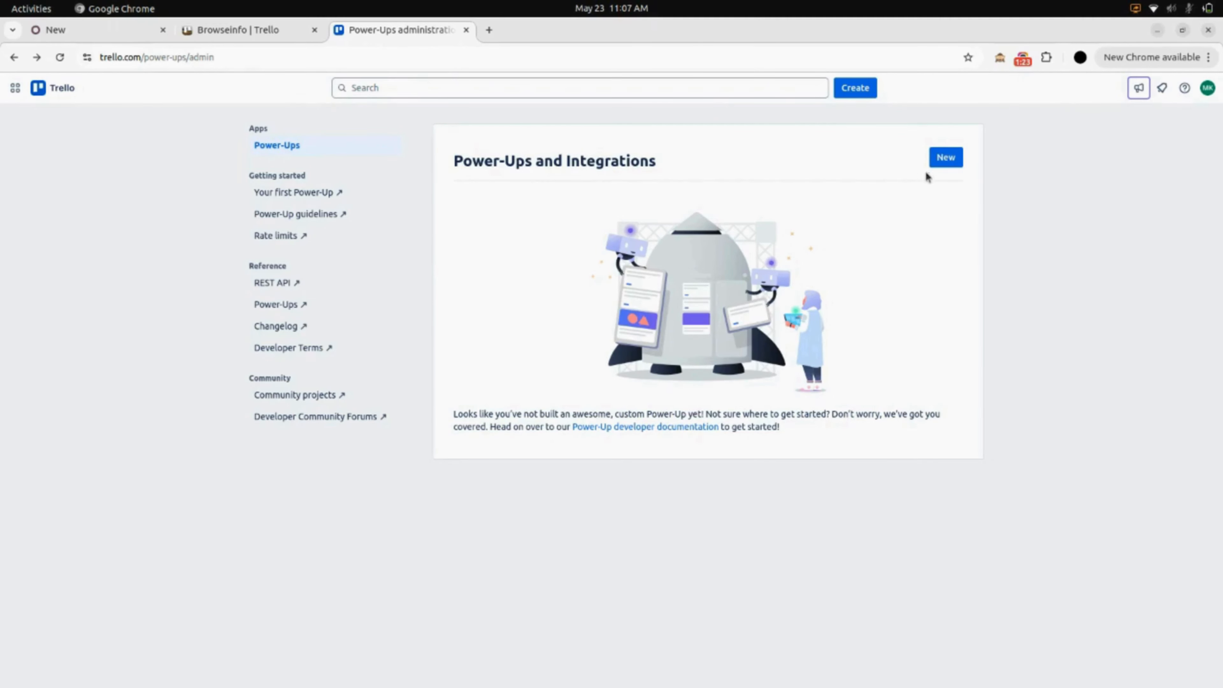
Start a new Power-Up named 'Browseinfo admin' assigned to Trello Workspace.
click(945, 159)
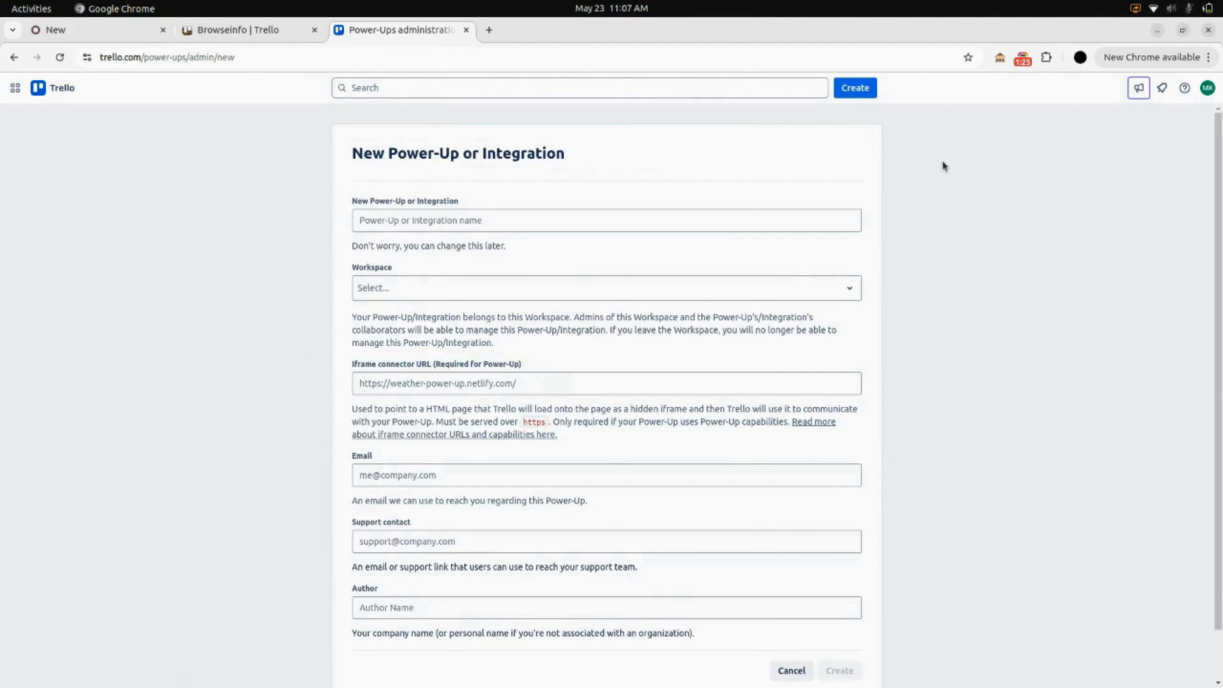
click(654, 225)
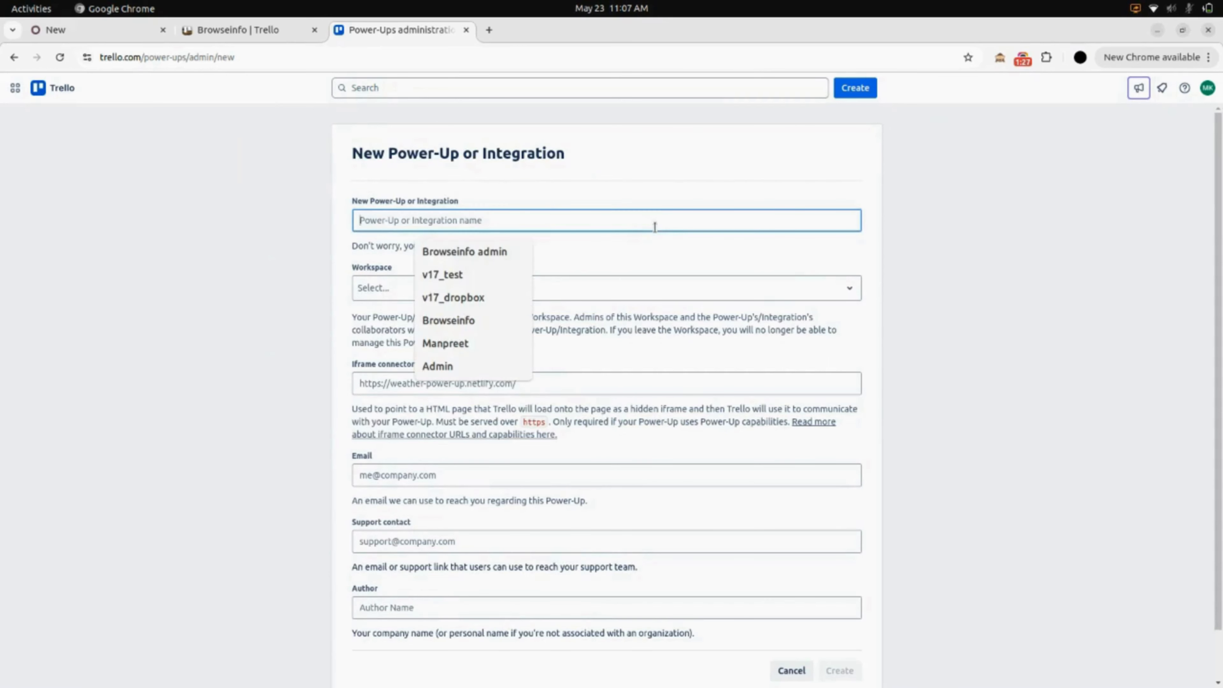
click(498, 255)
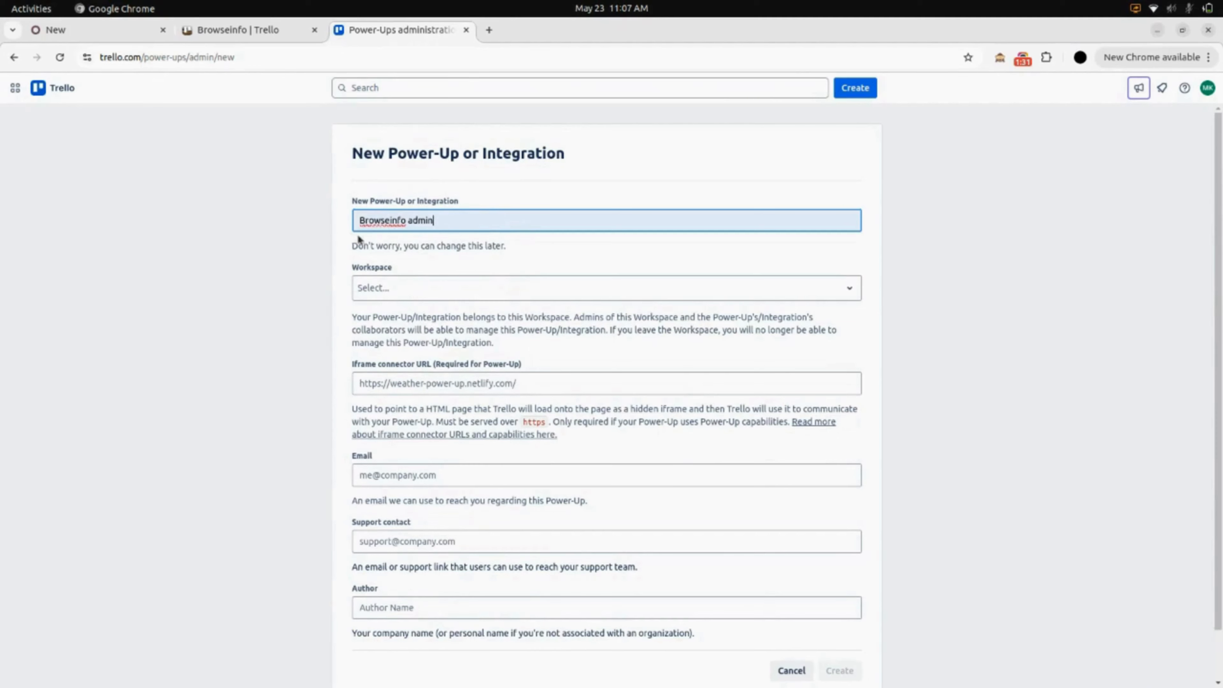
click(429, 287)
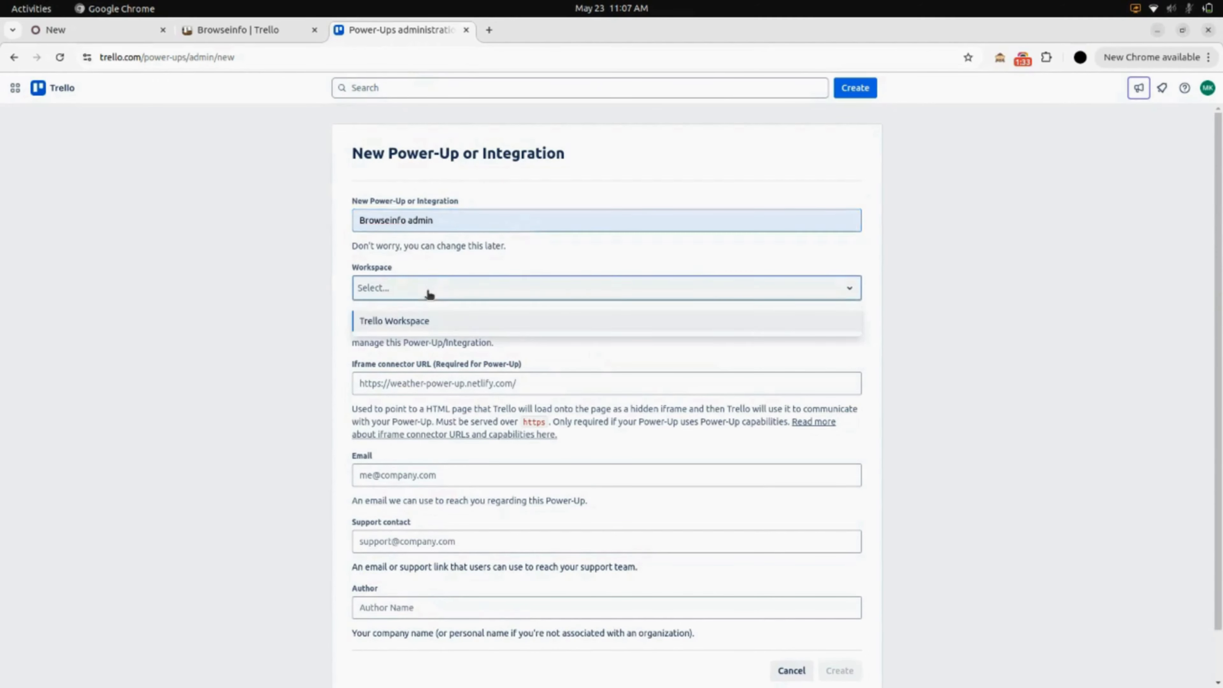
click(427, 322)
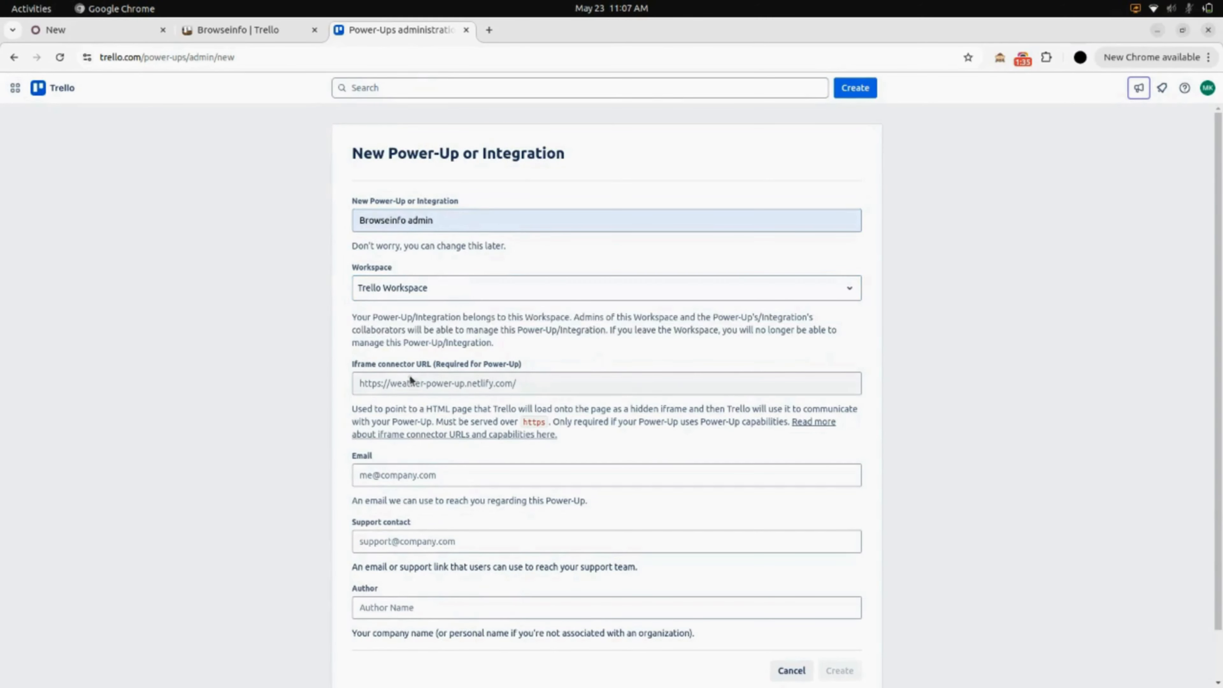
click(408, 391)
text(ww)
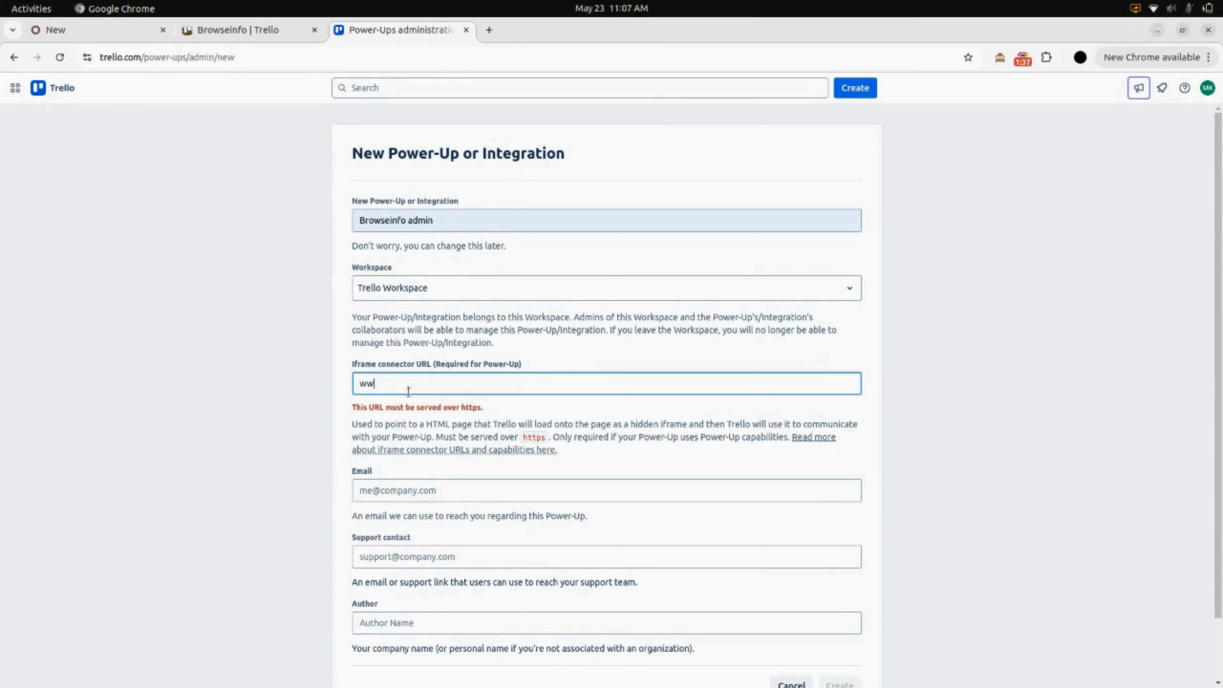
text(w.browseinfo.com)
click(422, 489)
scroll(421, 487, down, 1)
scroll(420, 484, down, 1)
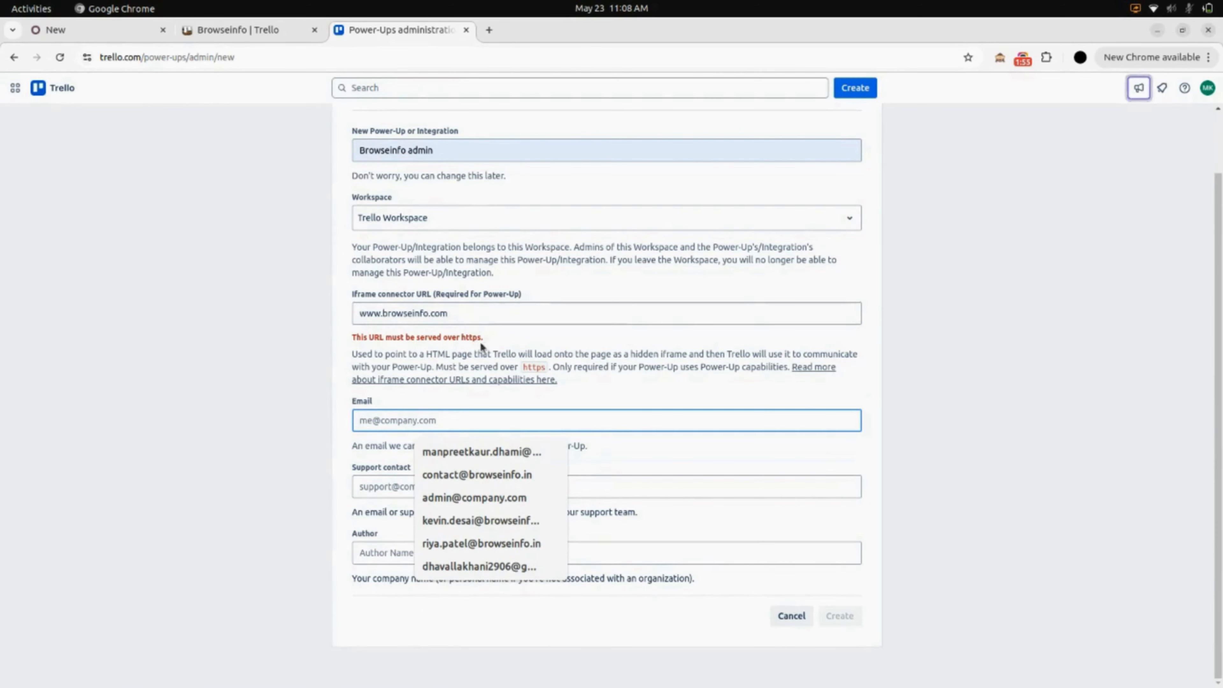
triple_click(463, 314)
text(https://www.browseinfo.com/)
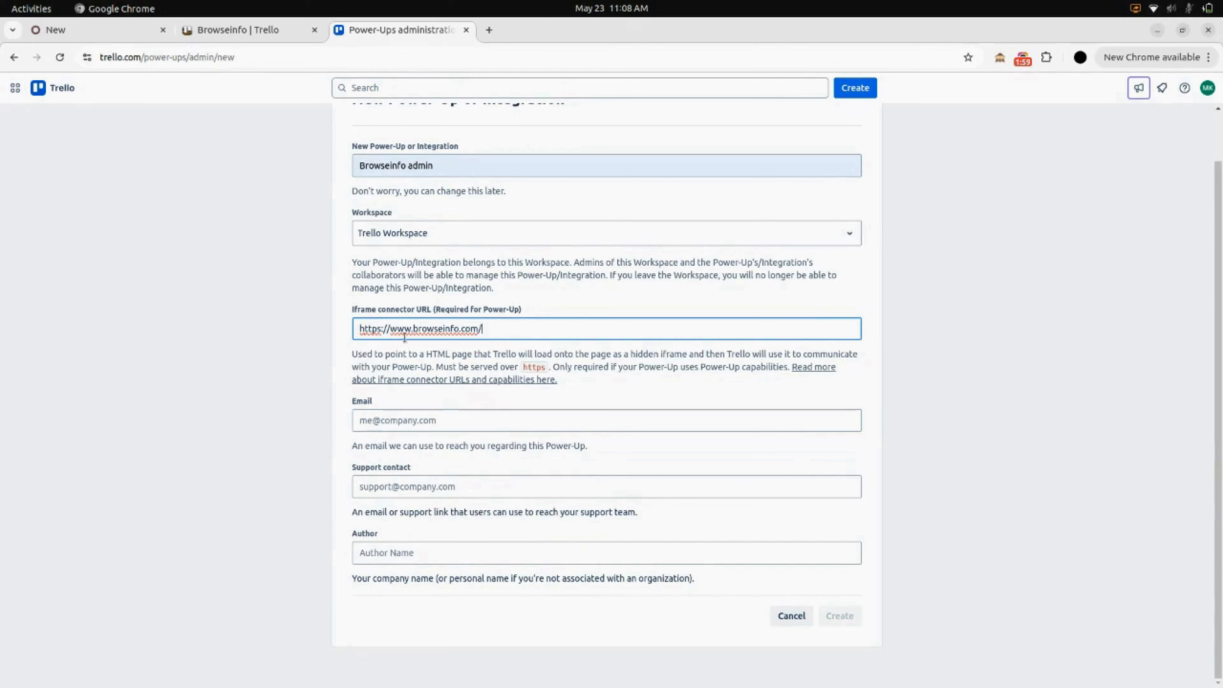
click(343, 352)
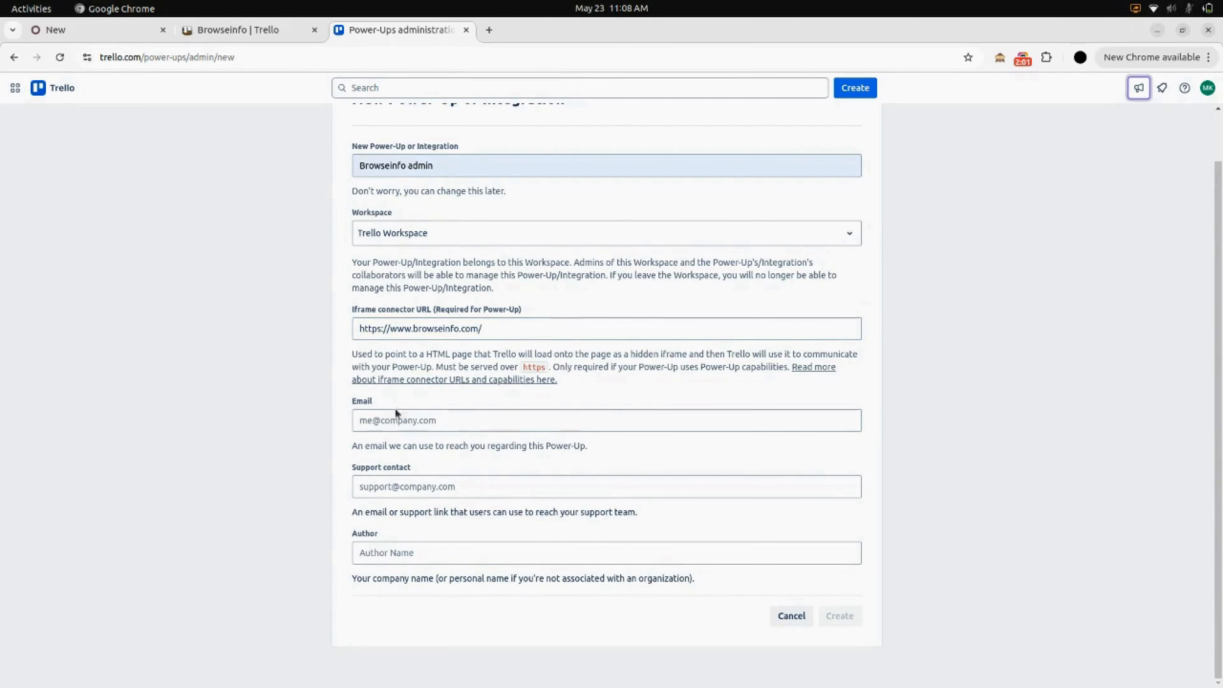
Fill in the contact e-mail, support contact and author 'Browseinfo', then create the Power-Up.
click(407, 418)
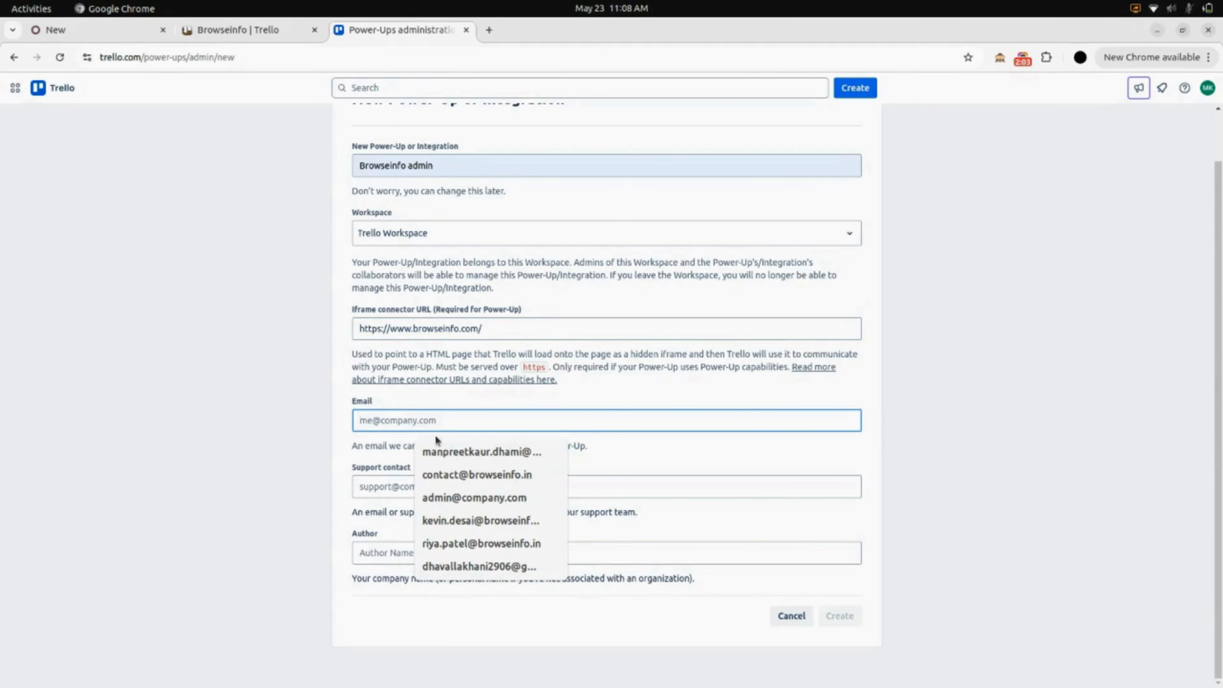
click(496, 456)
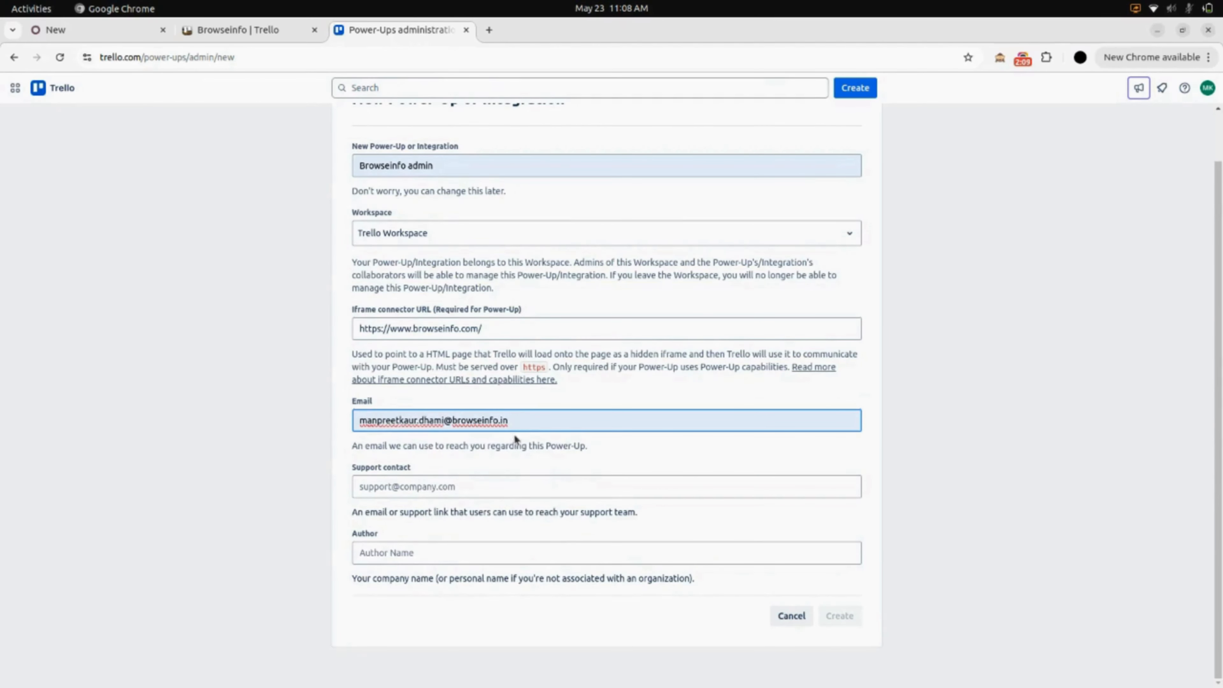
click(433, 487)
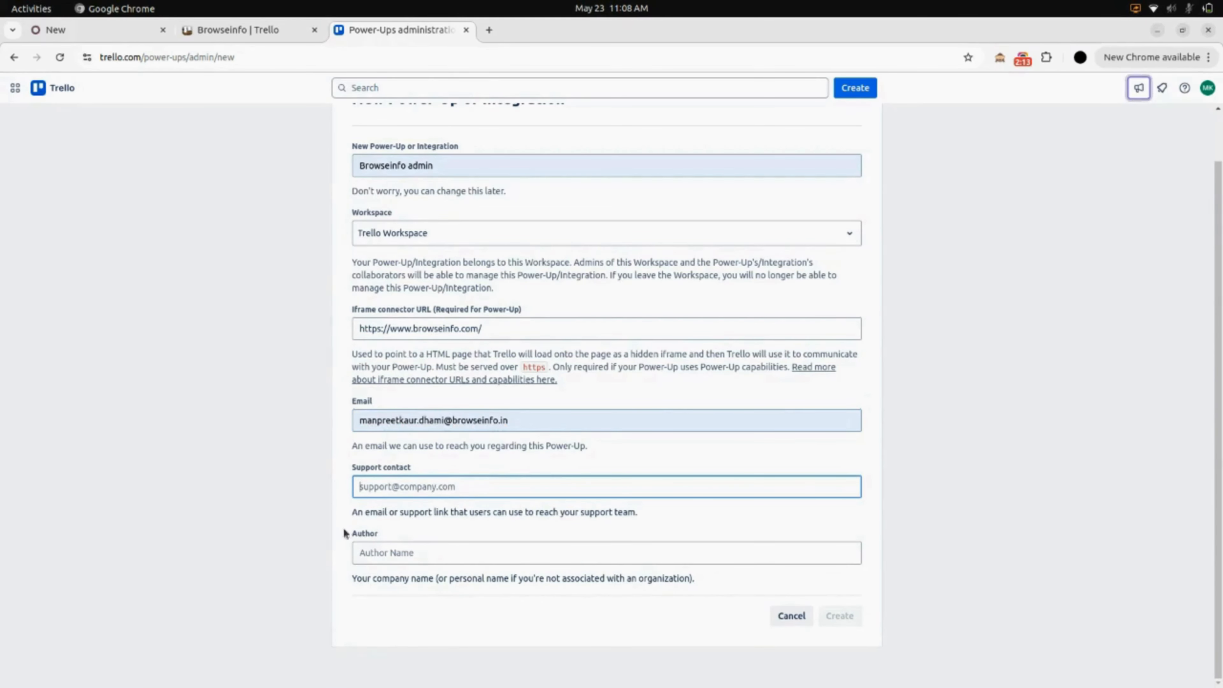
click(393, 554)
text(B)
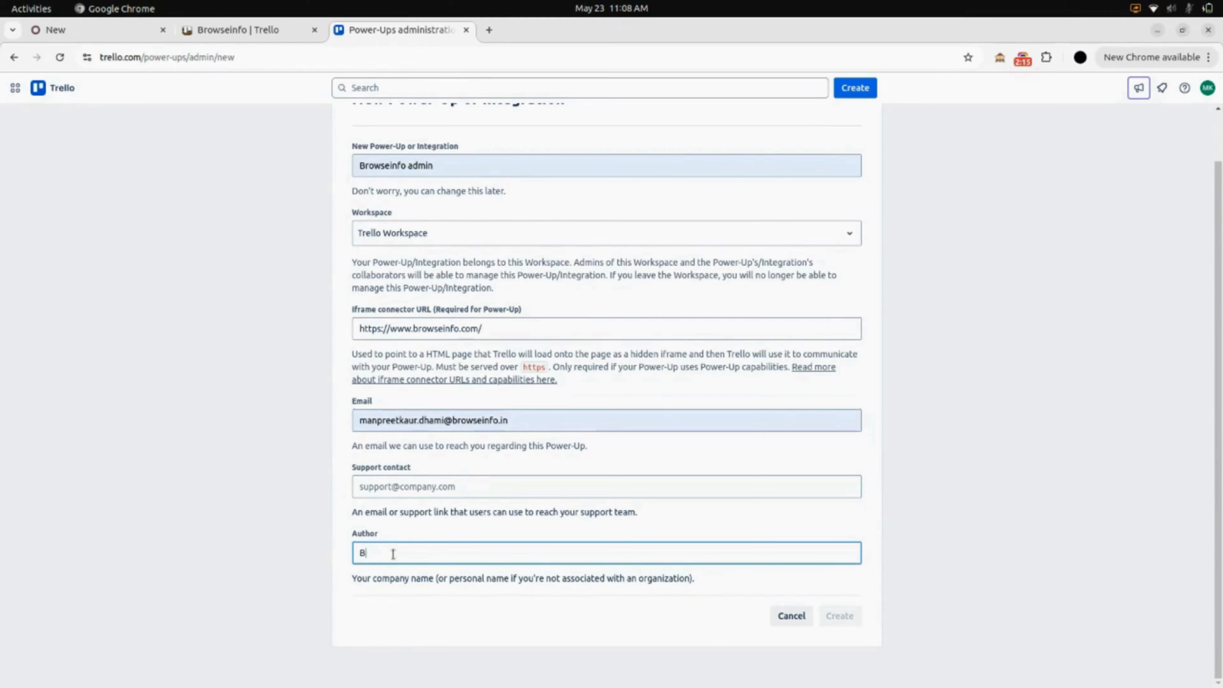
text(rowseinfo)
click(399, 487)
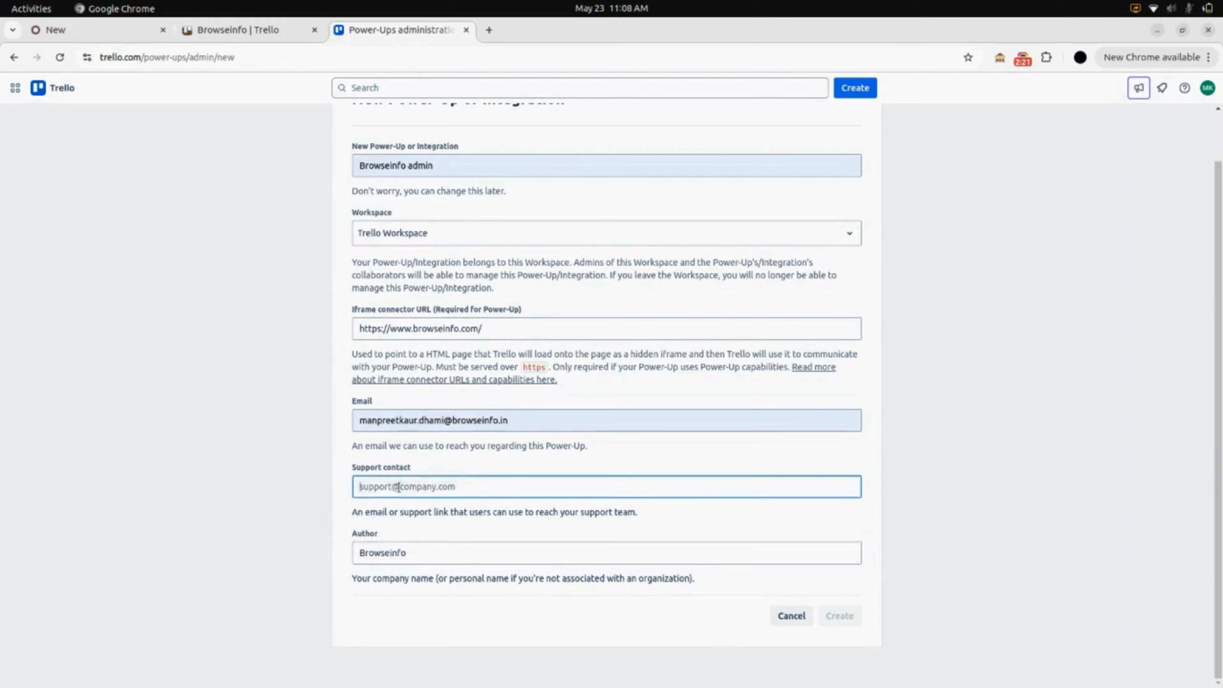
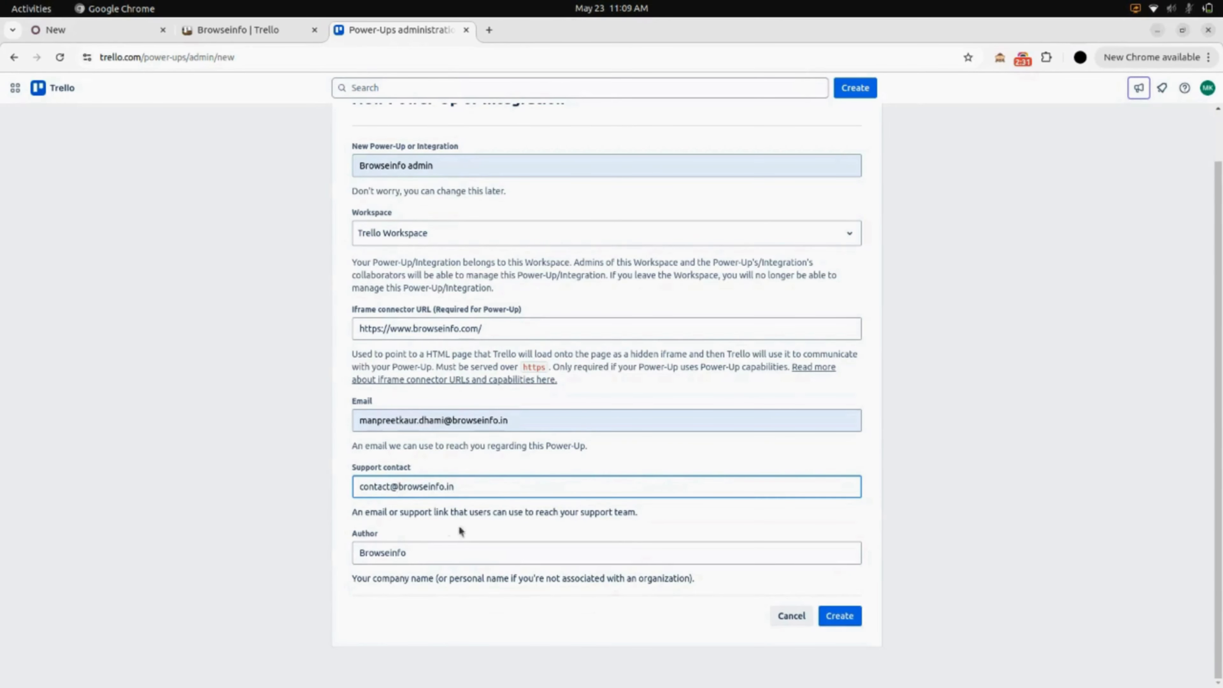
click(598, 522)
scroll(598, 522, up, 2)
scroll(598, 523, down, 1)
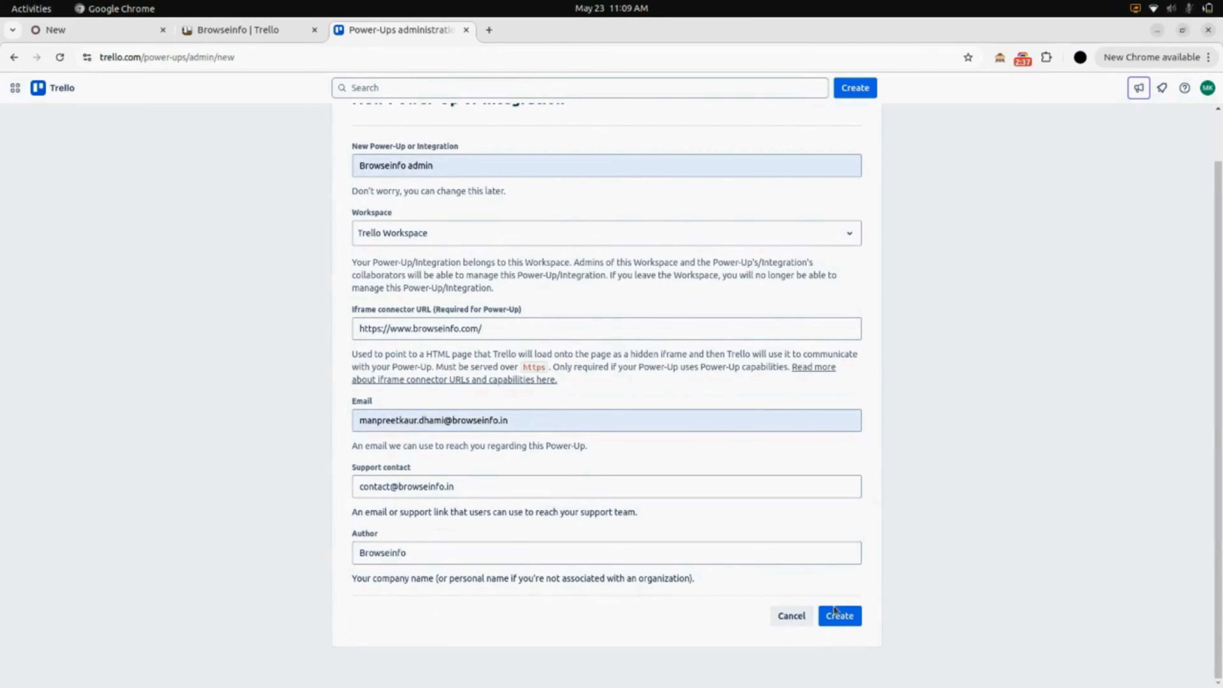
click(841, 621)
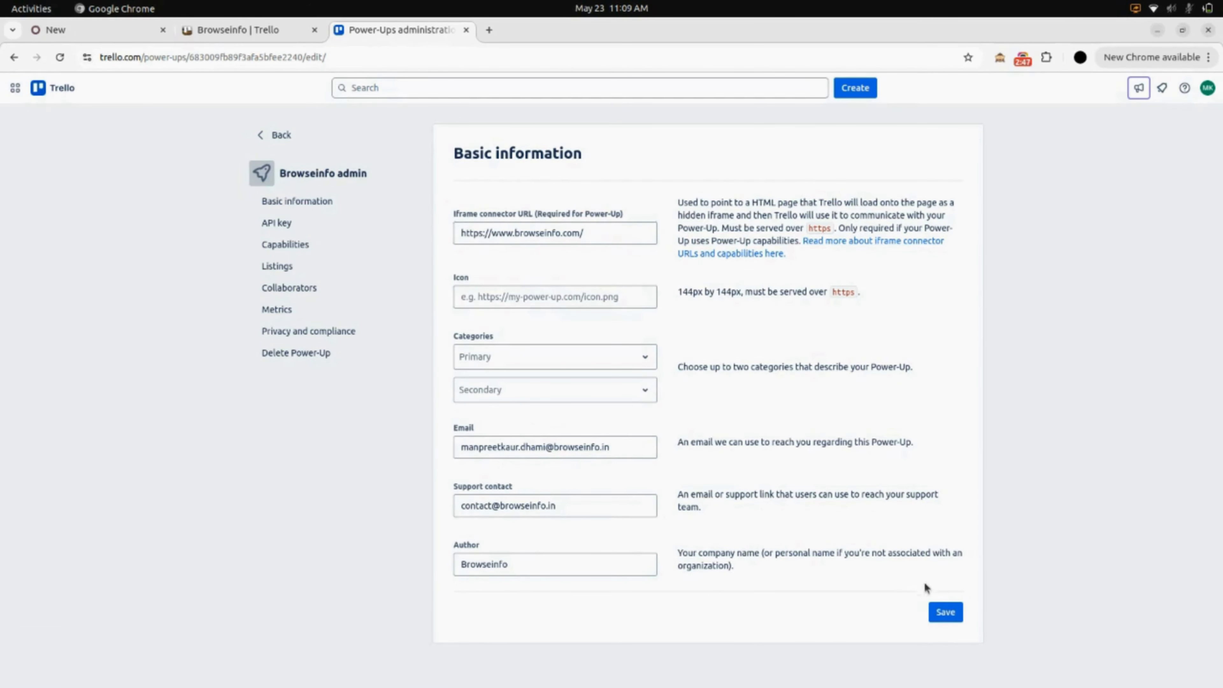
Save the basic information, generate a new API key and secret, and copy the key.
click(945, 613)
click(278, 230)
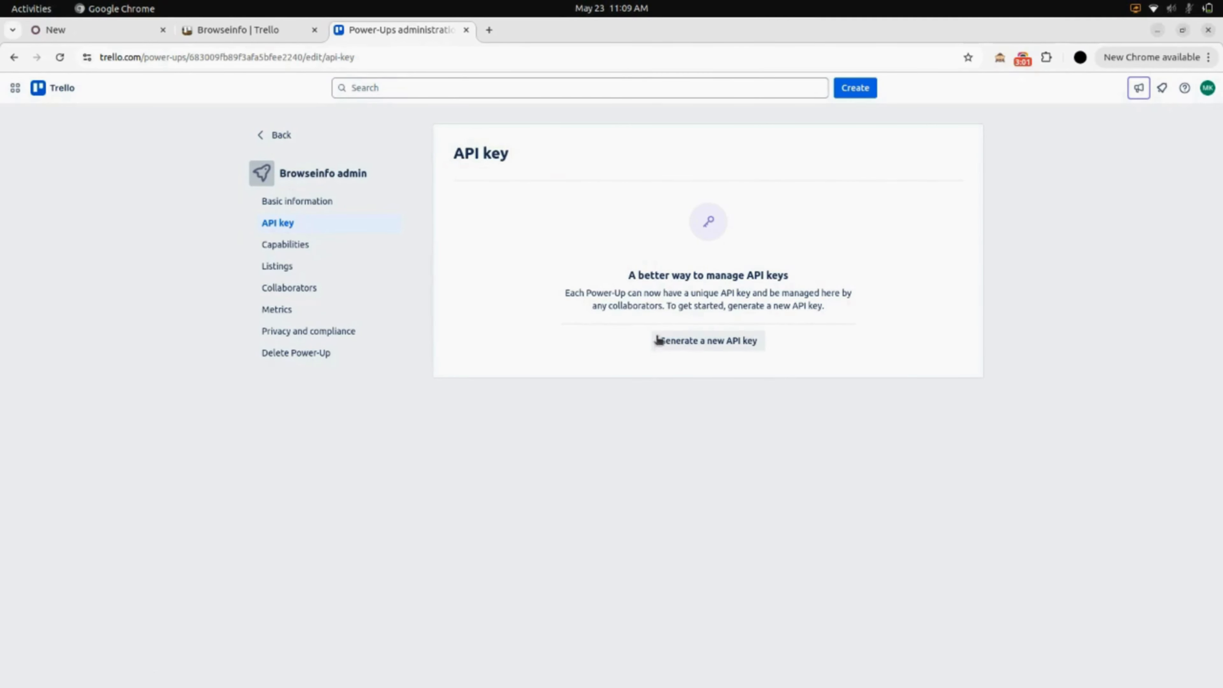
click(709, 347)
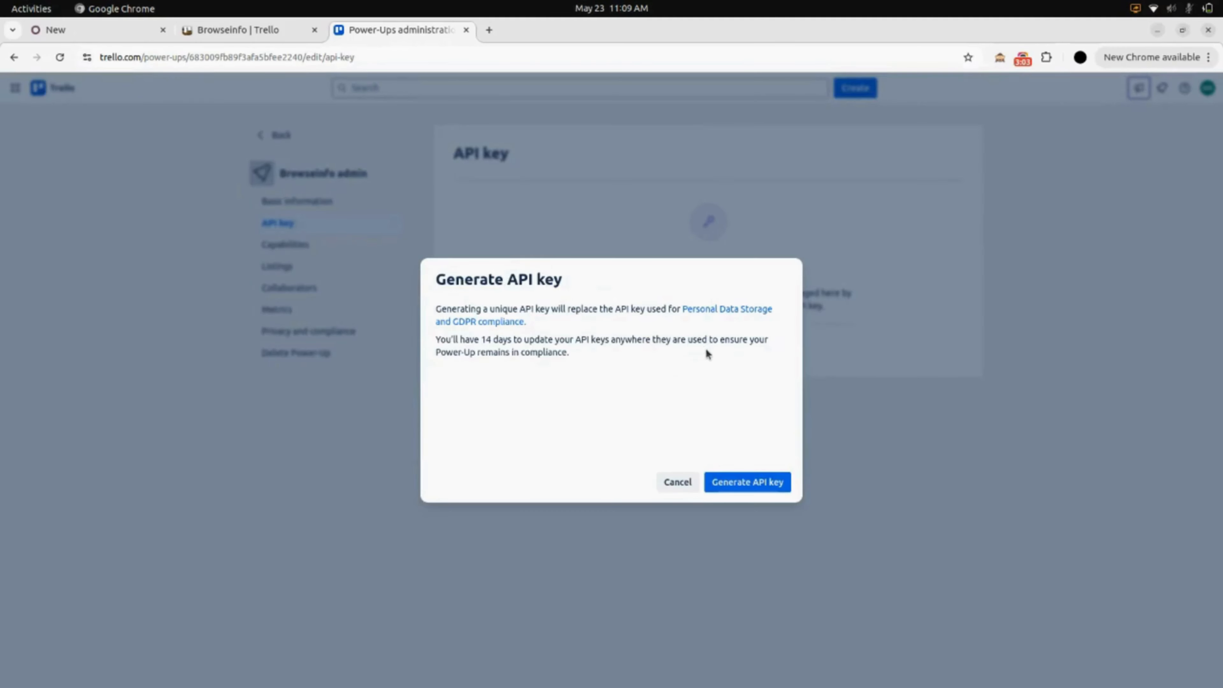
click(741, 483)
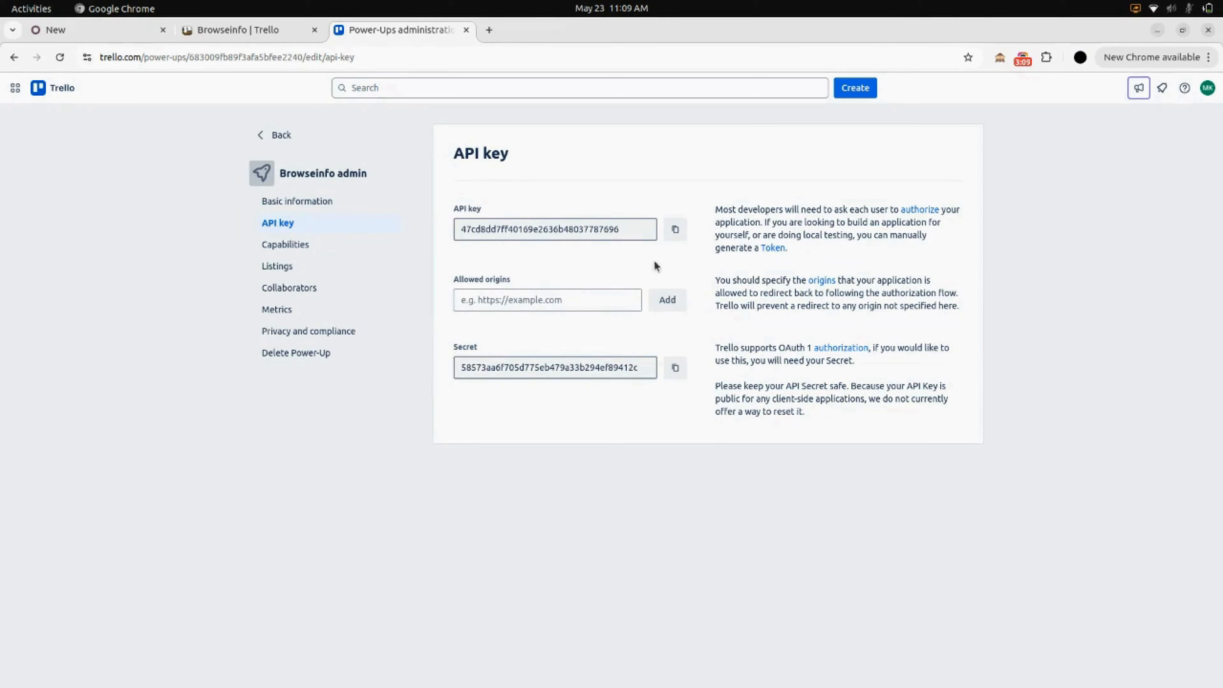
click(677, 235)
Paste the Trello API key into Odoo's API Key field and attempt to save the credentials.
click(84, 34)
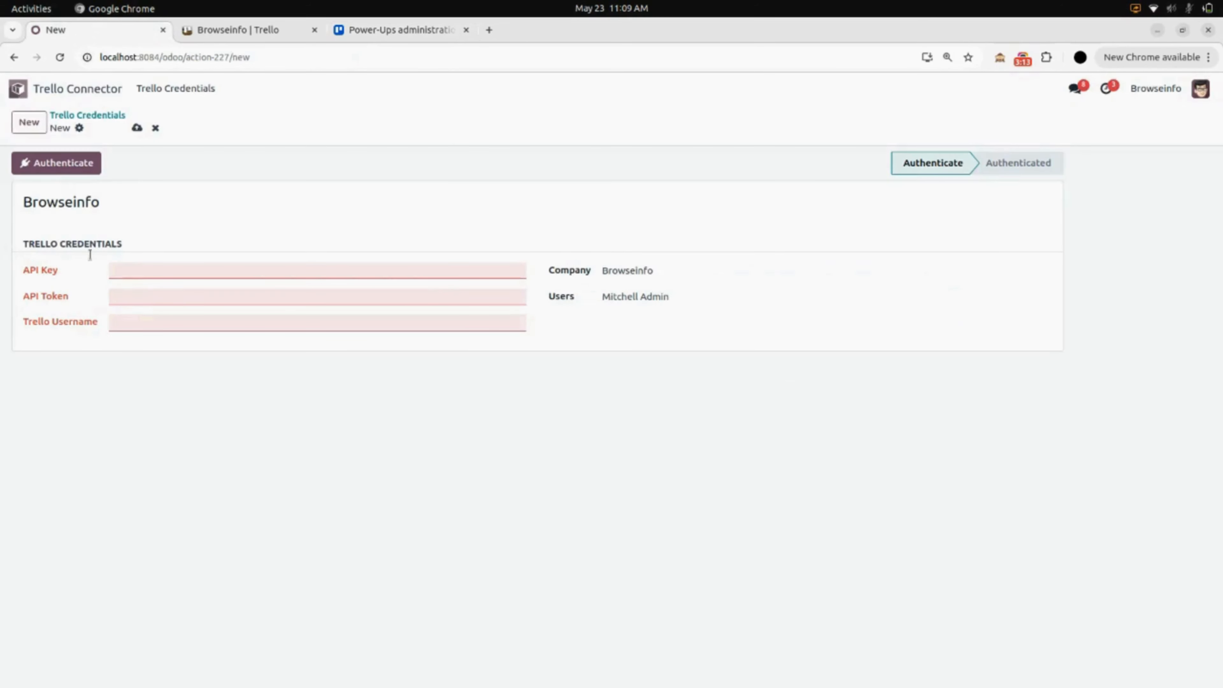
click(145, 265)
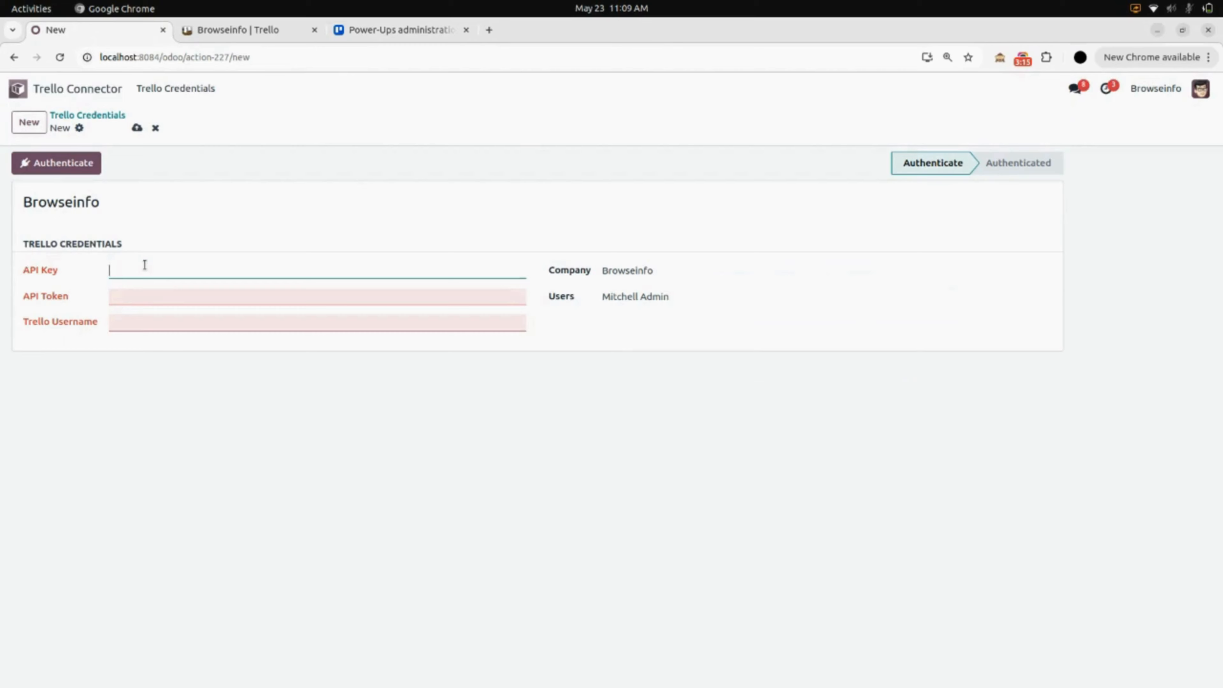
key(ctrl+v)
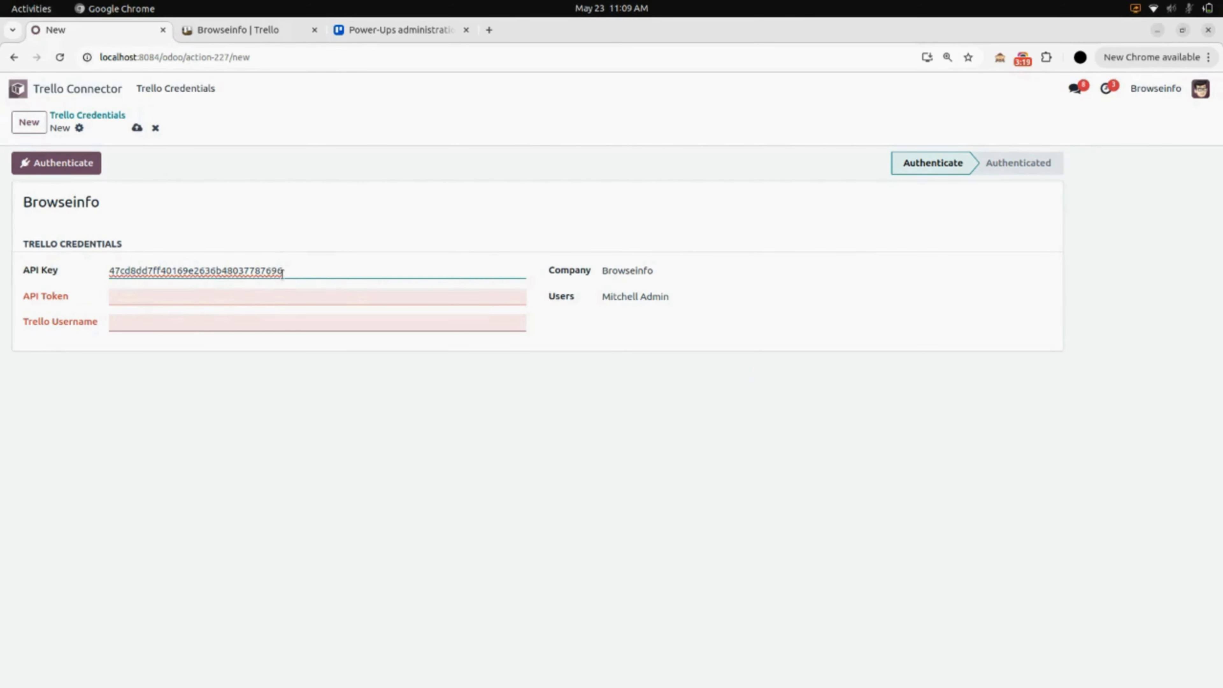
click(136, 128)
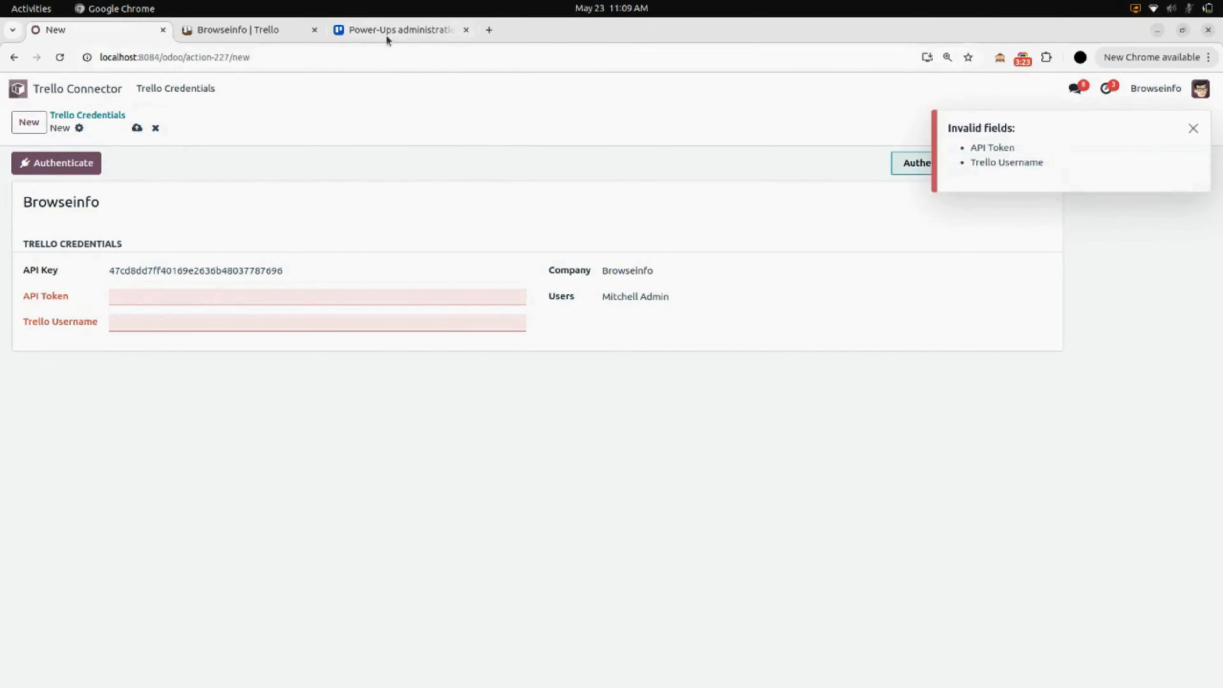
click(387, 37)
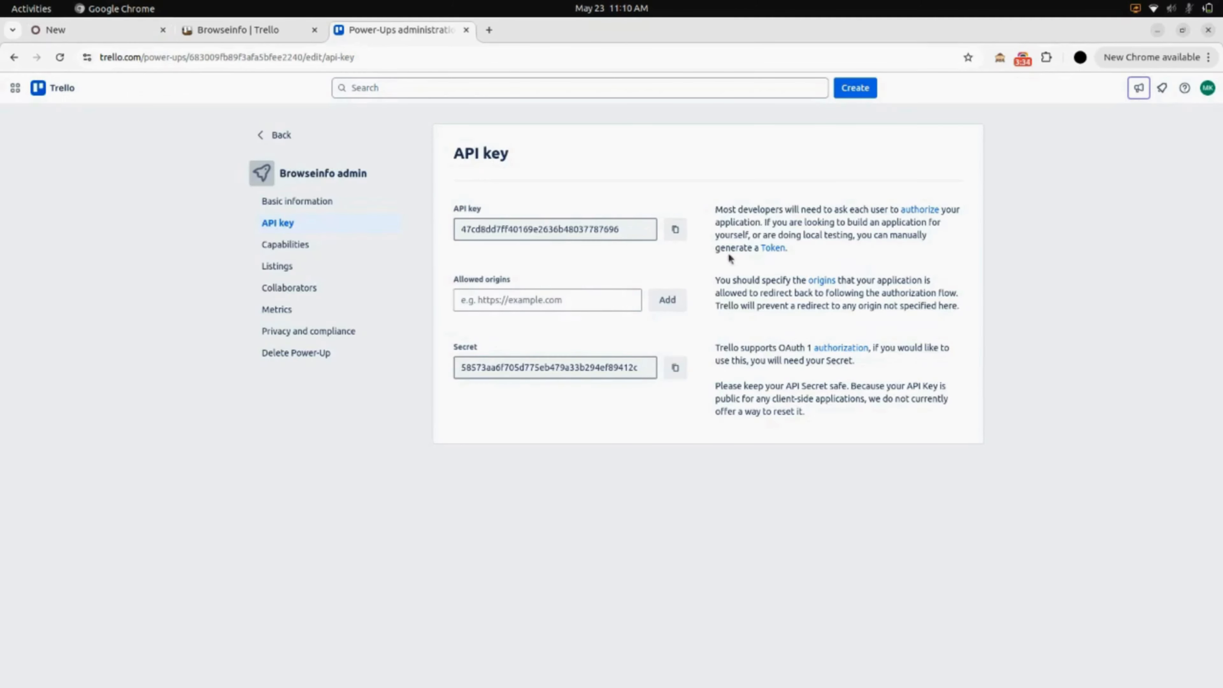
Open Trello's token authorization page for Browseinfo admin and copy the account username.
click(773, 248)
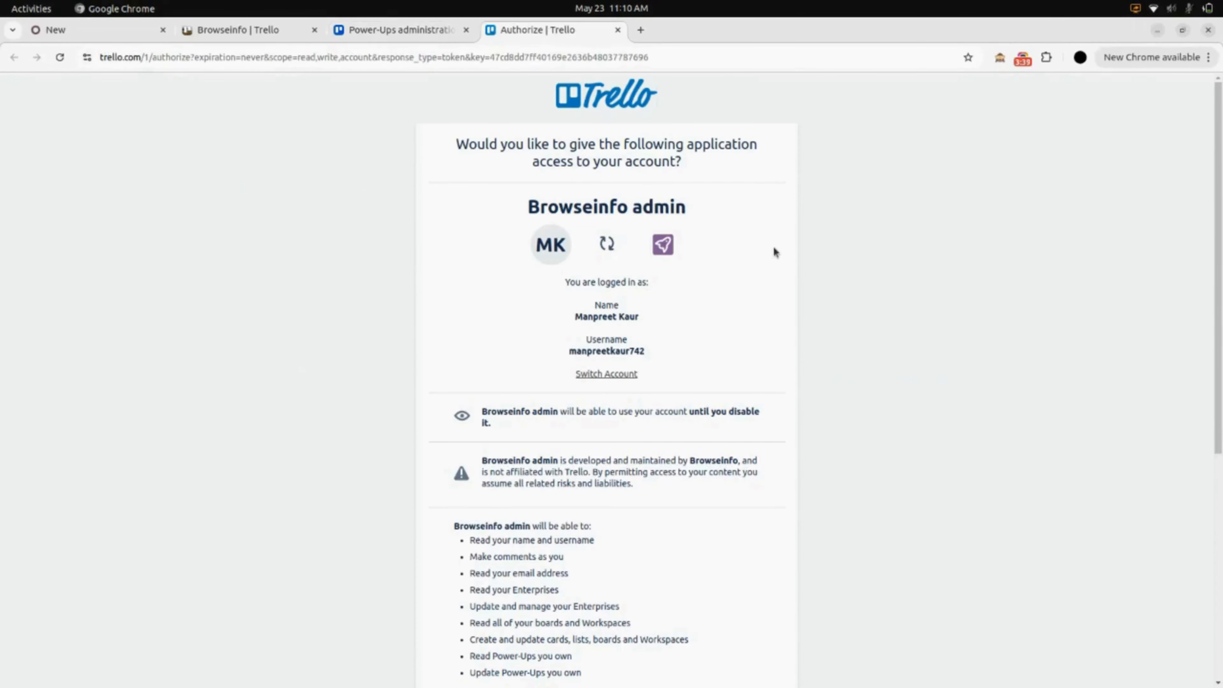
scroll(774, 251, down, 5)
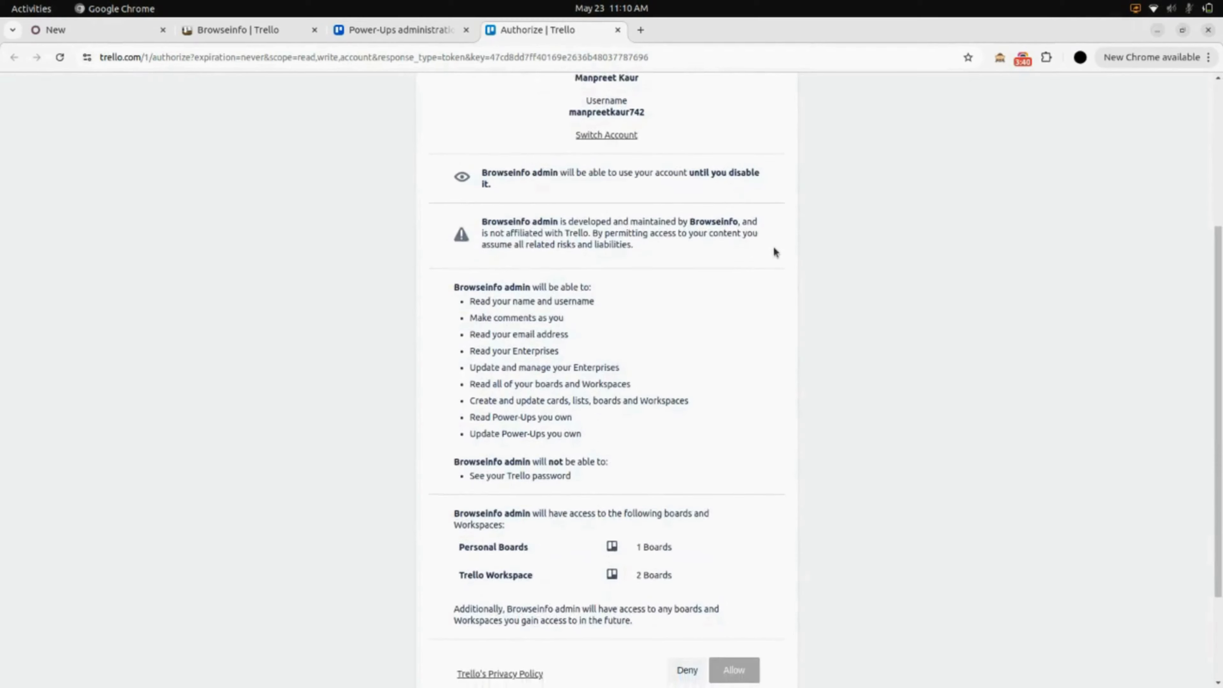
scroll(774, 251, up, 3)
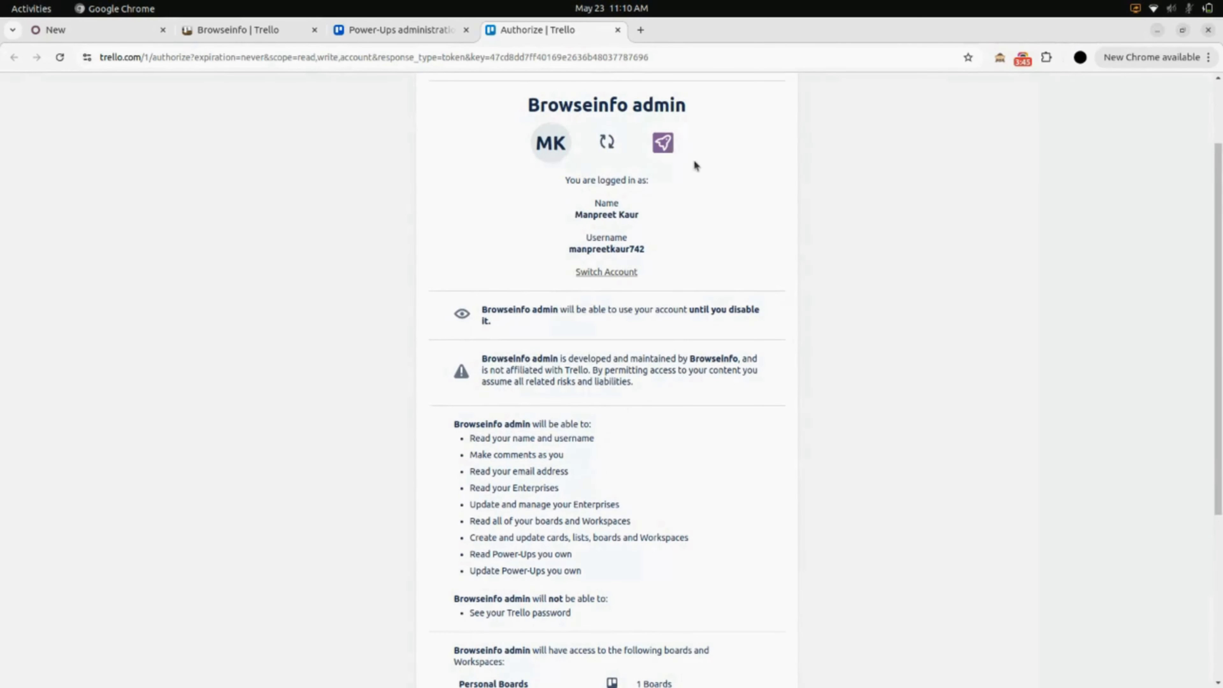
double_click(609, 248)
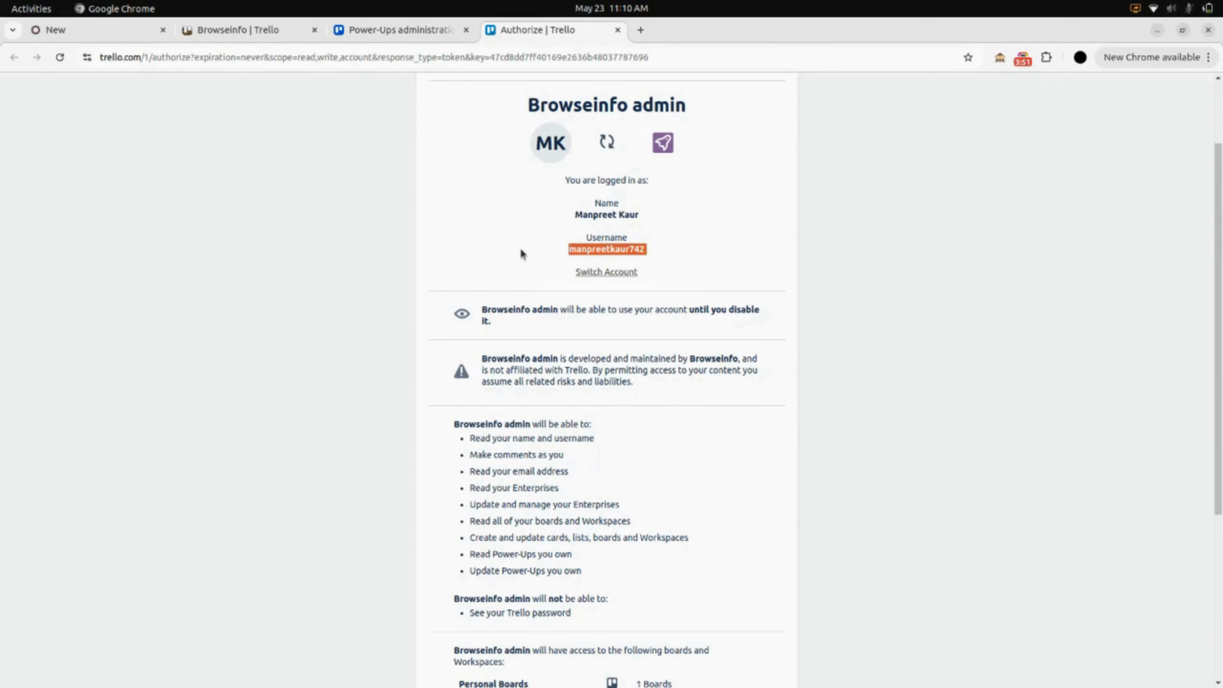
scroll(521, 254, down, 2)
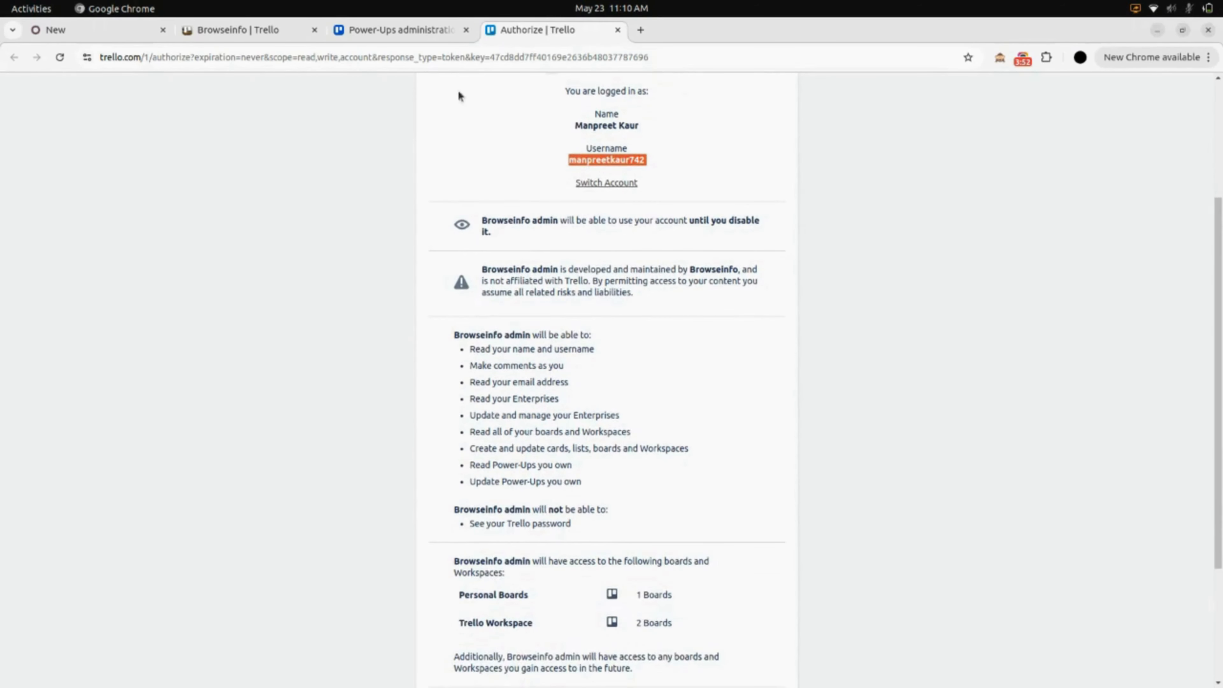
click(96, 30)
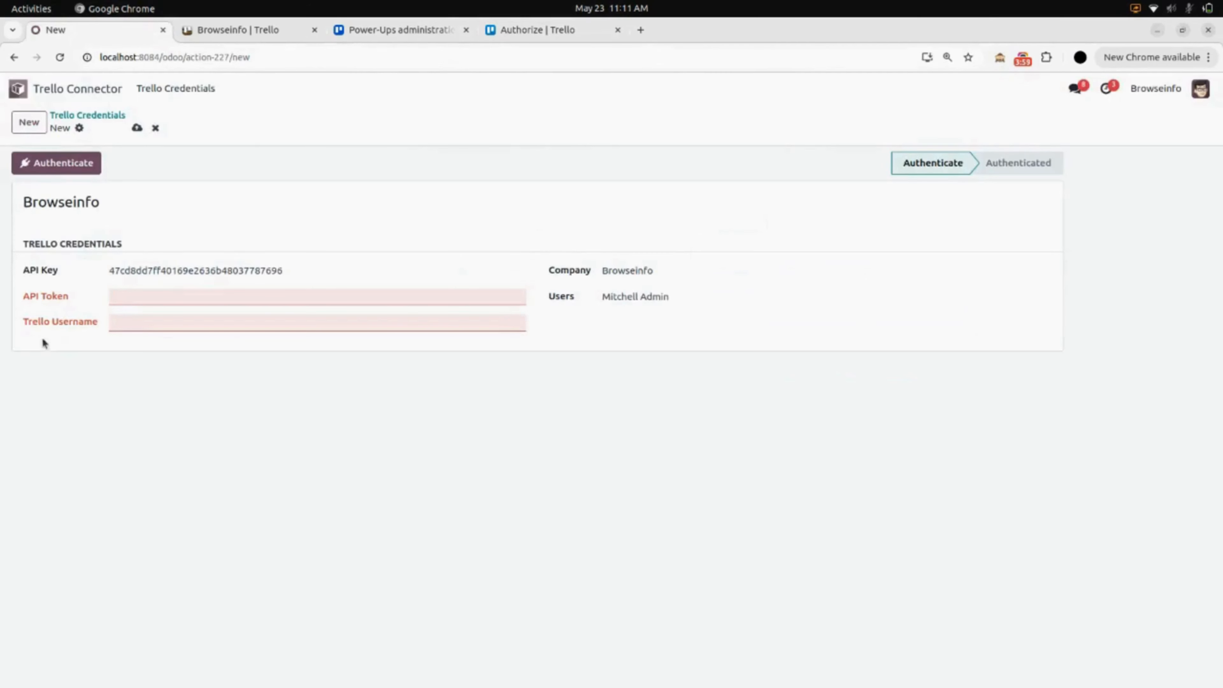
Paste the copied username into Odoo's Trello Username field and save the credentials.
click(129, 324)
key(ctrl+v)
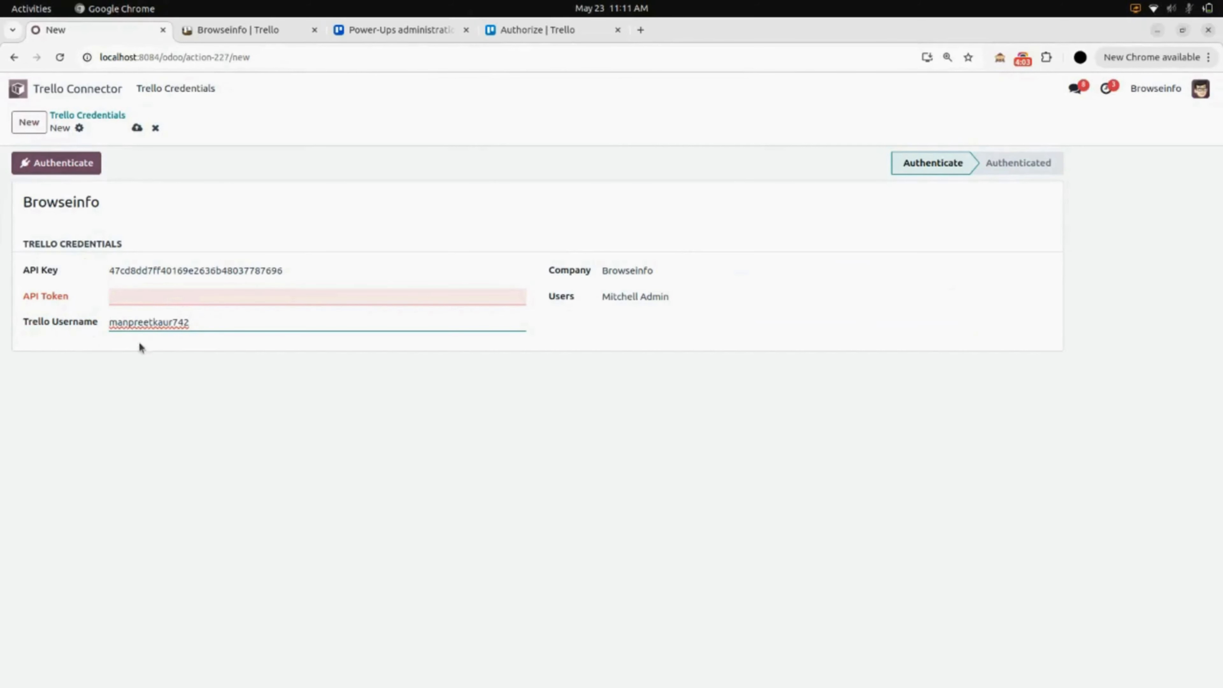
click(138, 127)
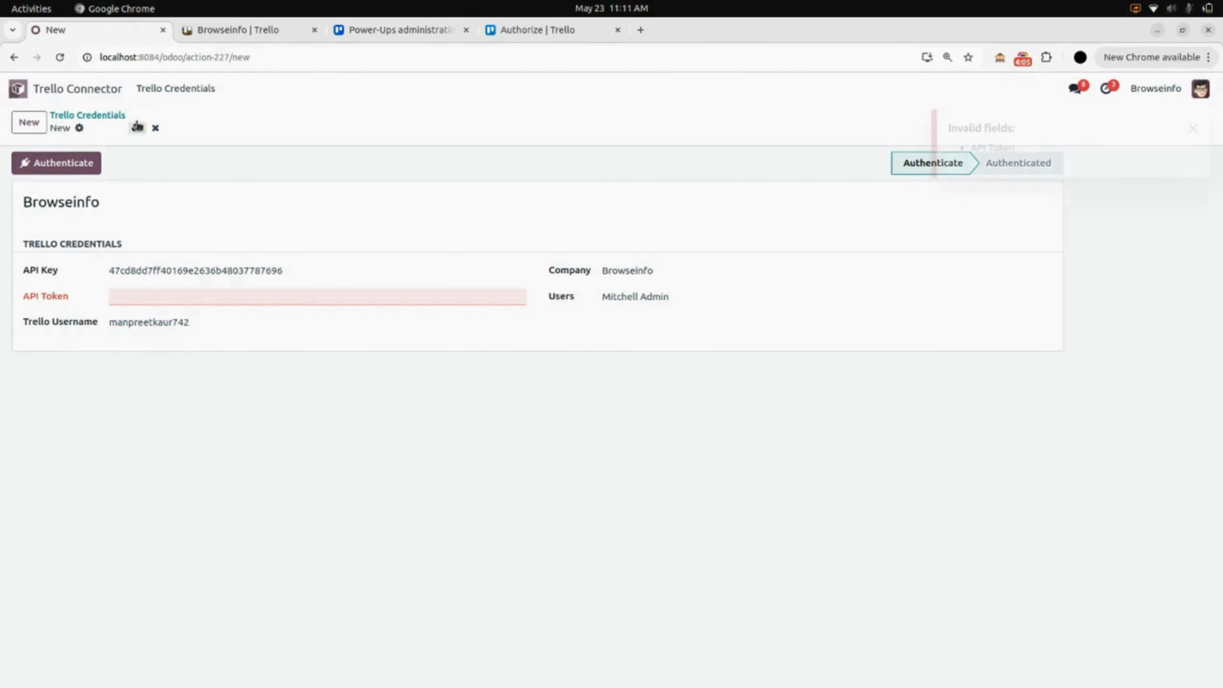
click(419, 30)
click(525, 29)
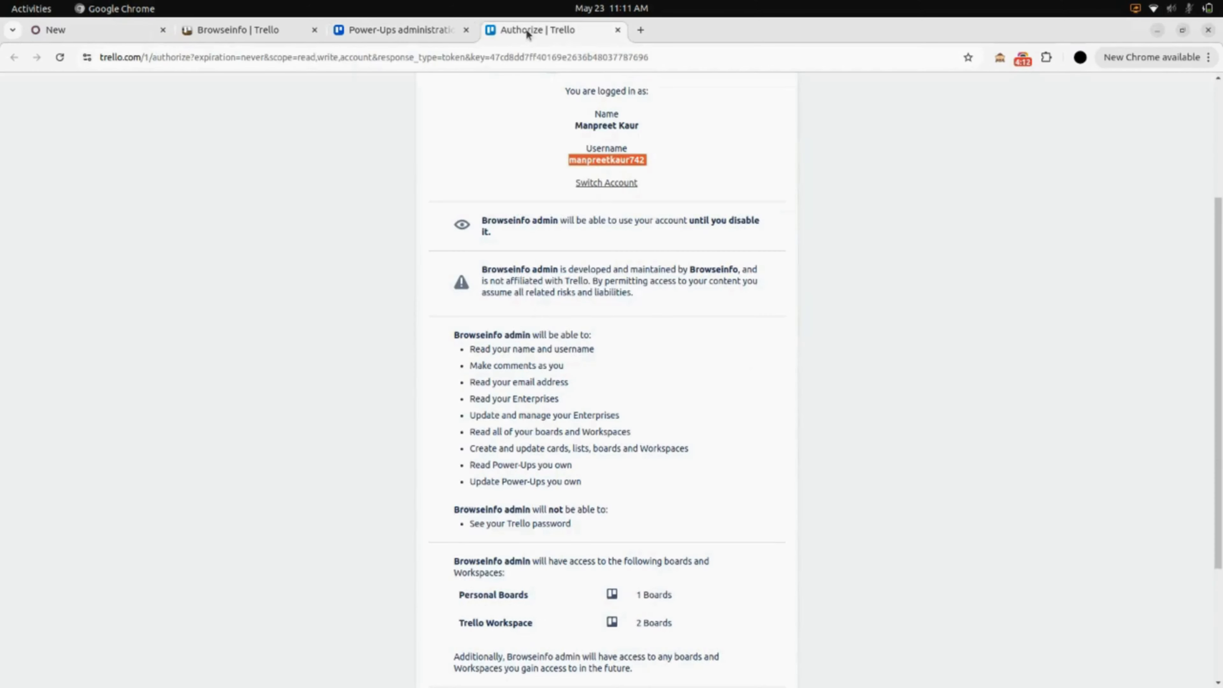
Allow Browseinfo admin access to the Trello account and copy the generated API token.
click(565, 170)
scroll(565, 170, down, 4)
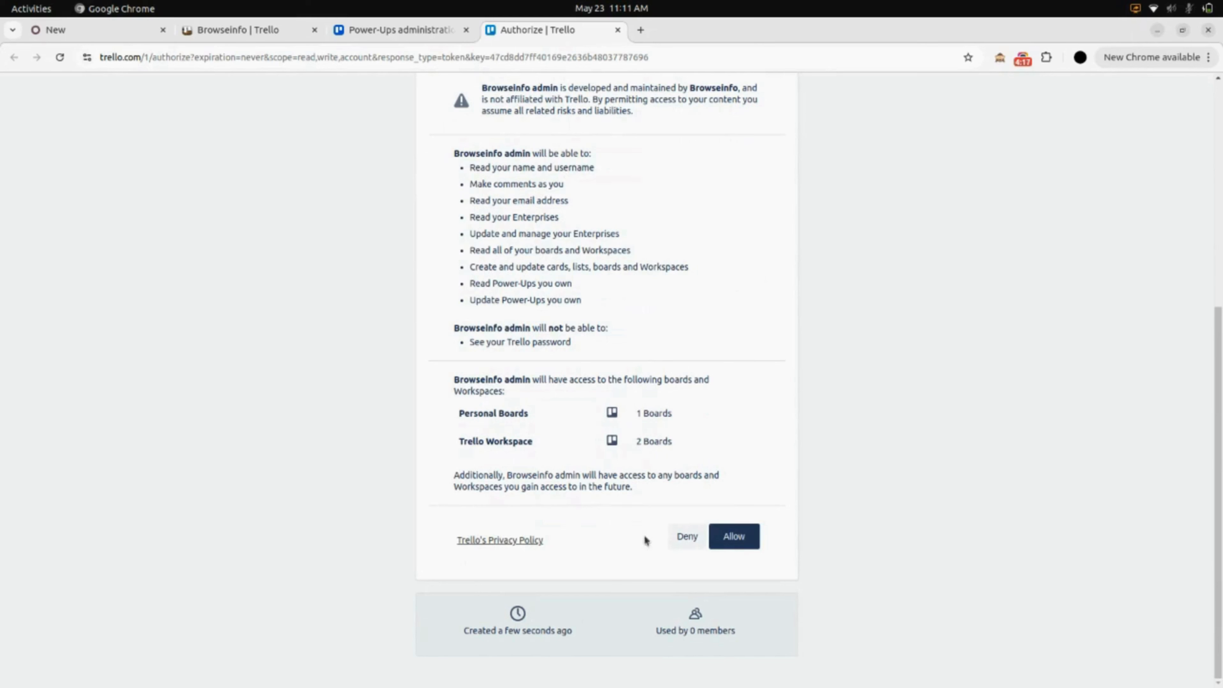
click(731, 532)
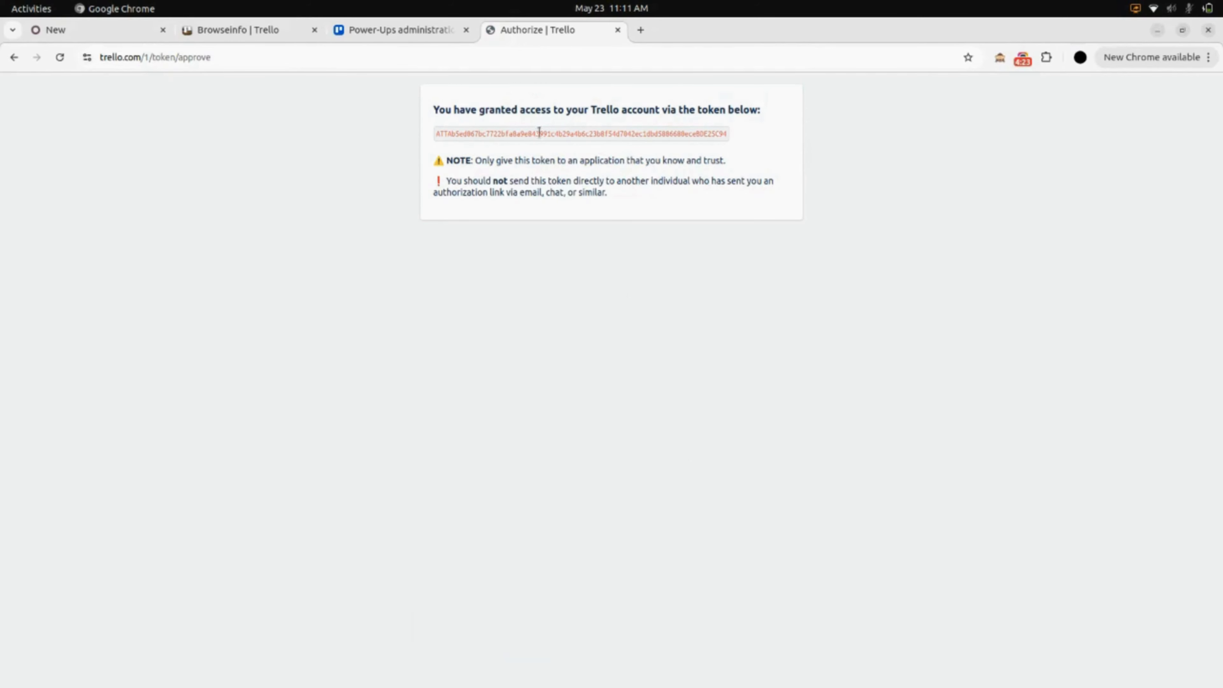
double_click(612, 135)
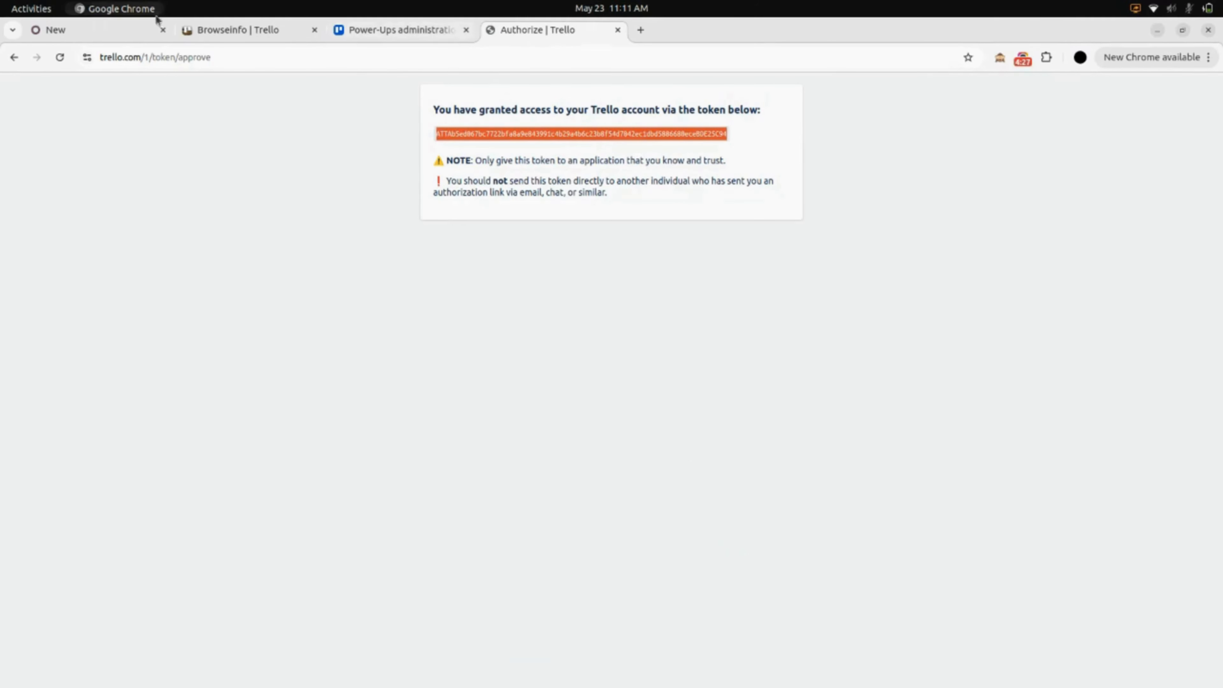
click(148, 25)
Paste the API token into Odoo, save, and authenticate the Trello connector.
click(126, 302)
key(ctrl+v)
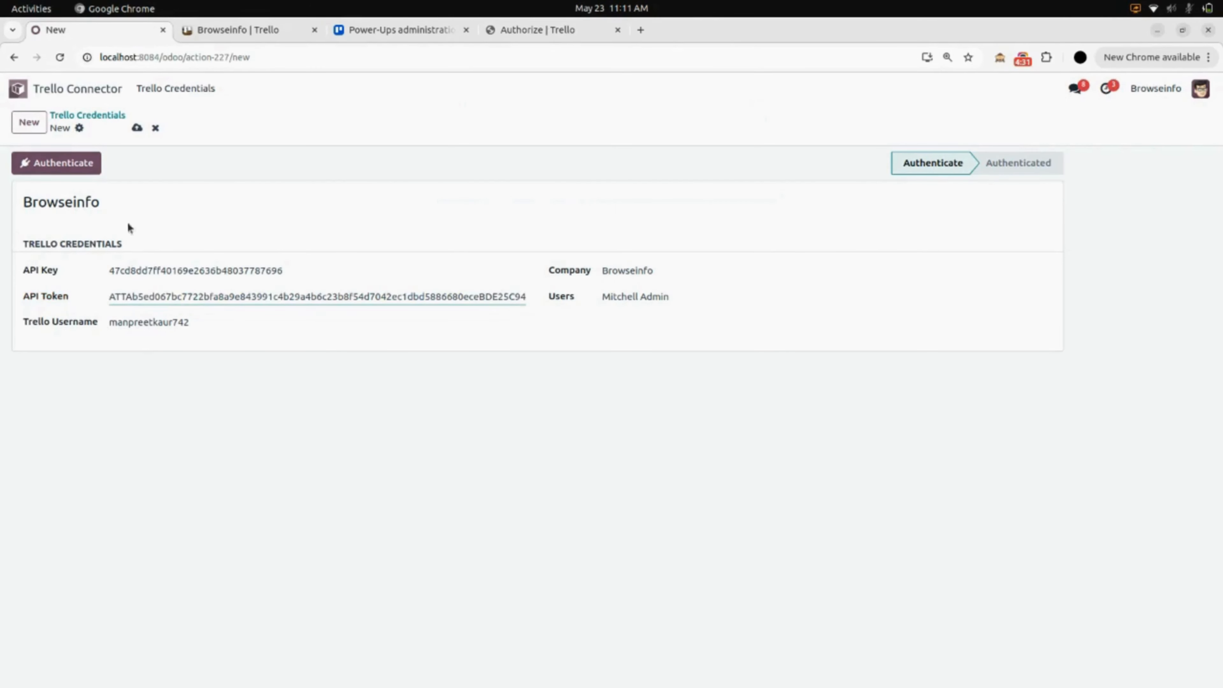
click(136, 127)
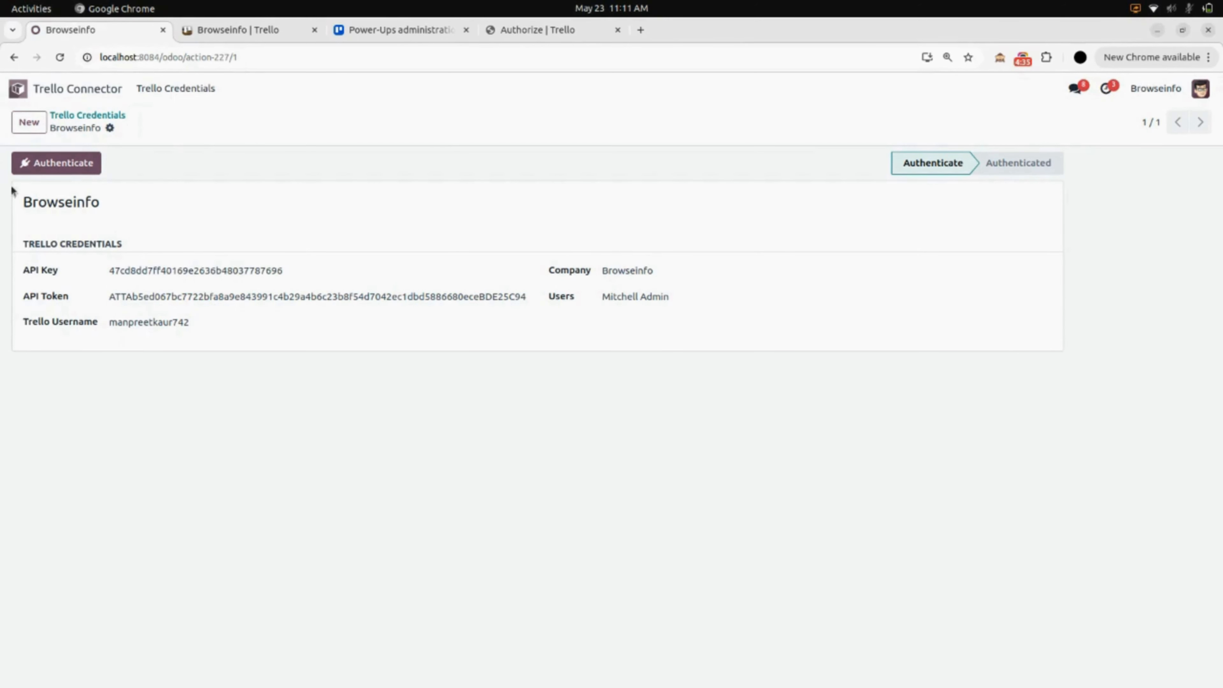
click(53, 168)
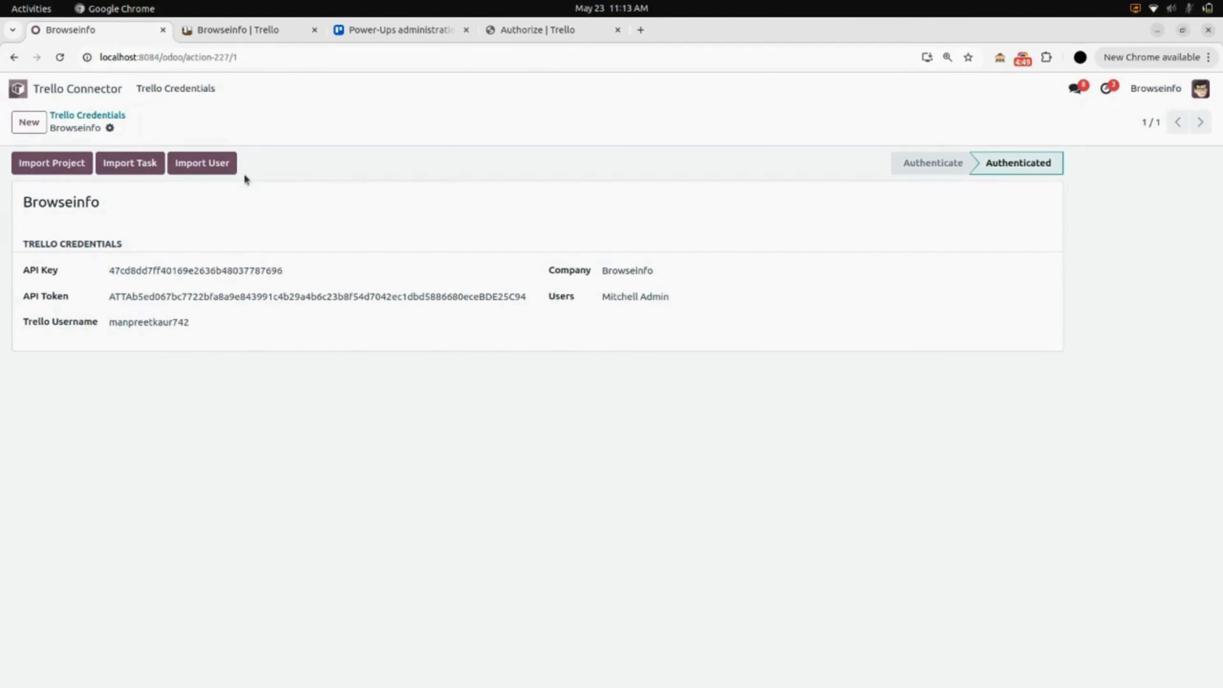
click(278, 37)
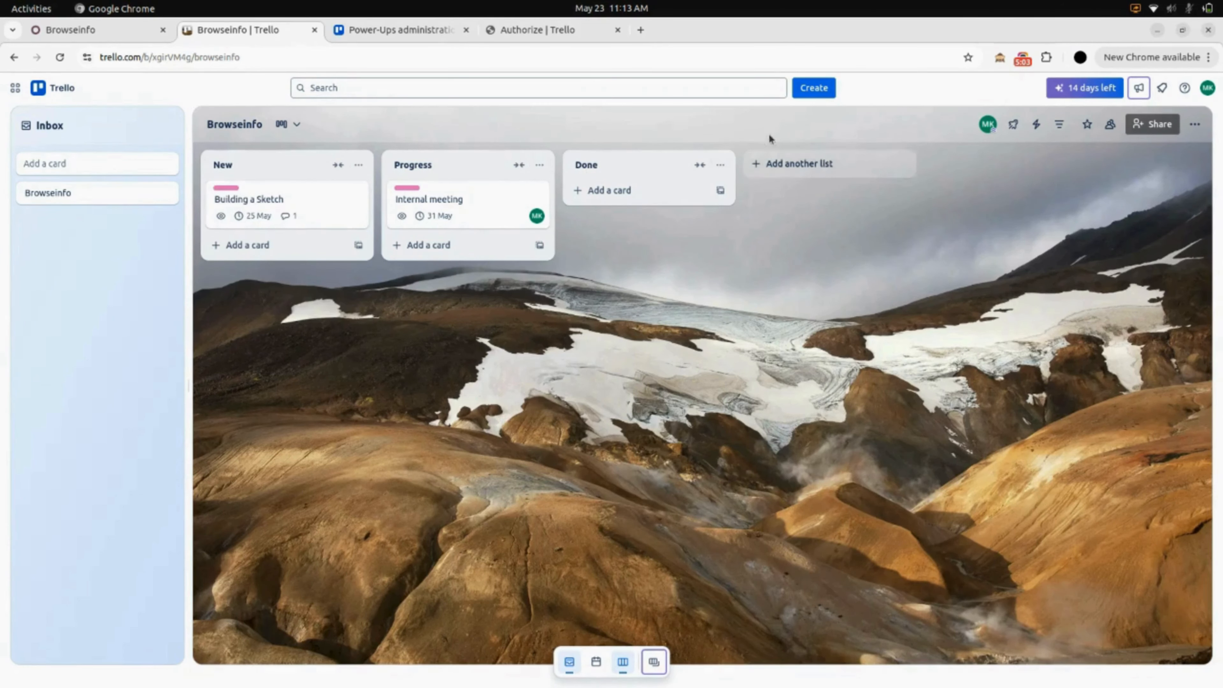
Add a list named 'Rework' after Done on the Browseinfo board.
click(796, 172)
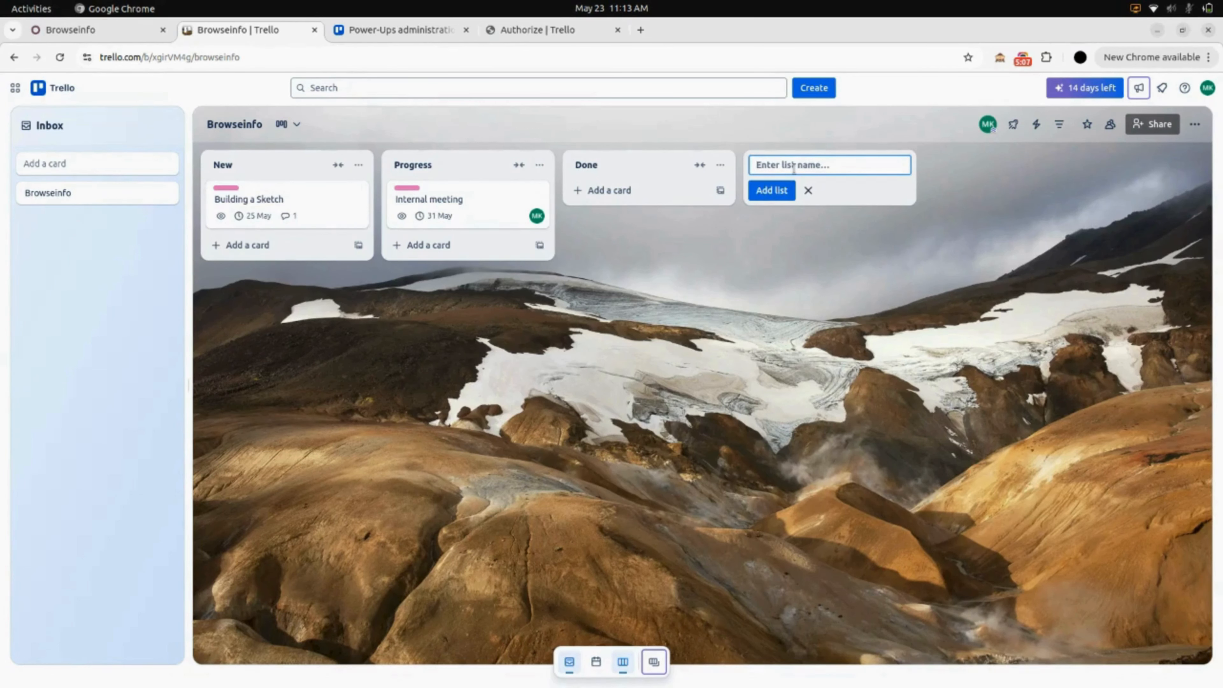
text(RE)
key(BackSpace)
text(ewo)
click(772, 191)
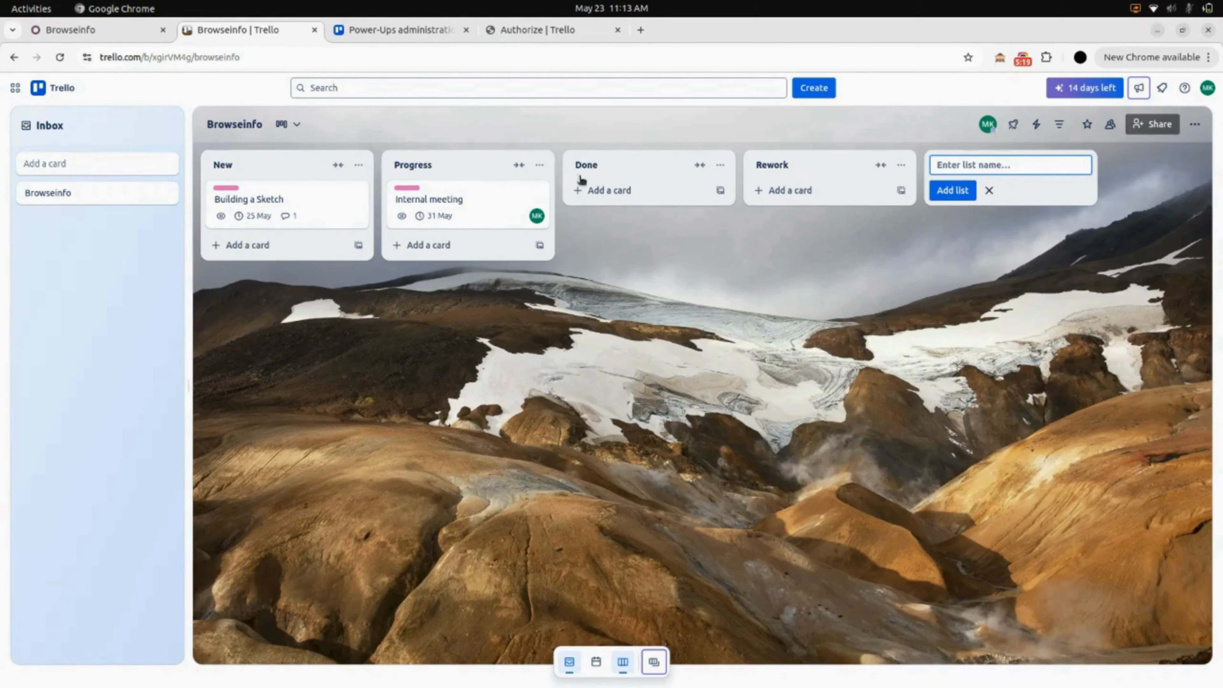
click(624, 192)
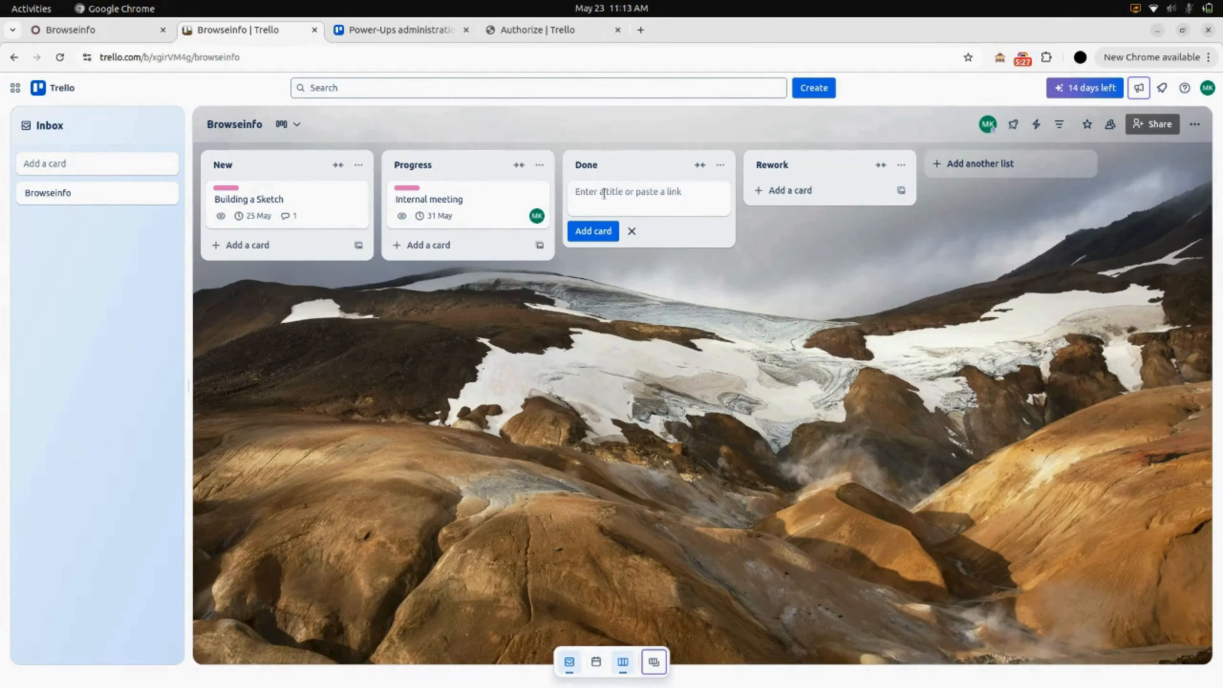
Create a 'Standup meetings' card in the Done list and open its details.
text(Standup meetings)
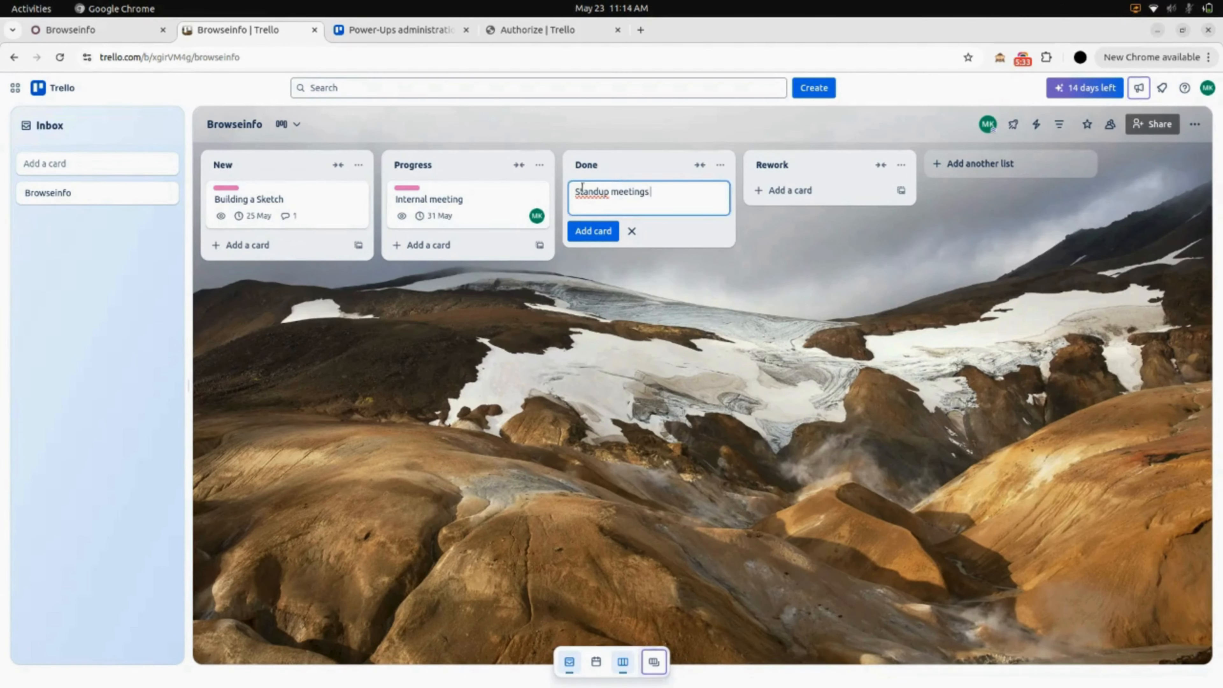
click(588, 233)
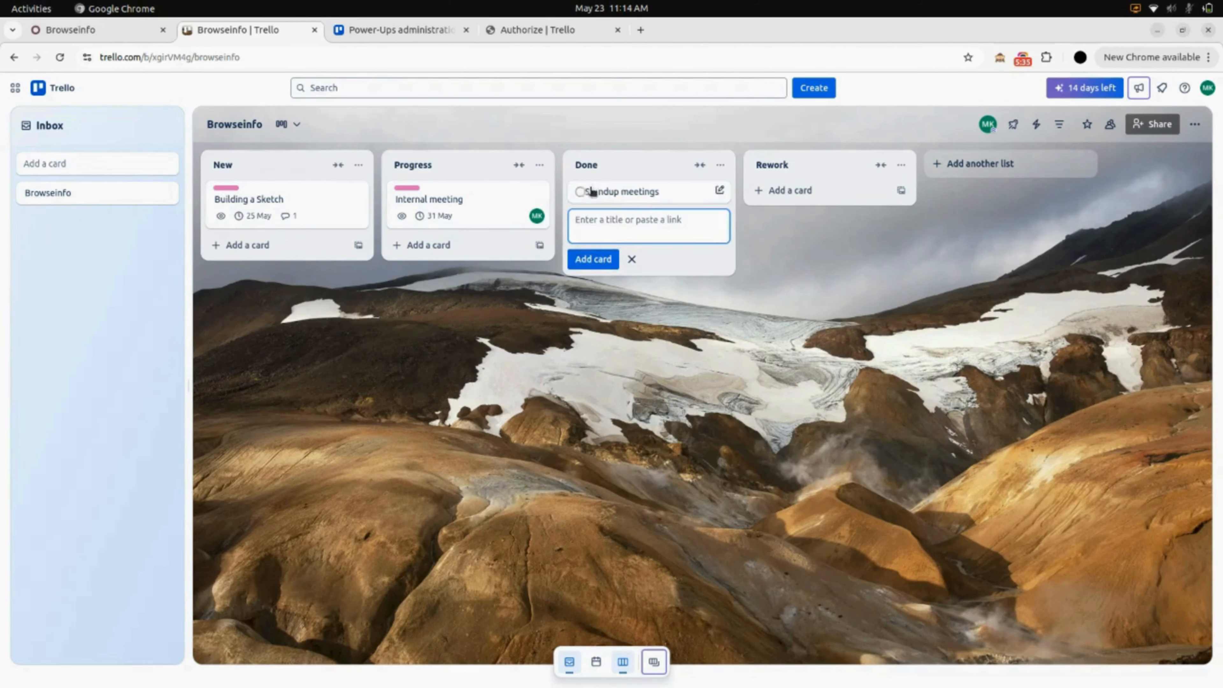
click(655, 196)
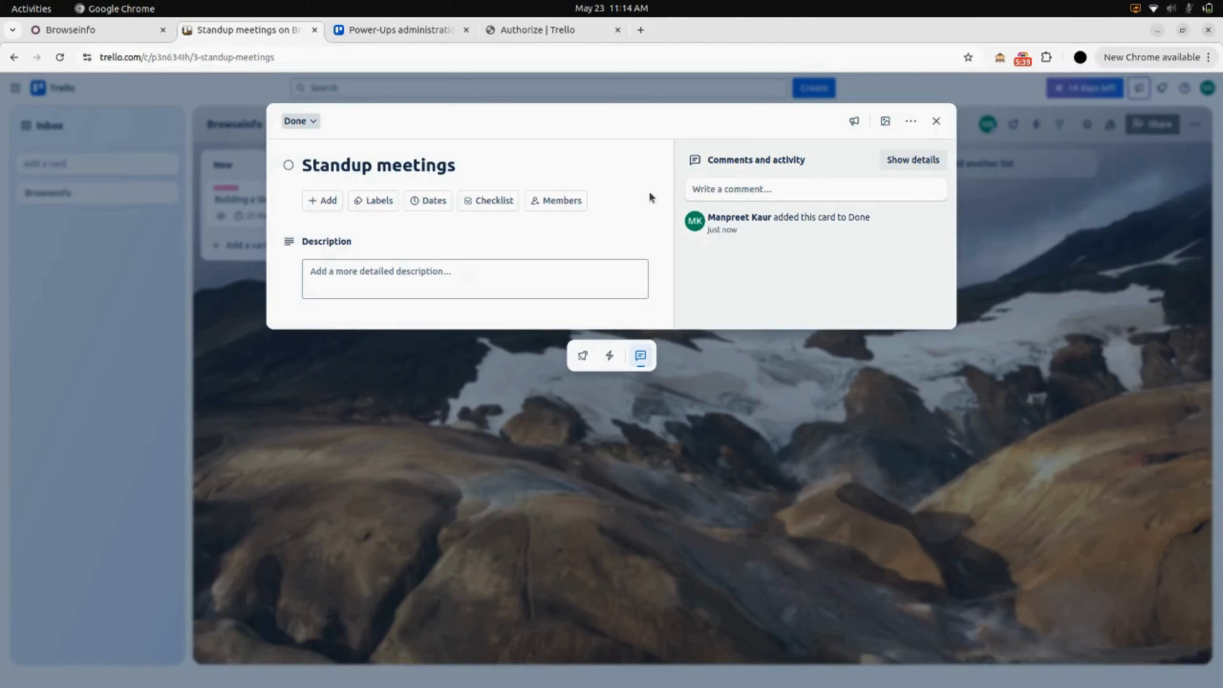
Give the Standup meetings card the pink Internal label and a 31 May 11:02 due date.
click(377, 209)
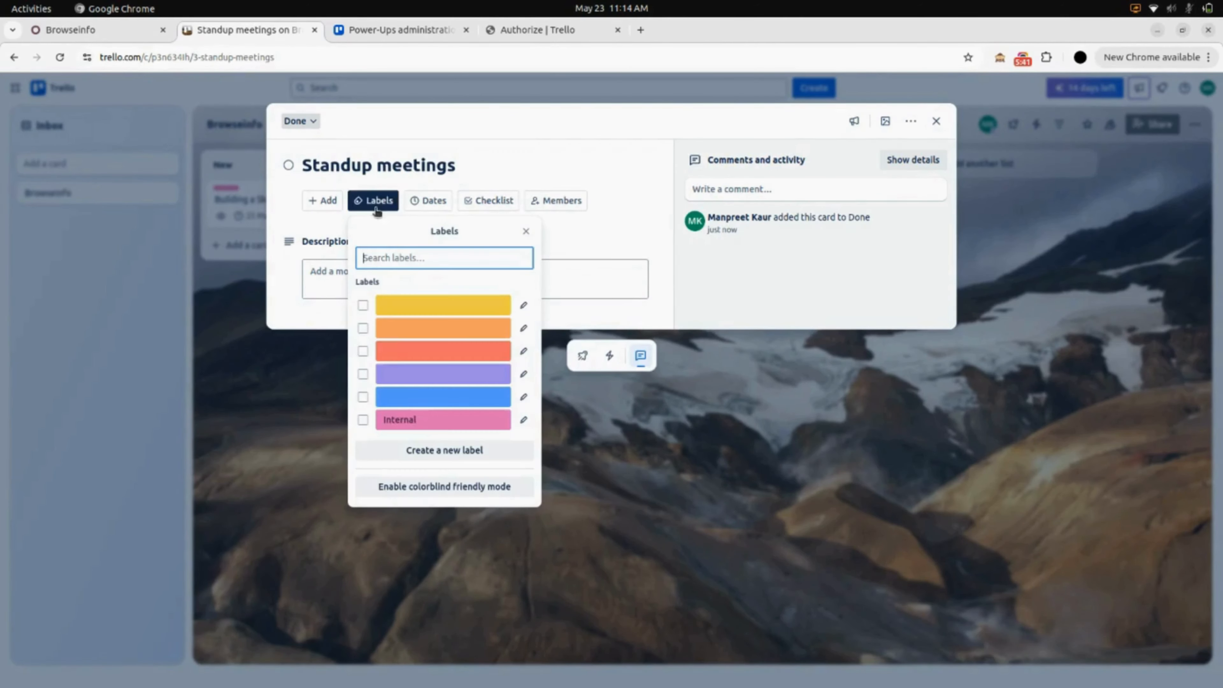
click(400, 419)
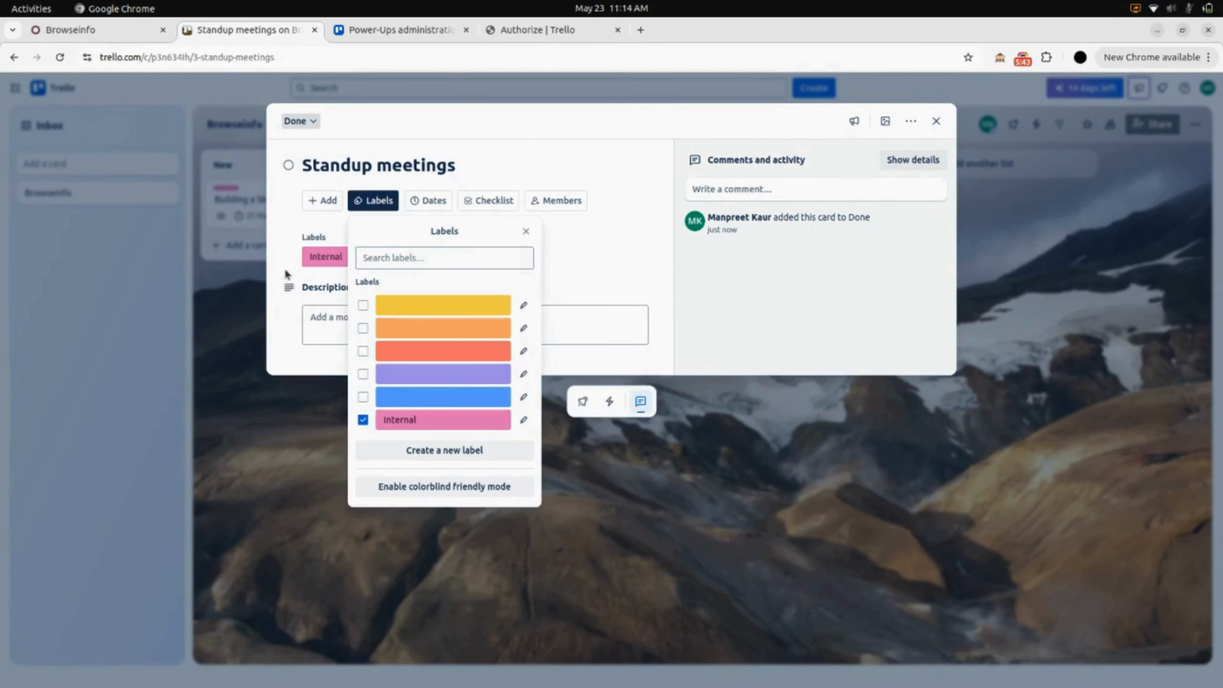
click(297, 287)
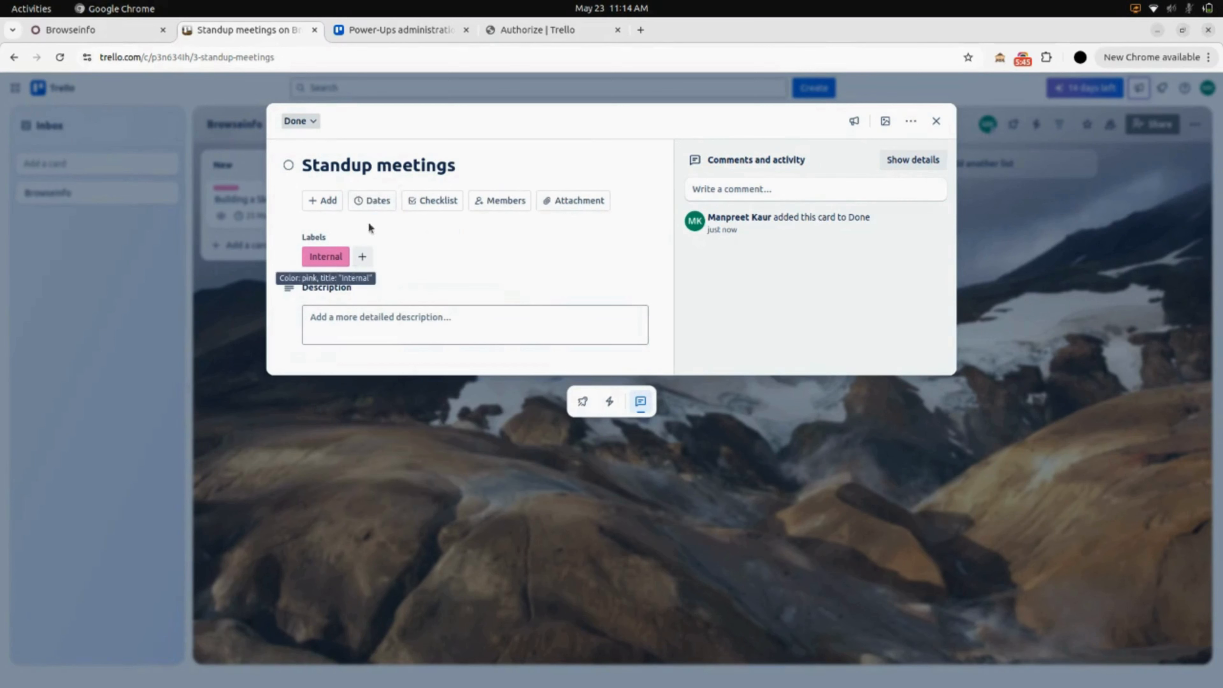
click(371, 200)
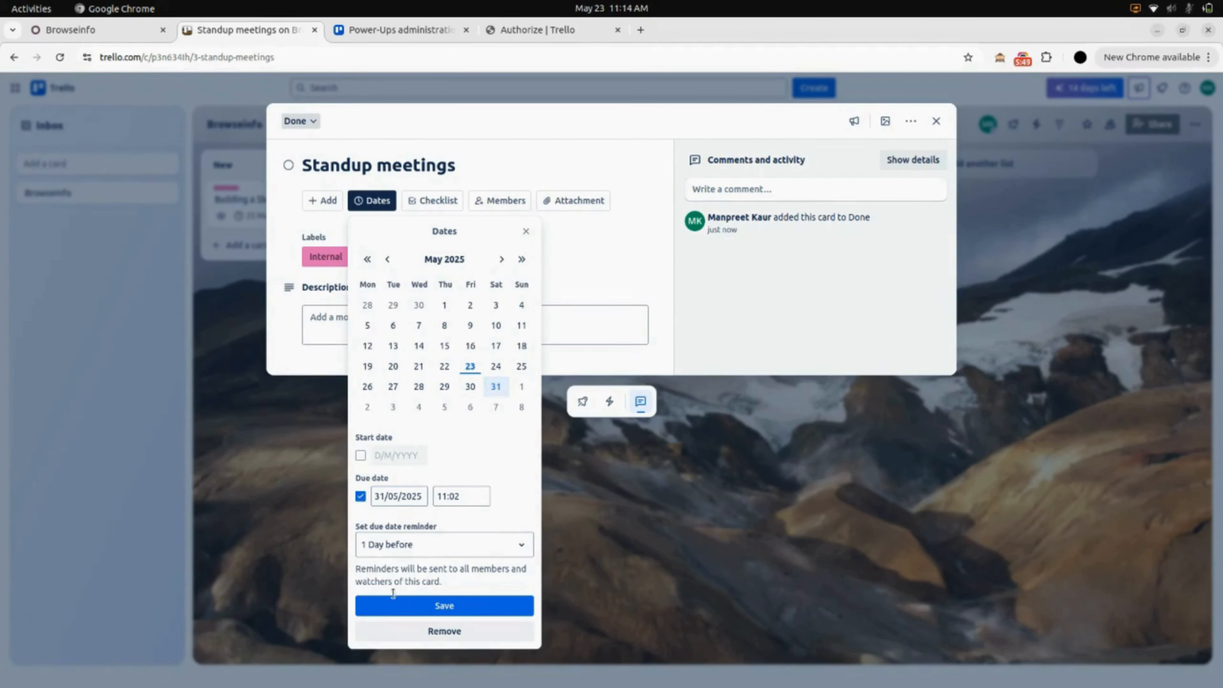
click(426, 605)
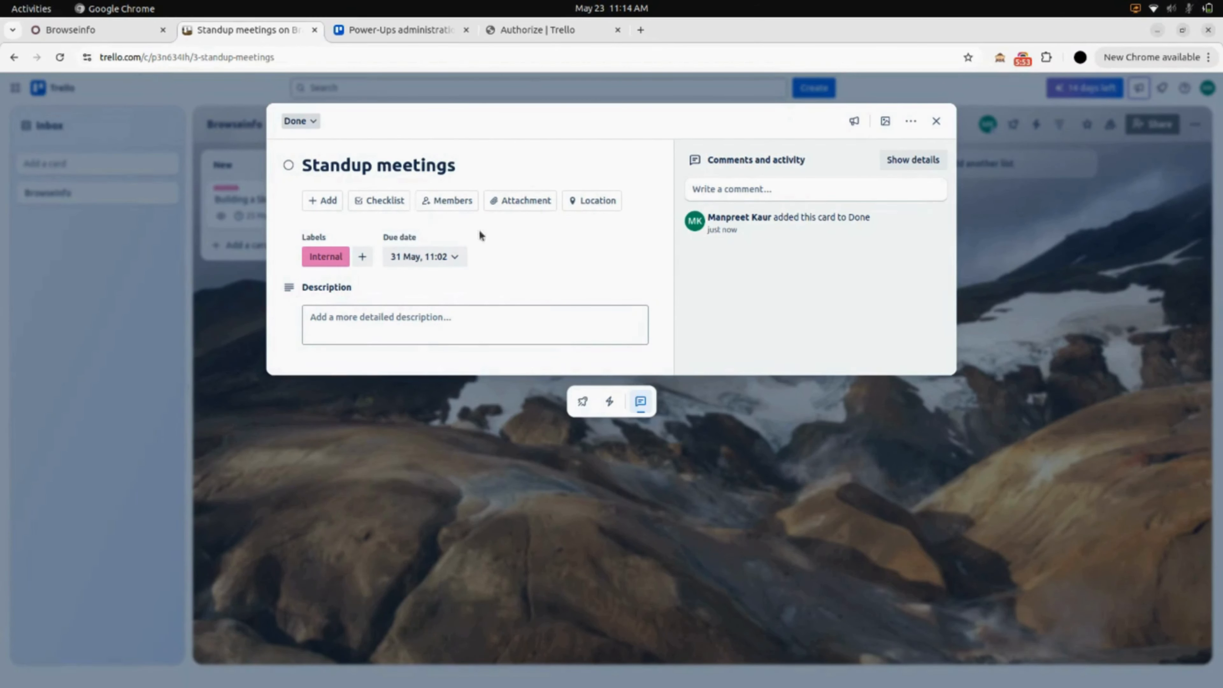
Assign the board's only member to the Standup meetings card.
click(457, 204)
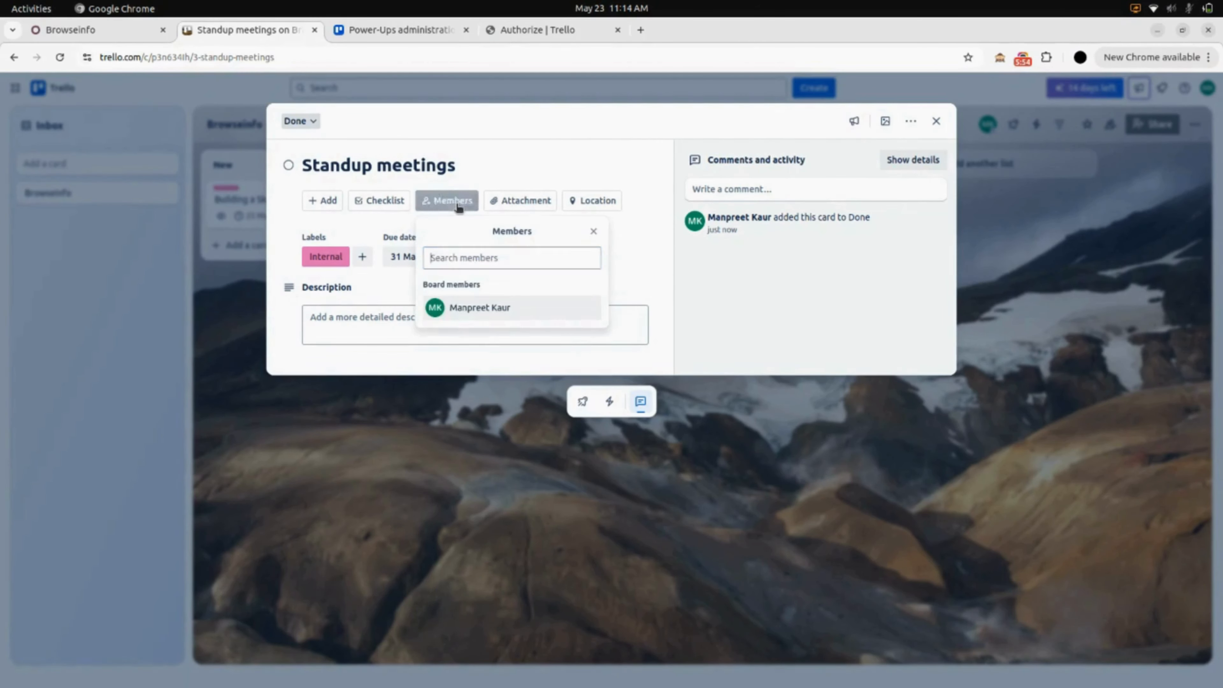
click(461, 311)
click(296, 275)
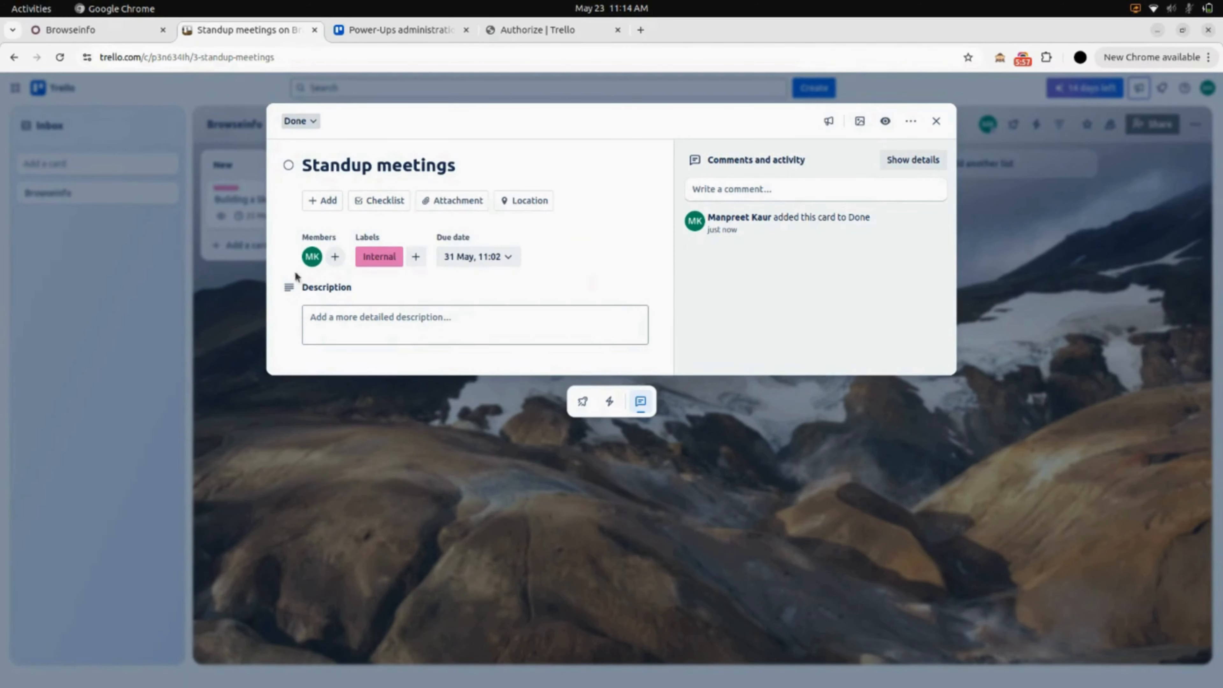
click(350, 325)
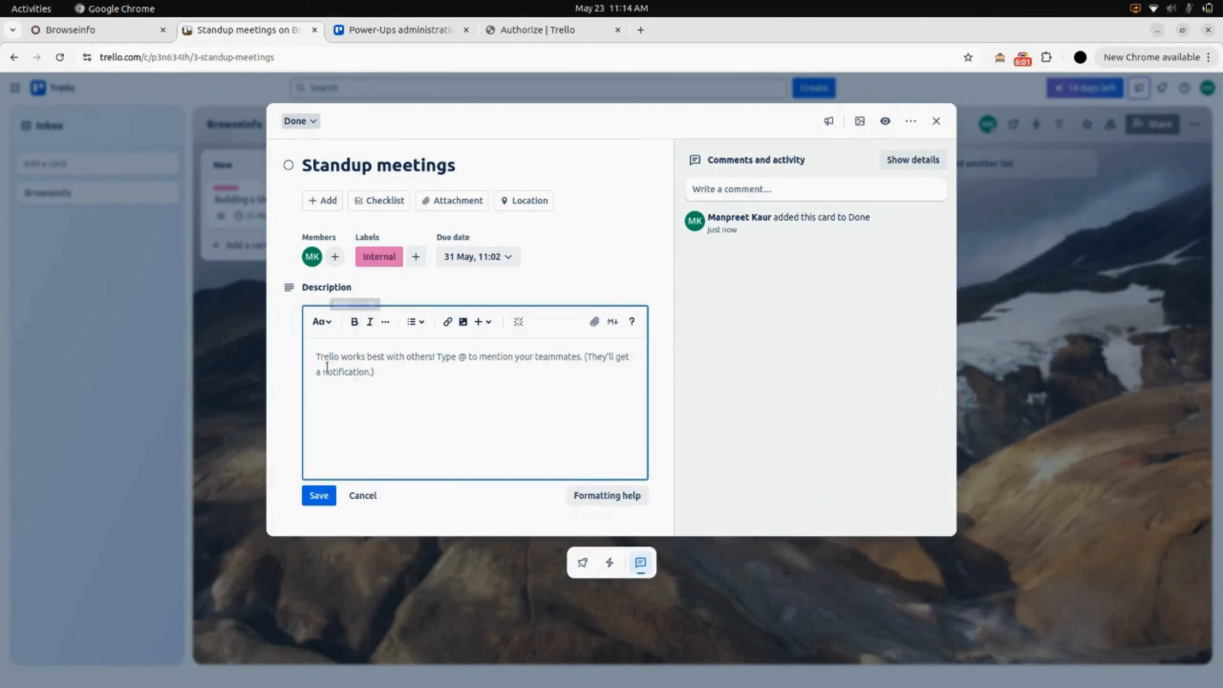
Give the Trello Standup meetings card the description 'Daily Stand-up Meetings' and a 'Task is Done' comment.
text(Daily Stan)
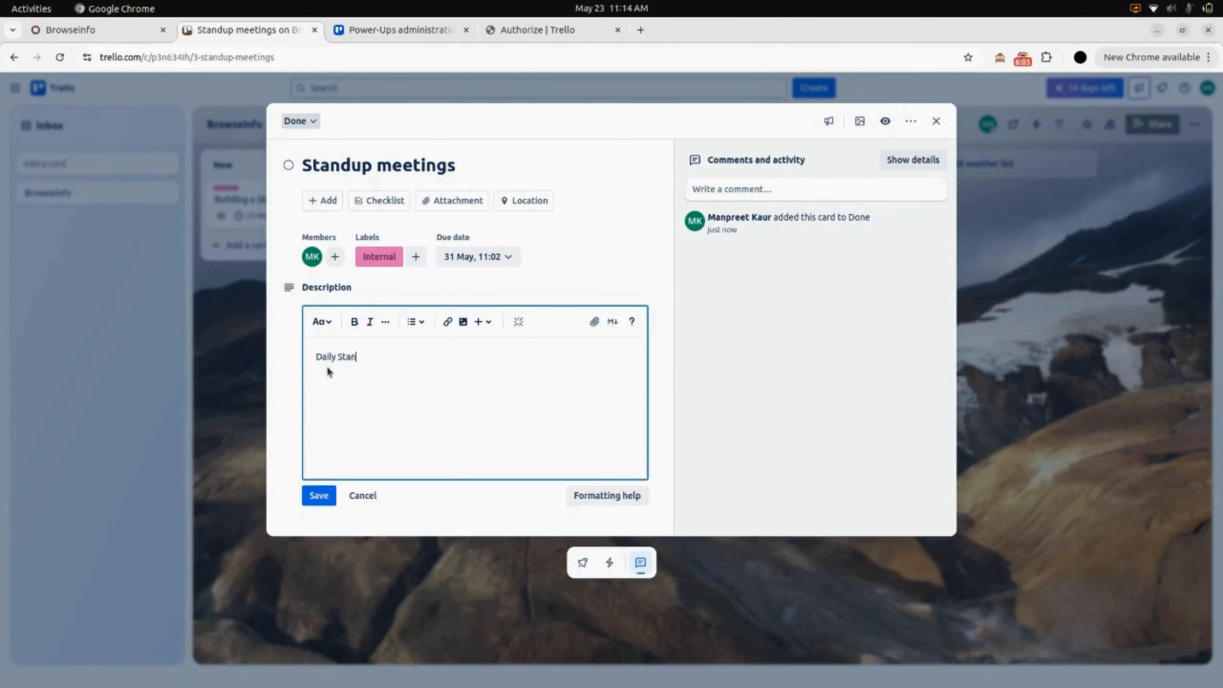
text(d-up Meetings)
click(319, 494)
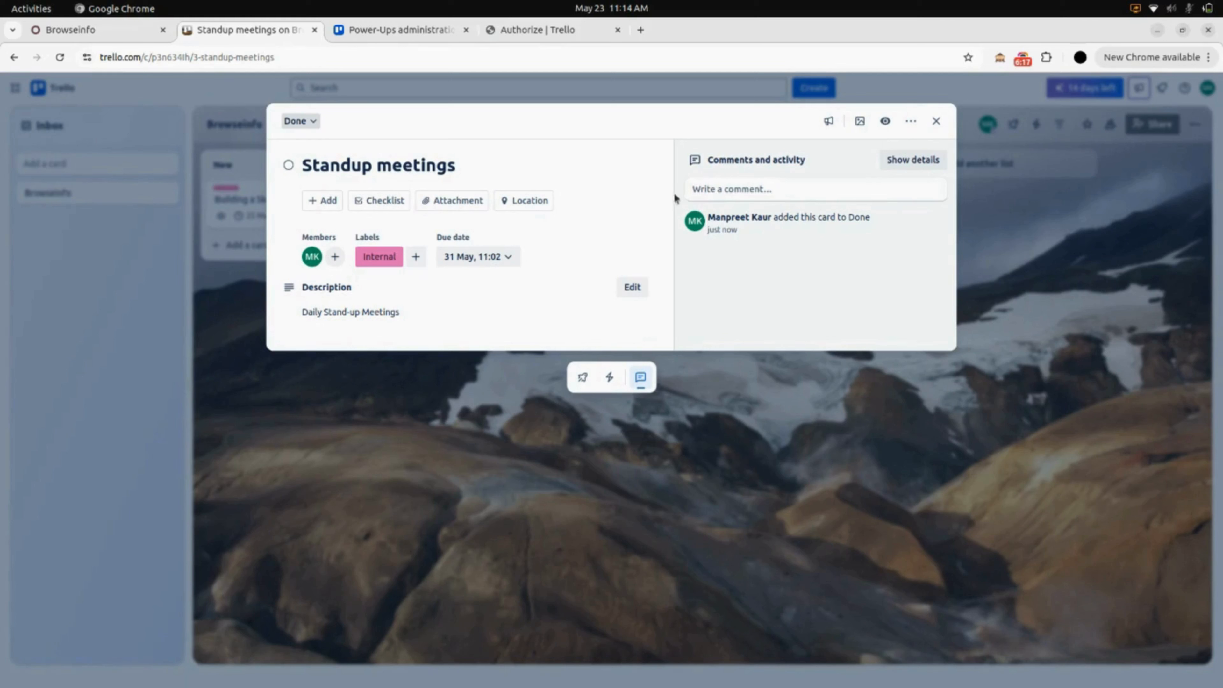
click(777, 191)
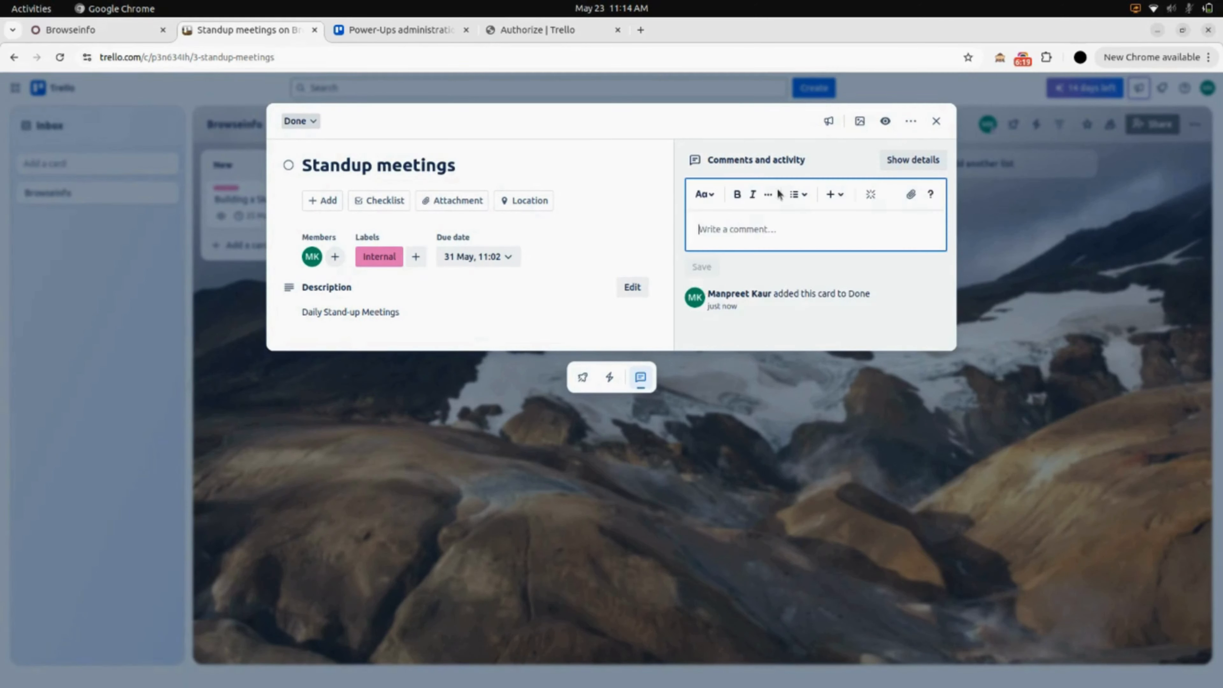
text(Task is Done)
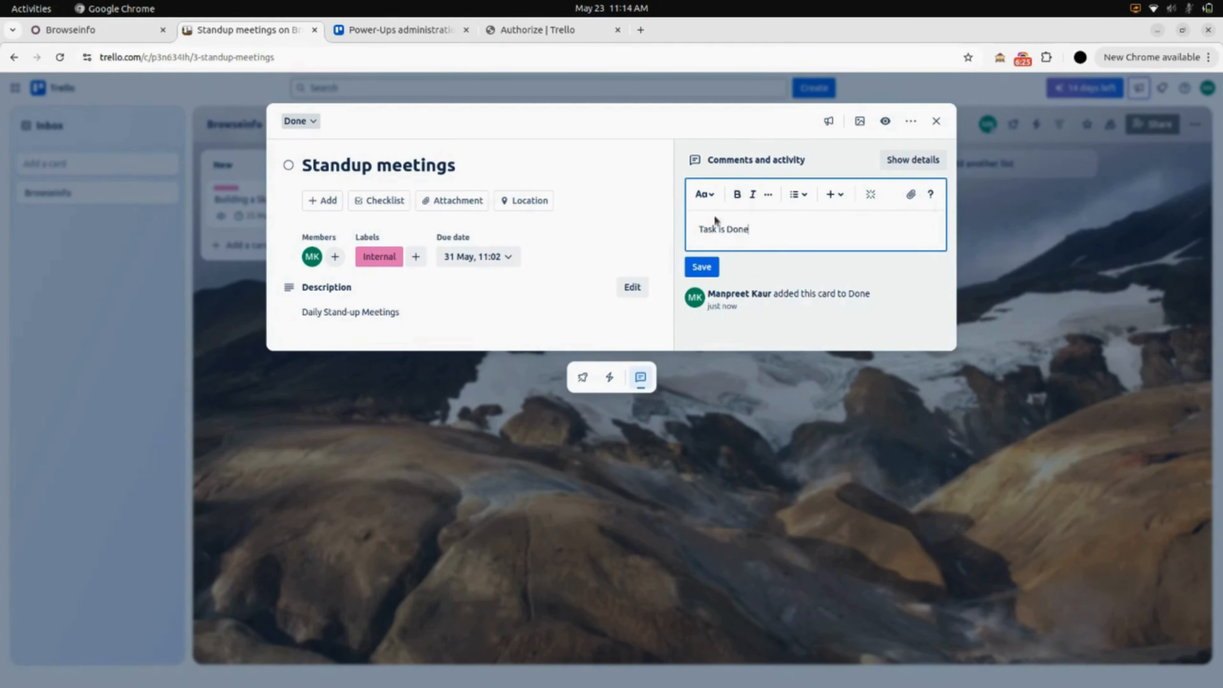
click(702, 266)
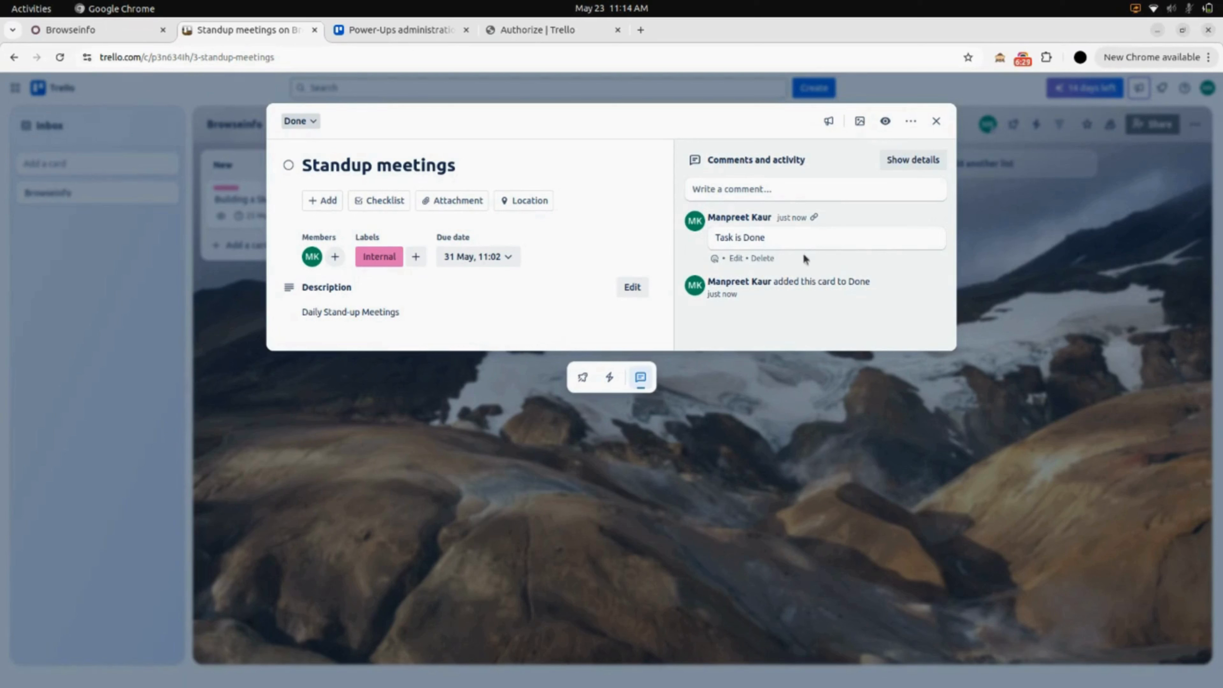
click(933, 124)
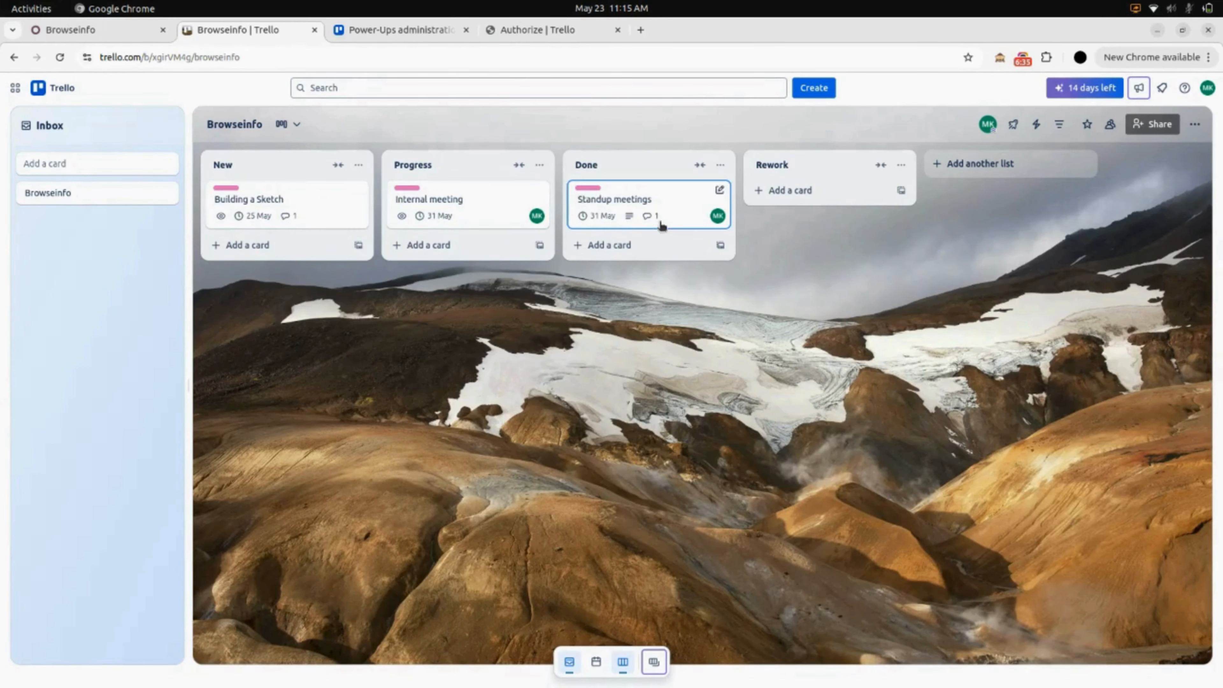
Import the Trello boards into Odoo and list the resulting projects, Browseinfo and My Trello board.
click(122, 36)
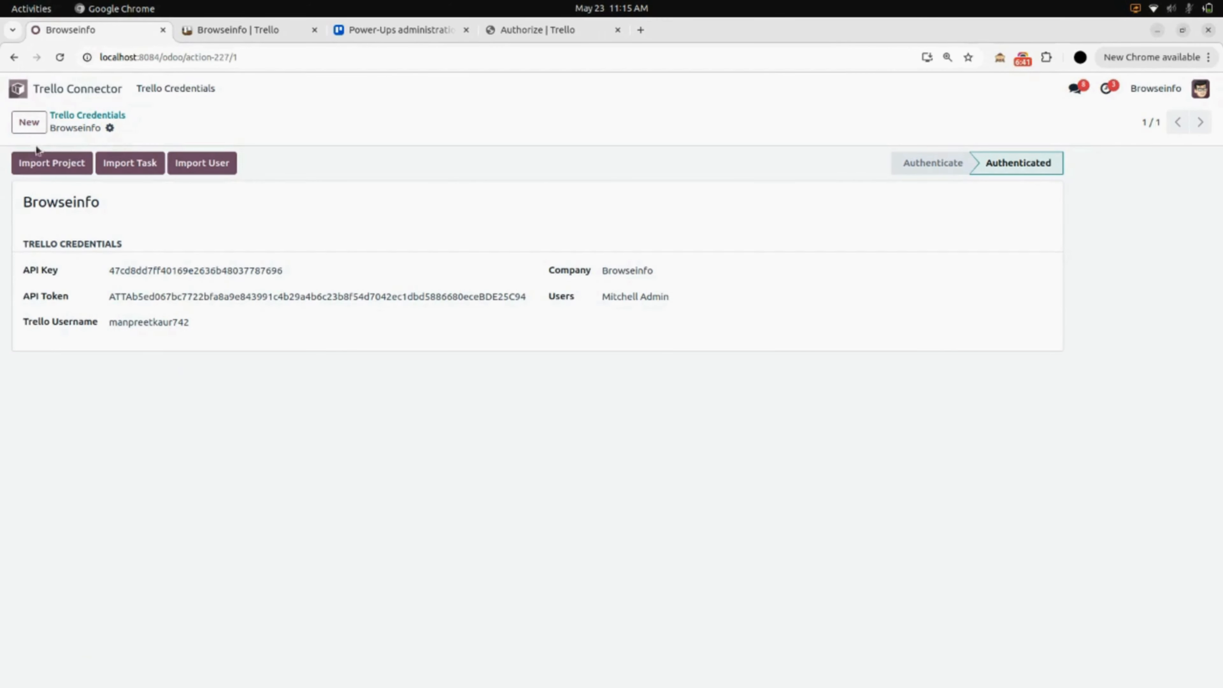
click(50, 166)
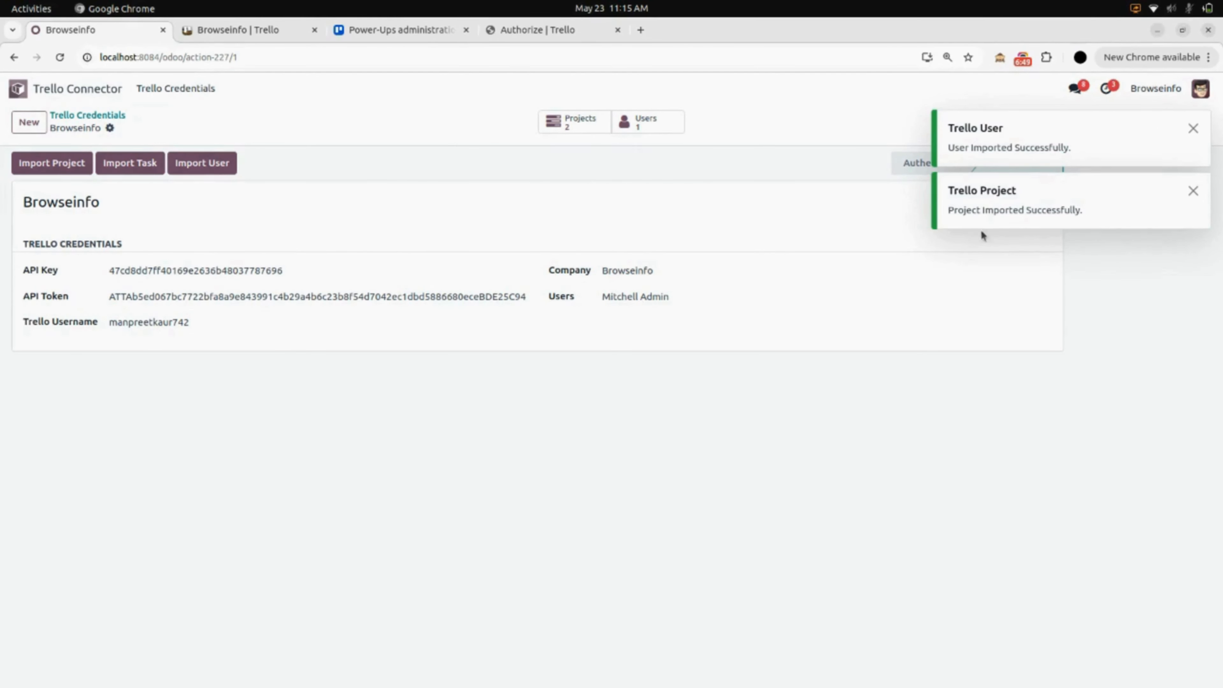
click(1194, 191)
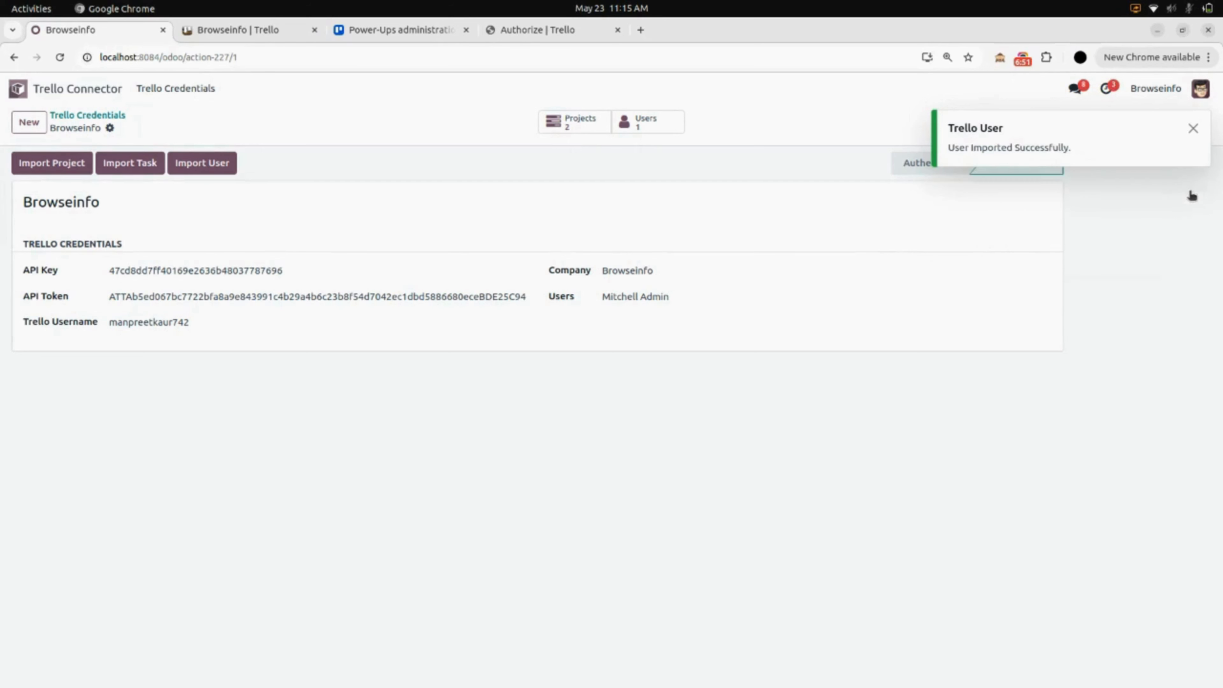
click(1195, 129)
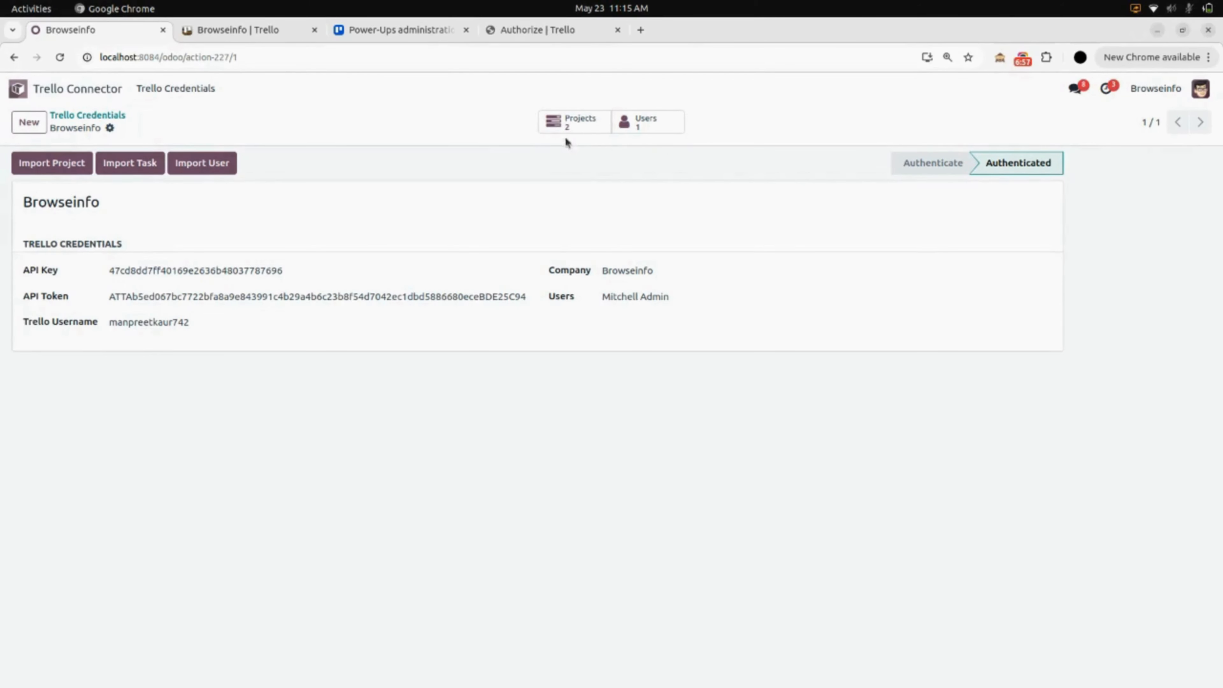
click(582, 122)
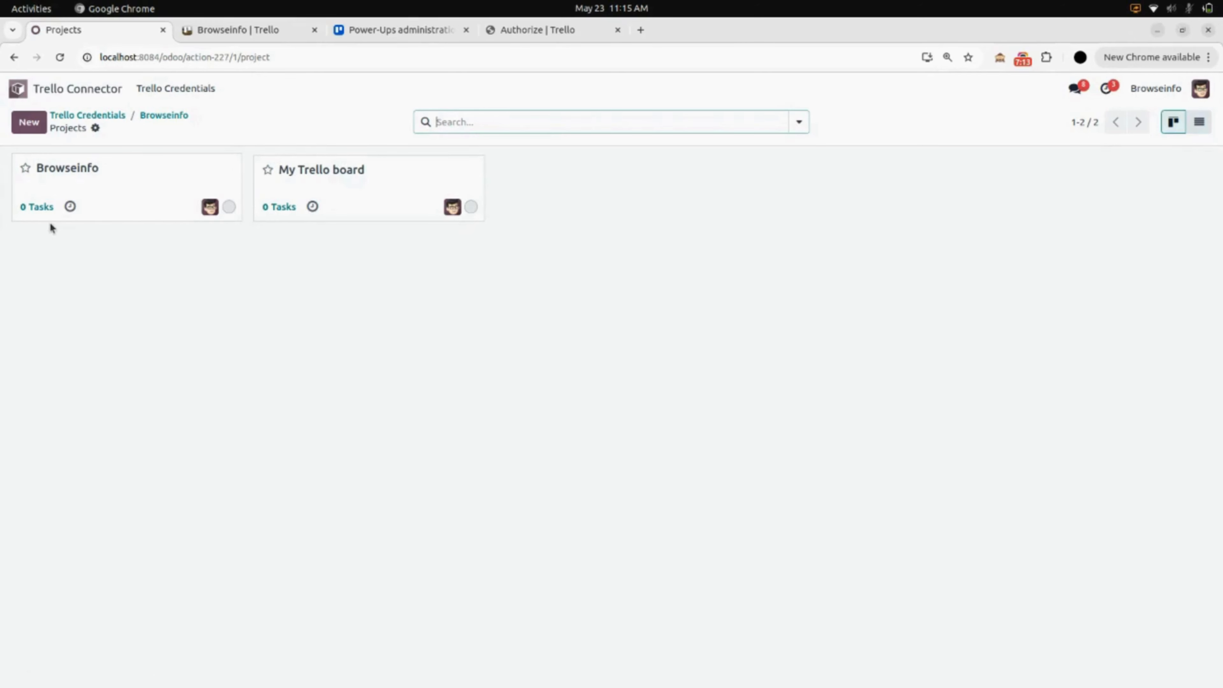
Compare the Browseinfo project's empty task board with the Trello board, then return to Trello Credentials.
click(158, 118)
click(560, 121)
click(155, 199)
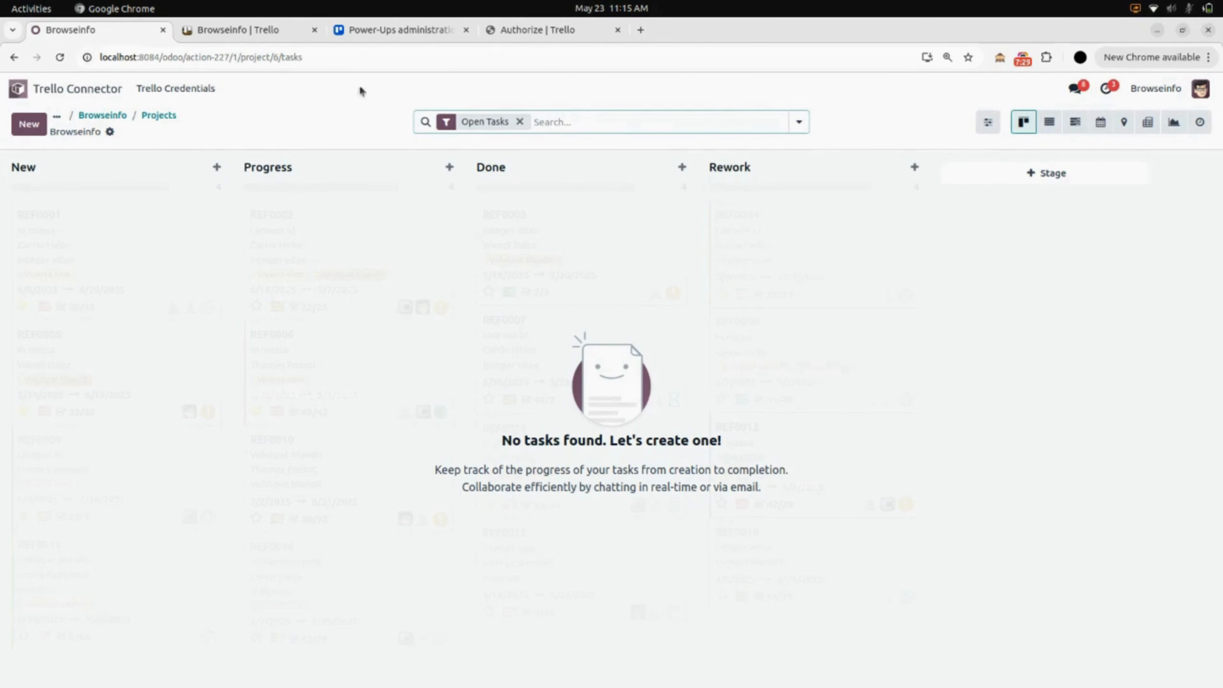
click(285, 33)
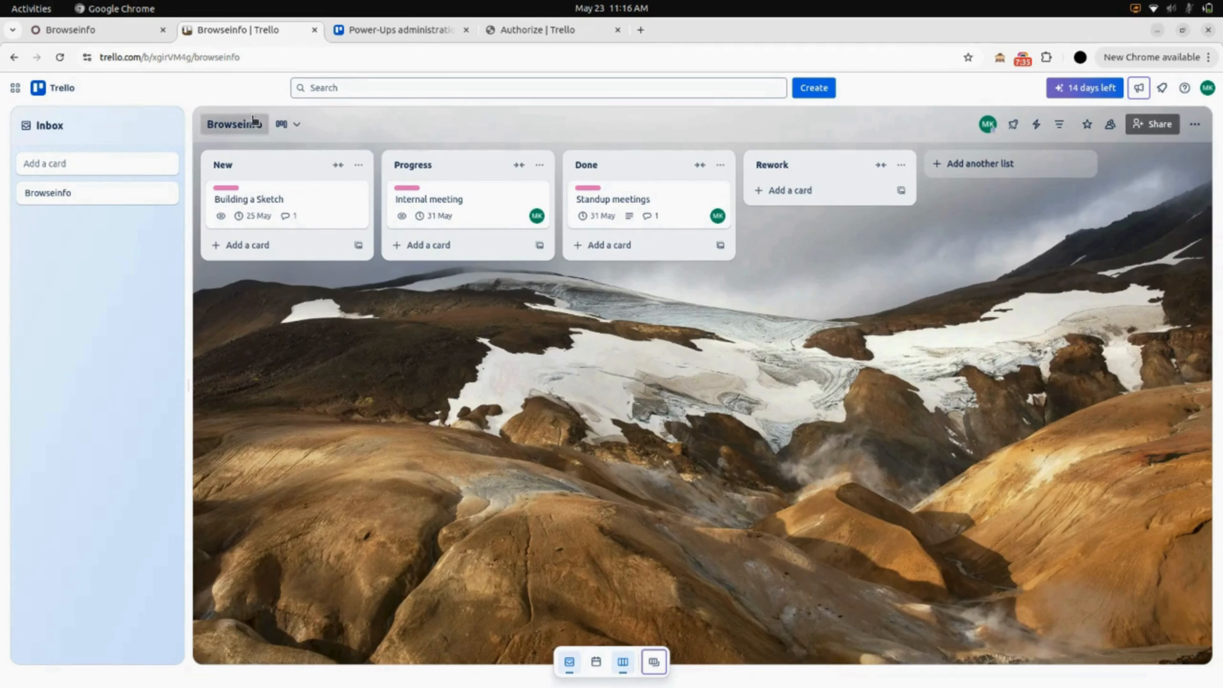
click(123, 37)
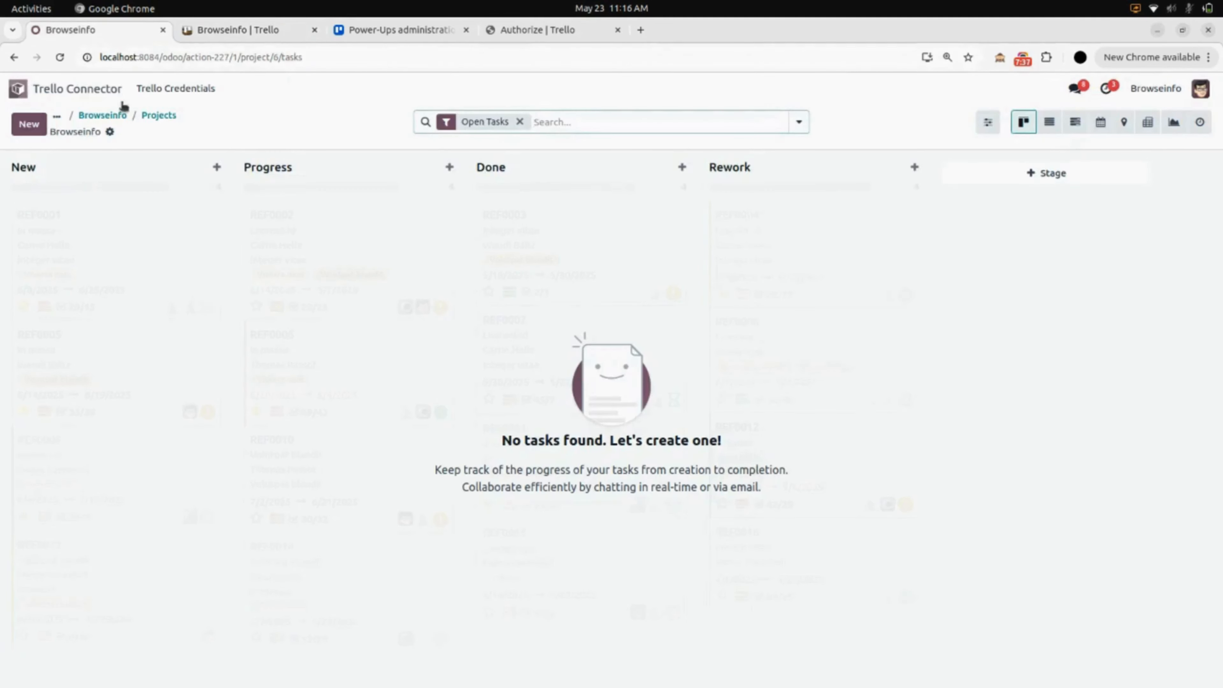
click(106, 117)
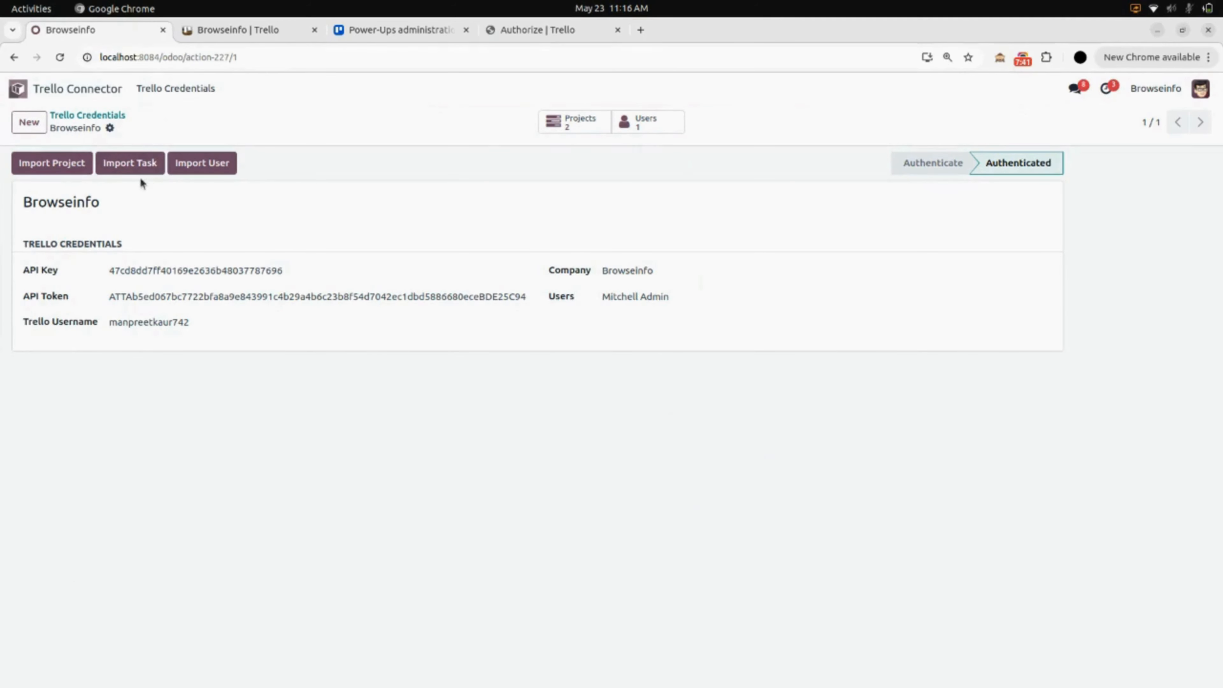
Import the Trello cards as Odoo tasks, giving Browseinfo 3 tasks and My Trello board 7.
click(124, 169)
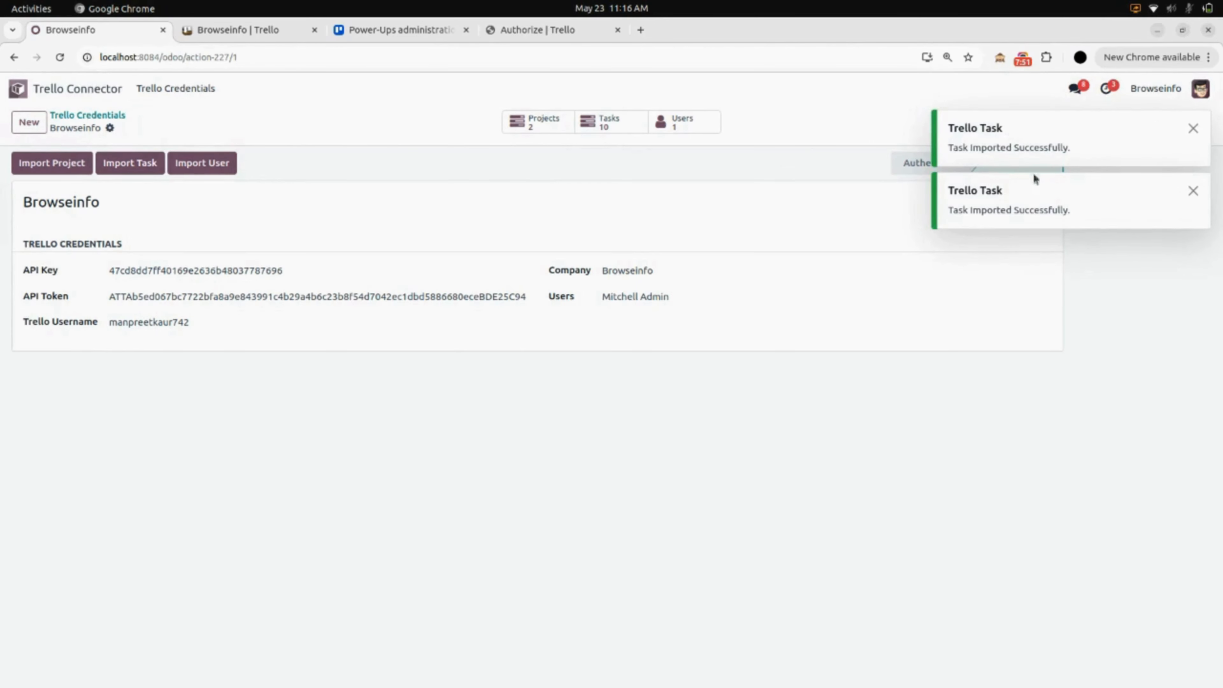
click(1193, 192)
click(1193, 128)
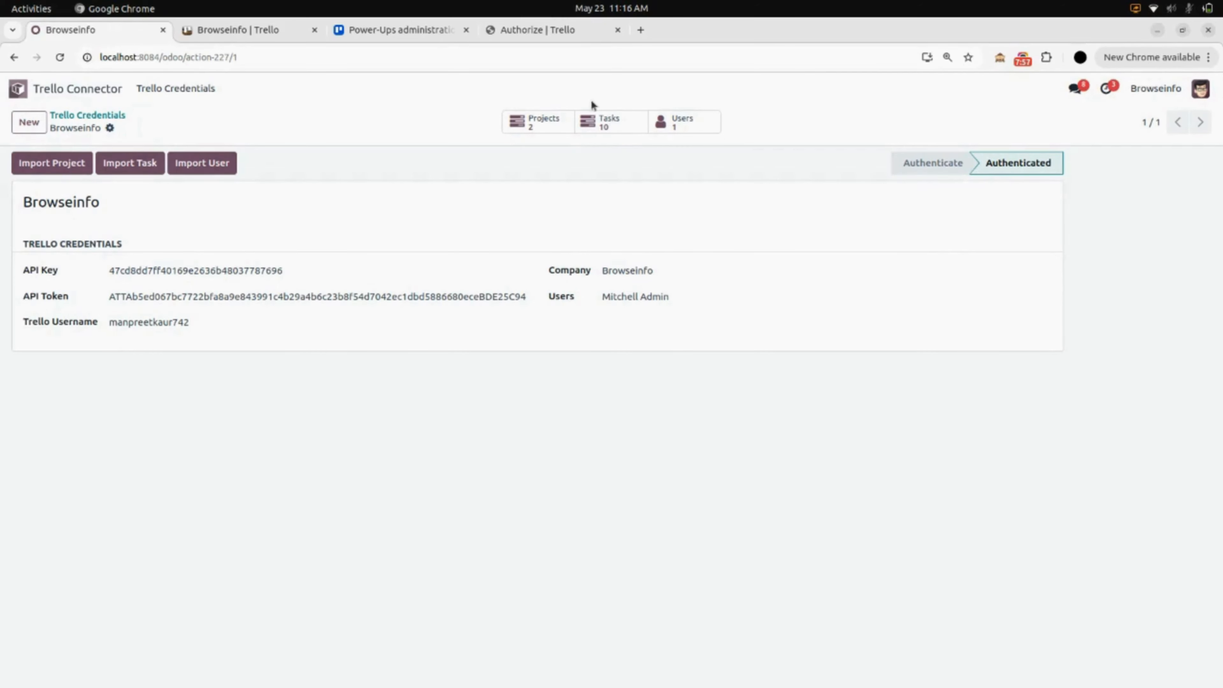
click(609, 129)
click(534, 123)
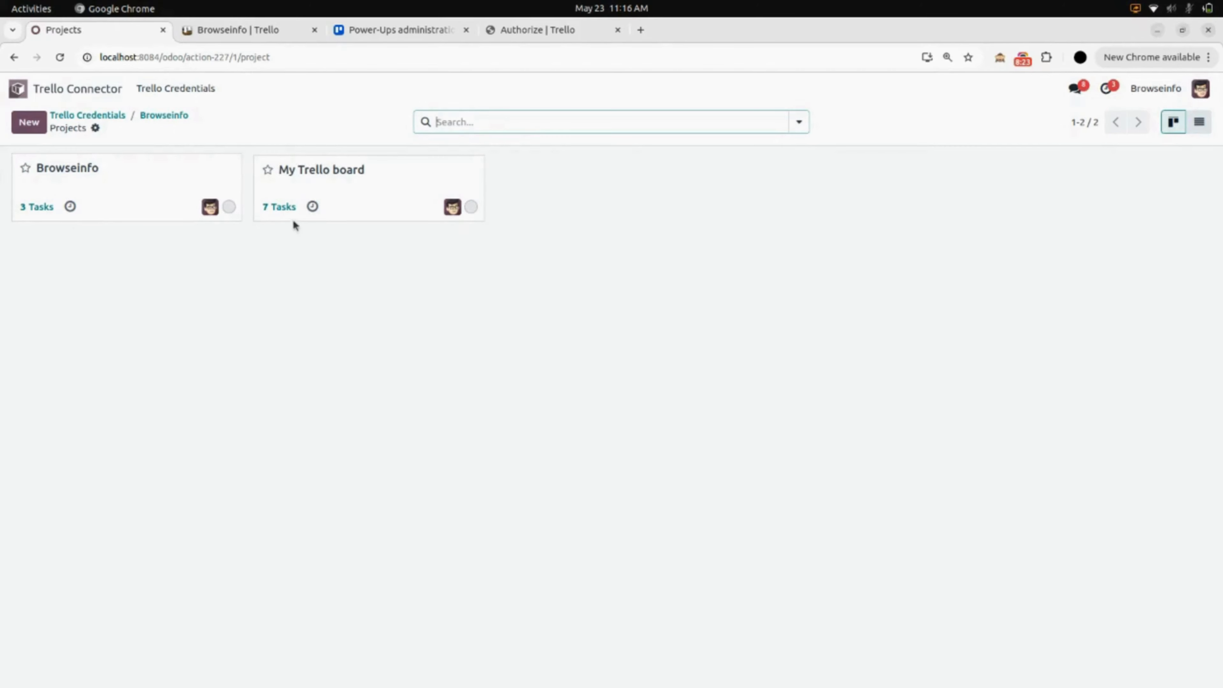
Review the Standup meetings task in Browseinfo for its imported Trello description and comment.
click(144, 206)
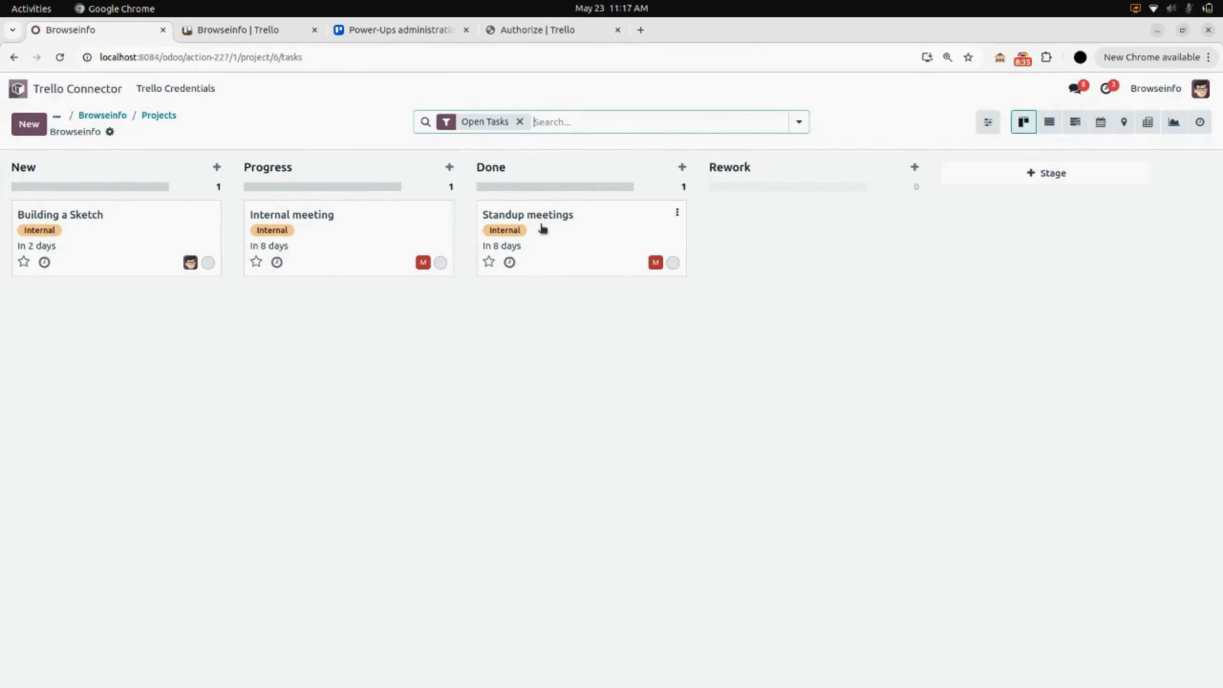
click(564, 248)
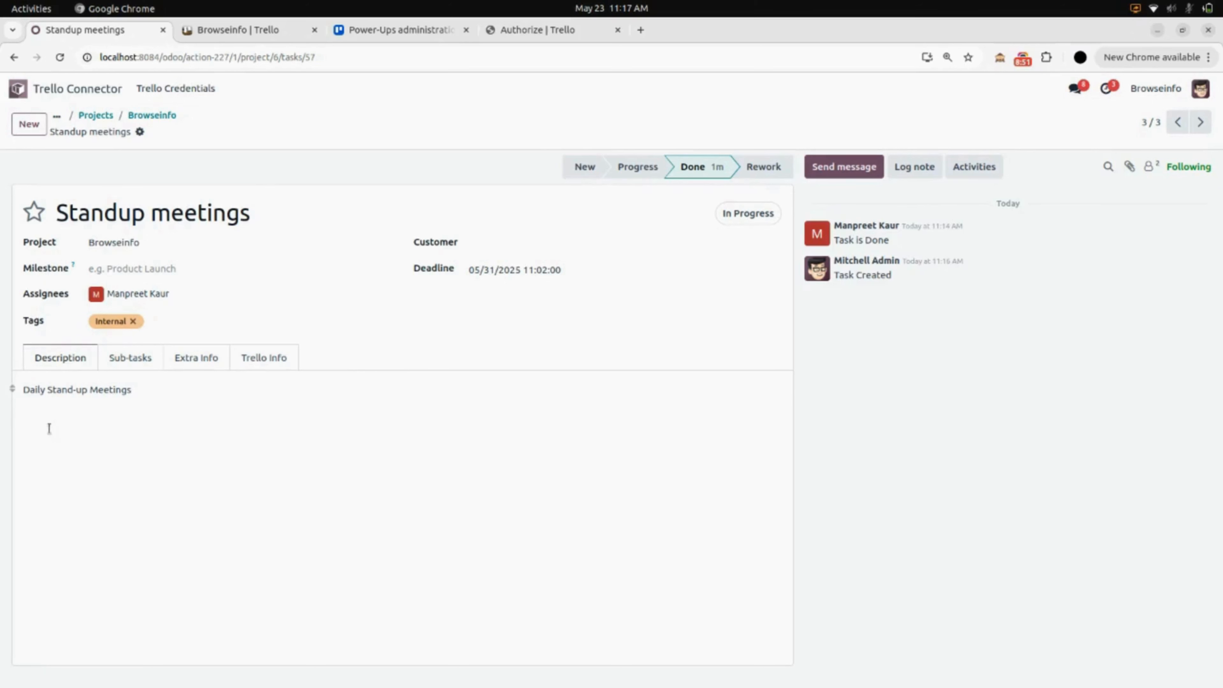
key(ctrl+a)
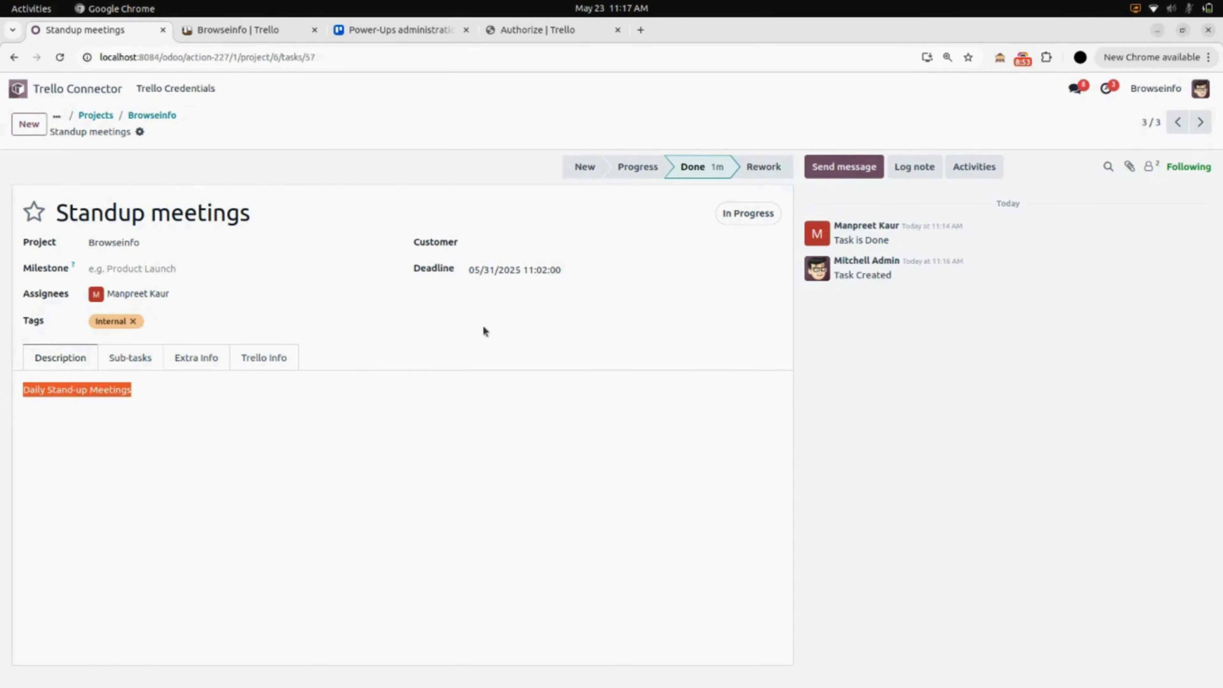
click(861, 339)
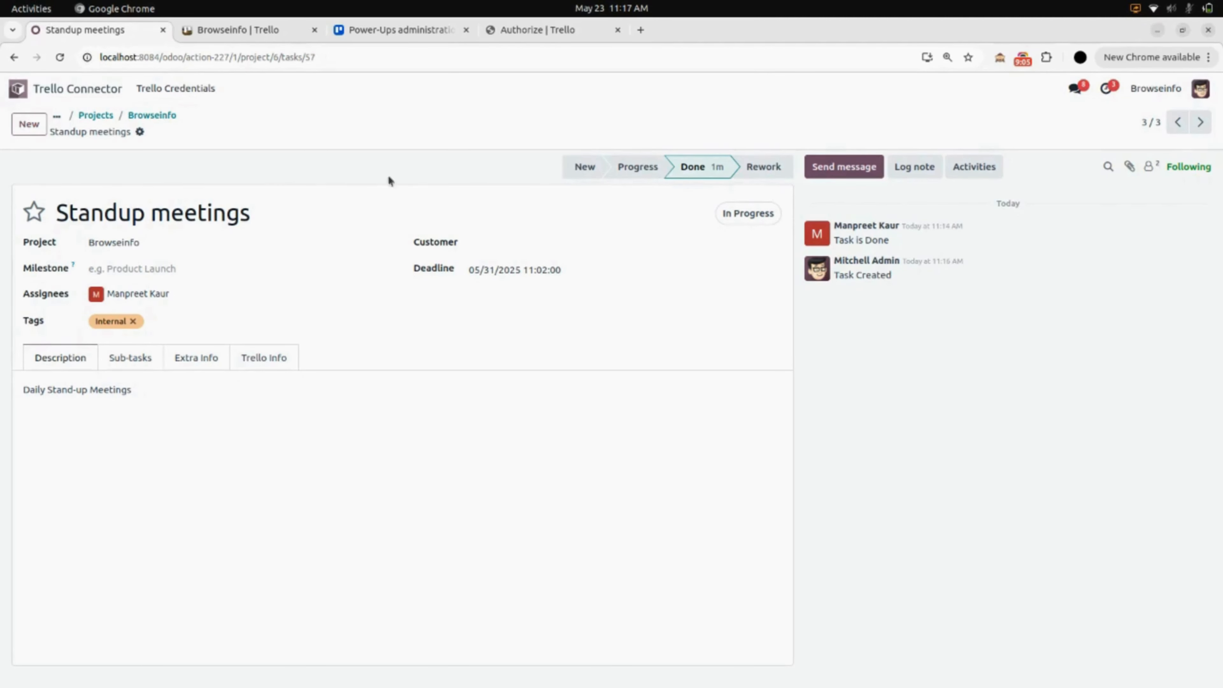
click(152, 115)
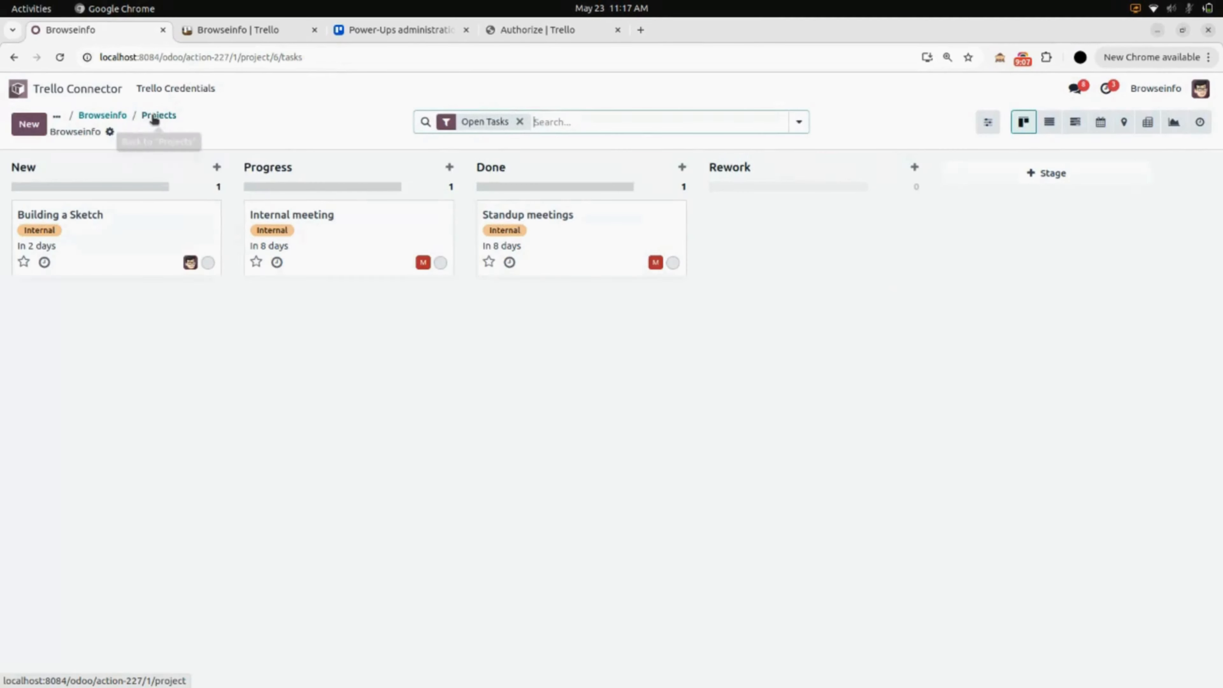
click(114, 115)
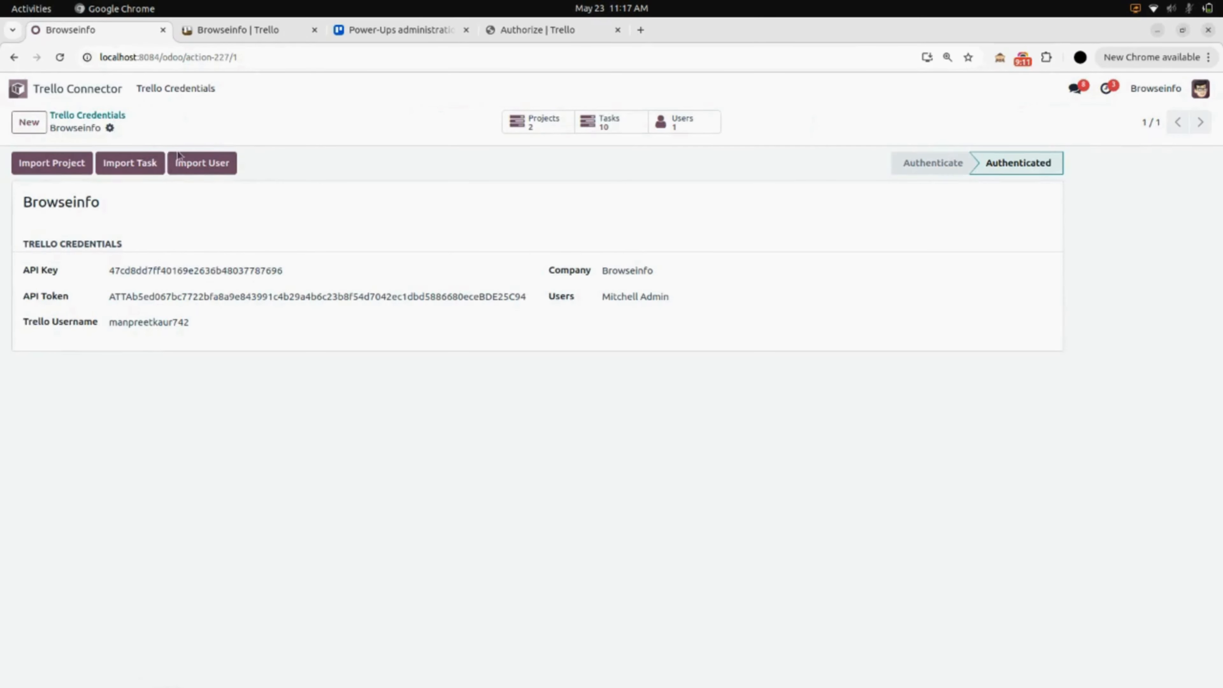
click(219, 167)
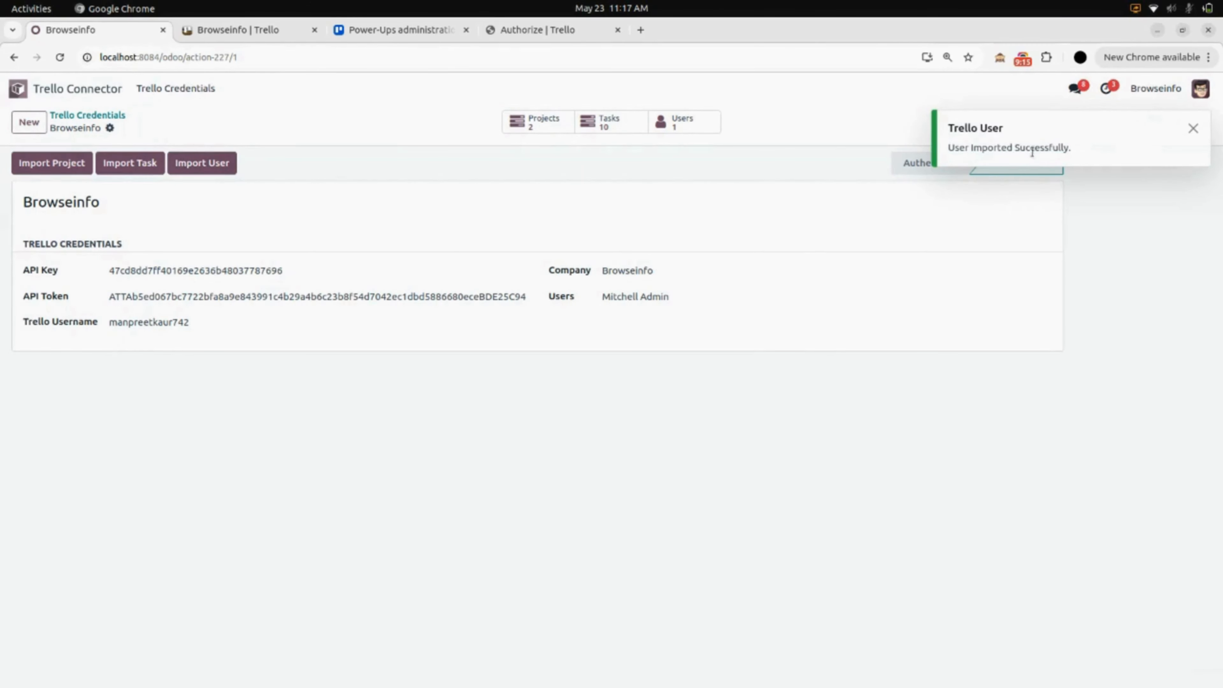
click(1193, 128)
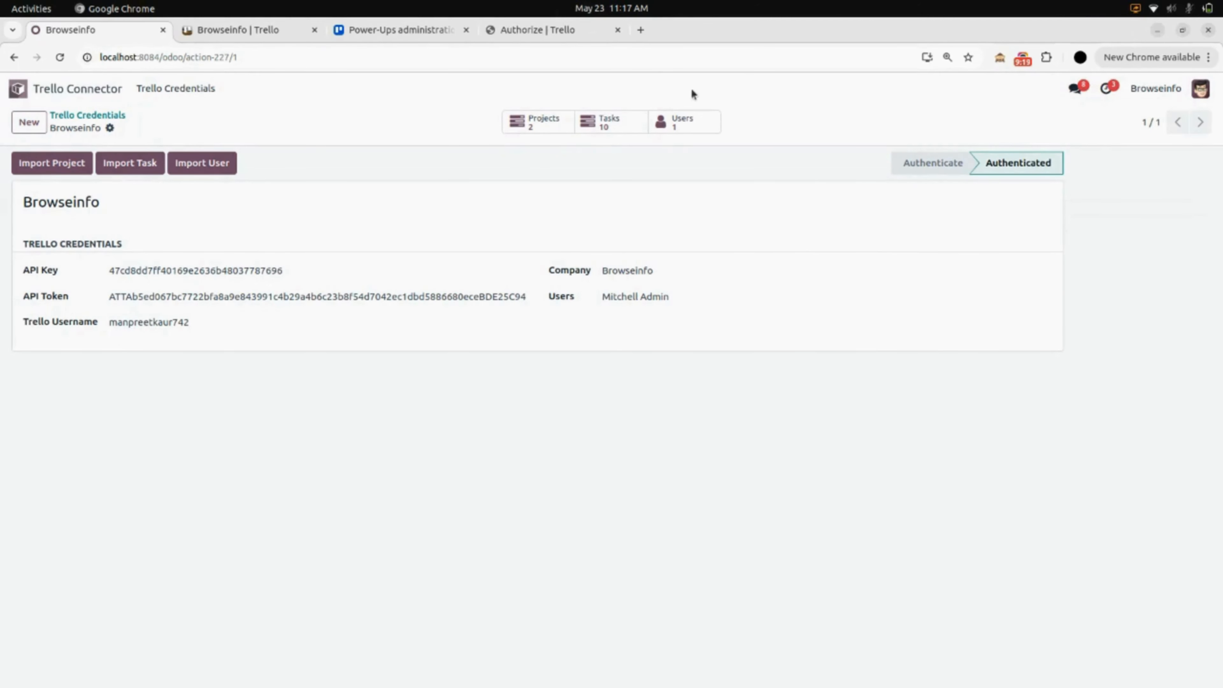
click(697, 122)
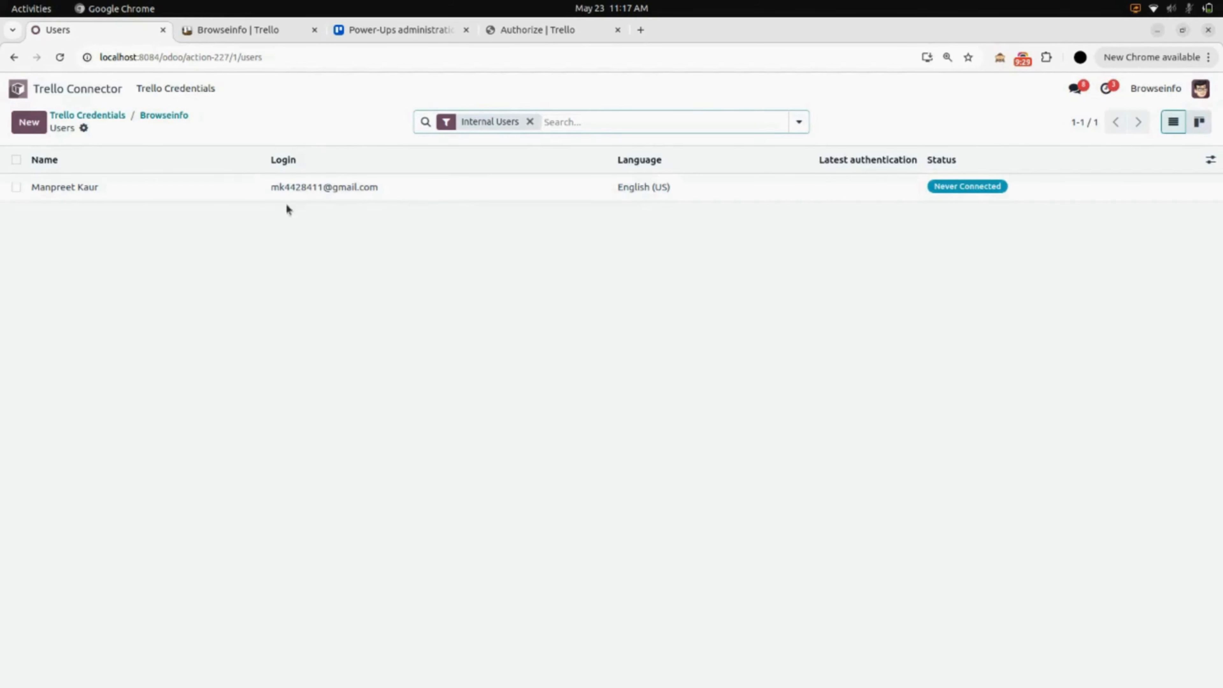
click(166, 115)
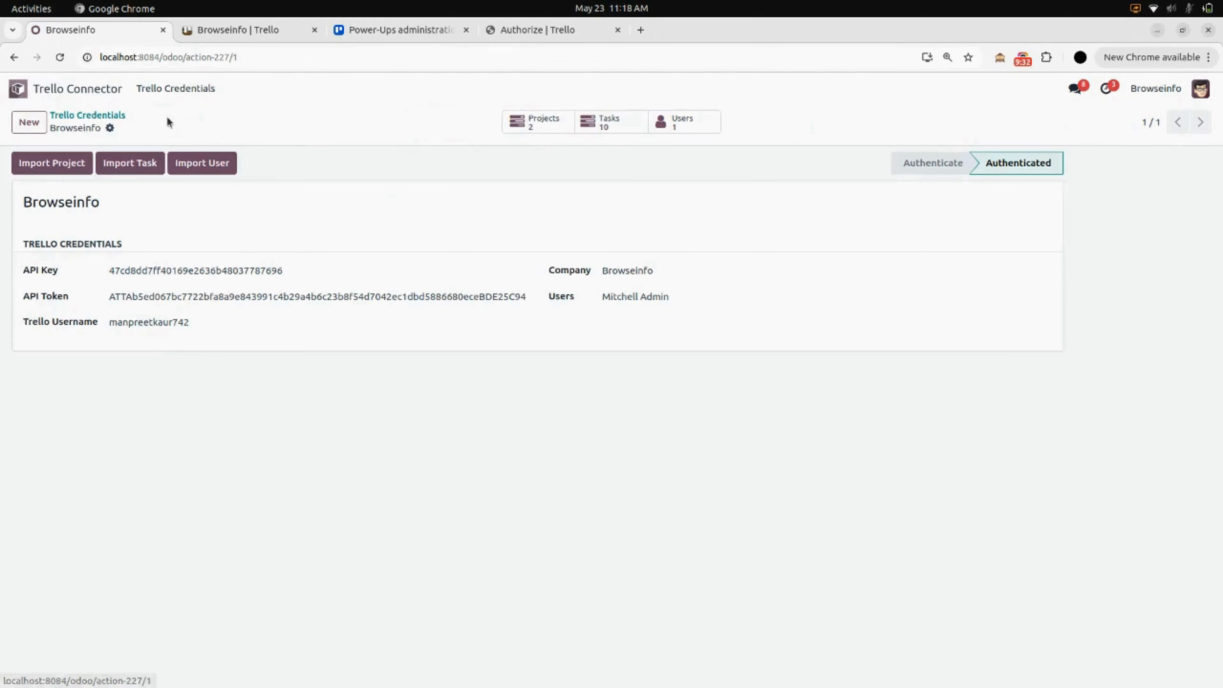
Create a new project named 'Isha Foundation' from the Project app.
click(83, 92)
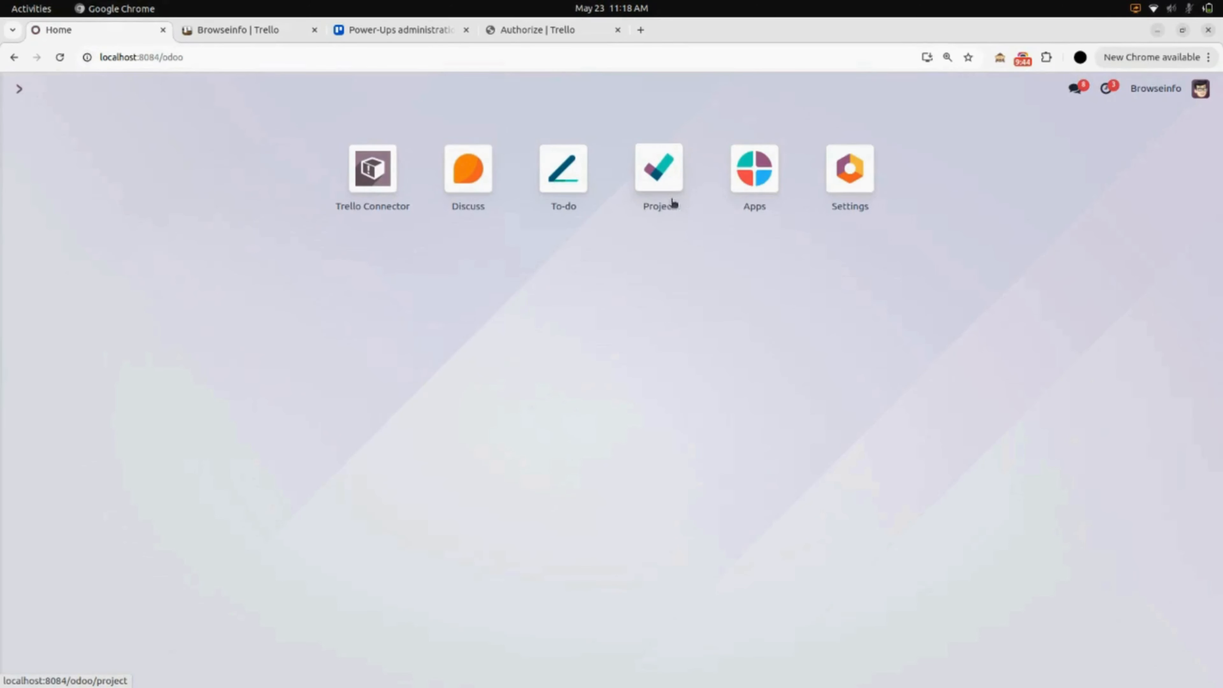
click(675, 180)
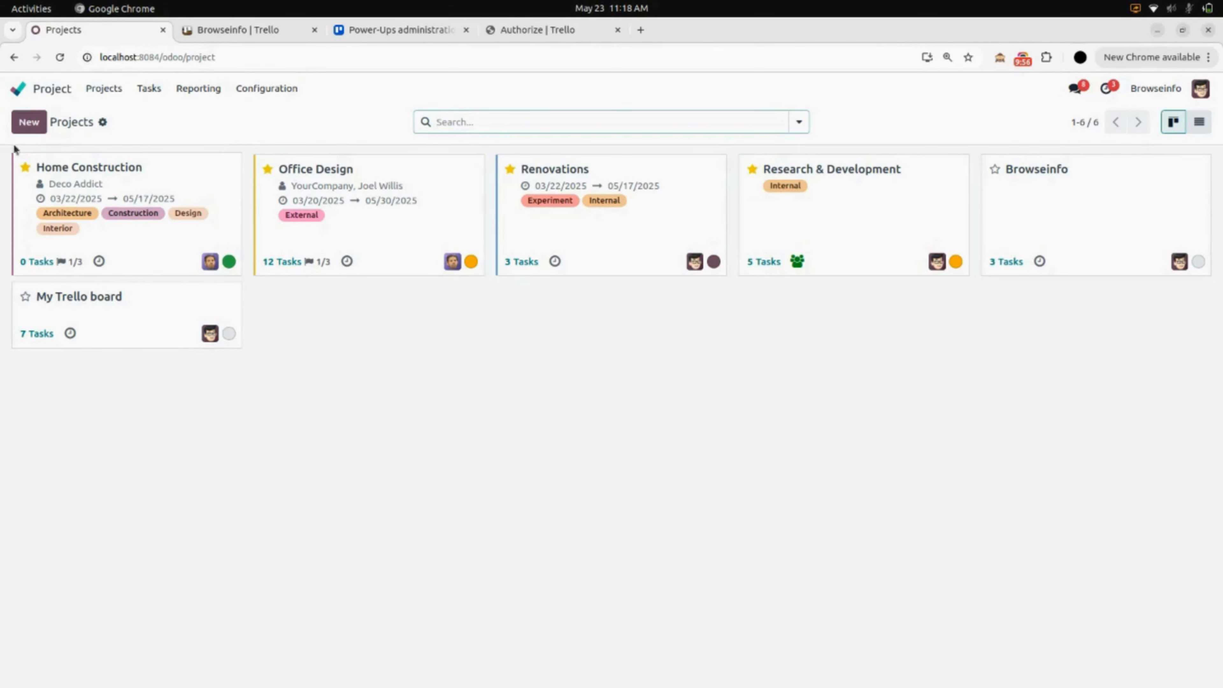
click(29, 123)
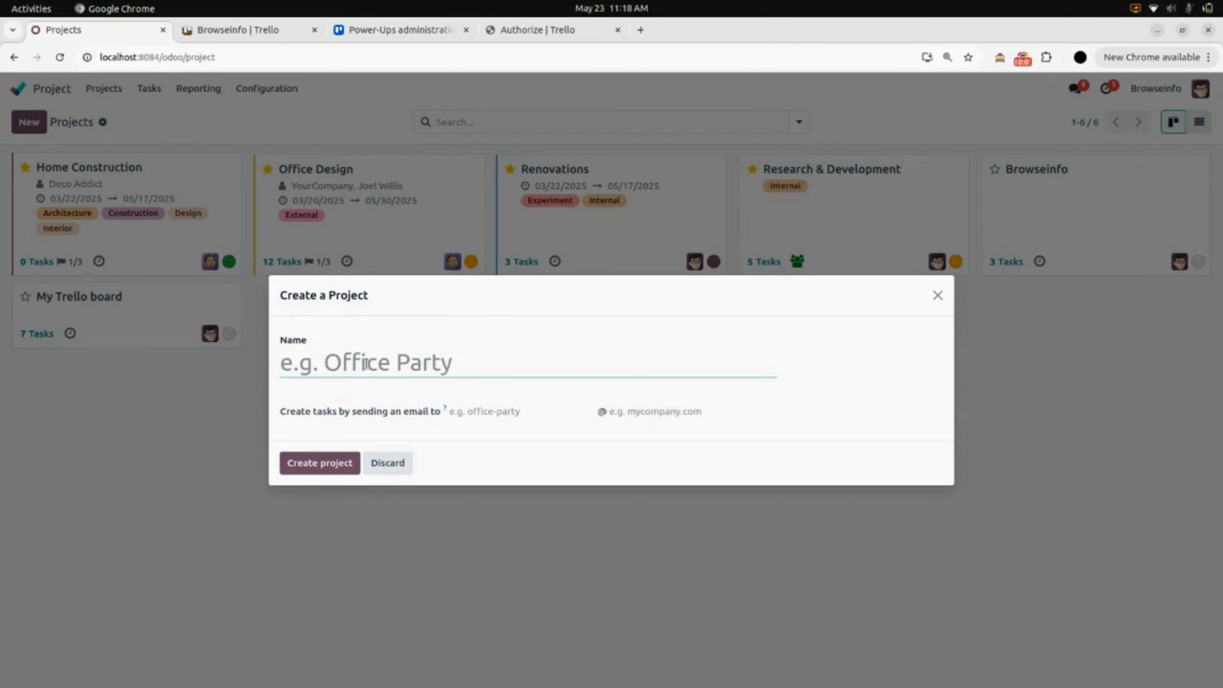
text(Isha Foundatio)
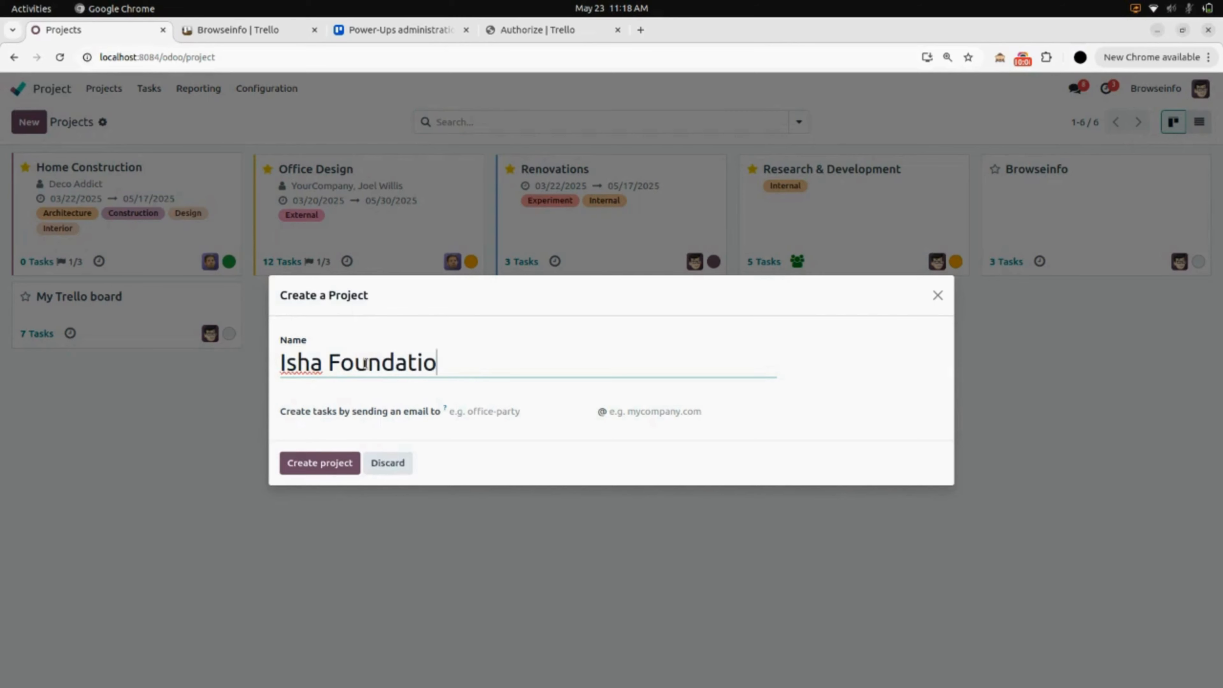
text(n)
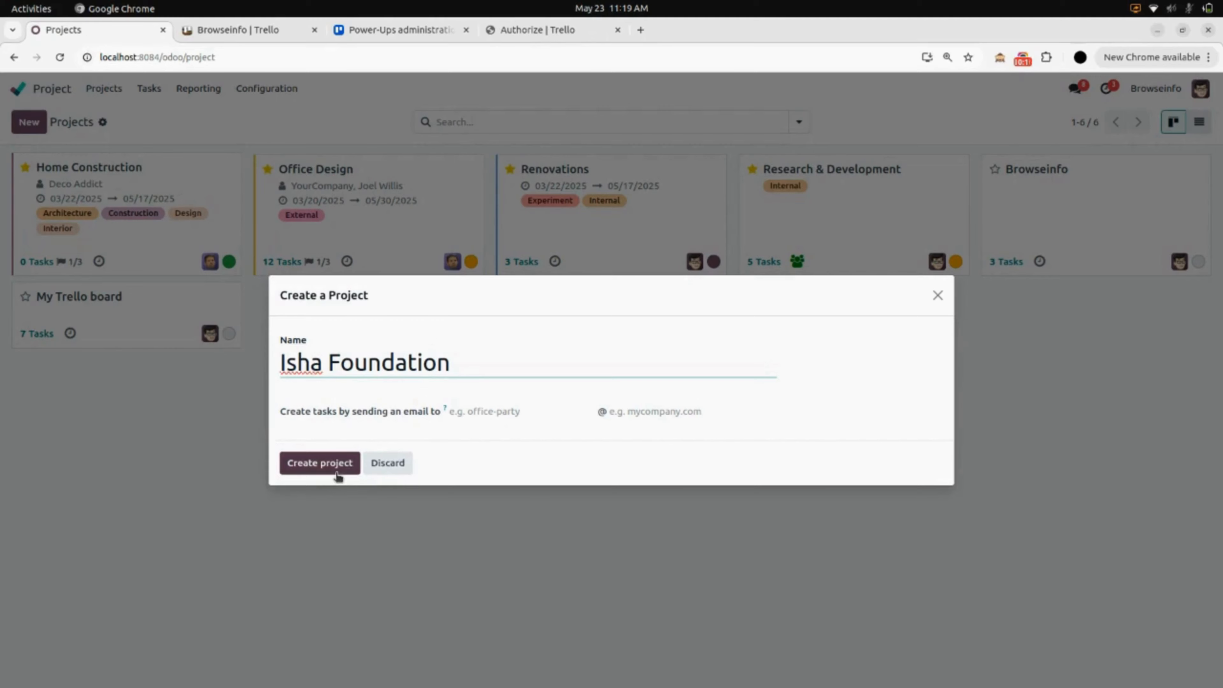
right_click(341, 462)
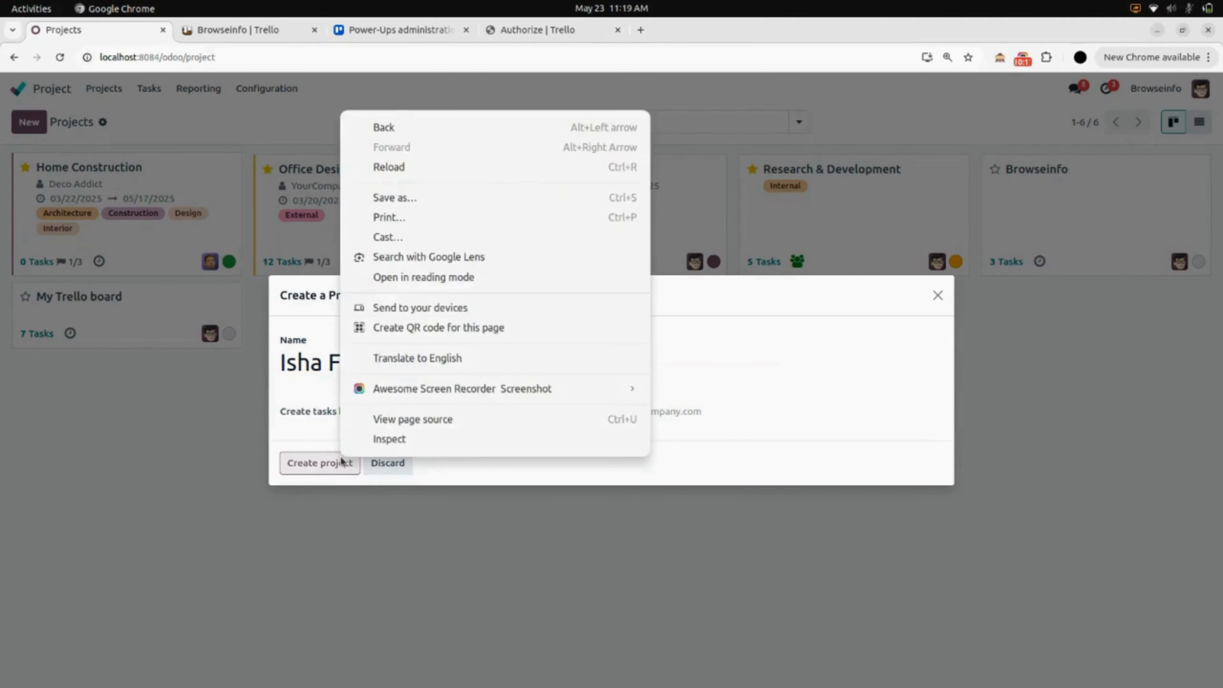
click(342, 461)
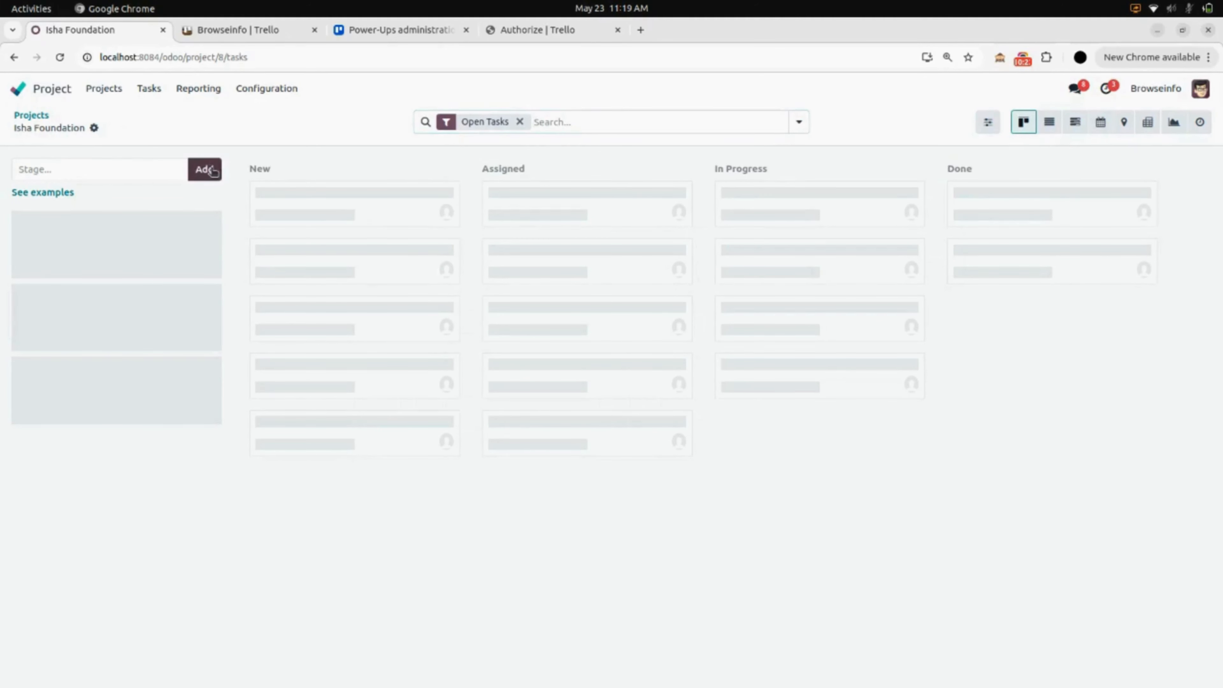
click(123, 169)
Add the stages New, Rework and issue, Testing and DOne to the Isha Foundation board.
text(New)
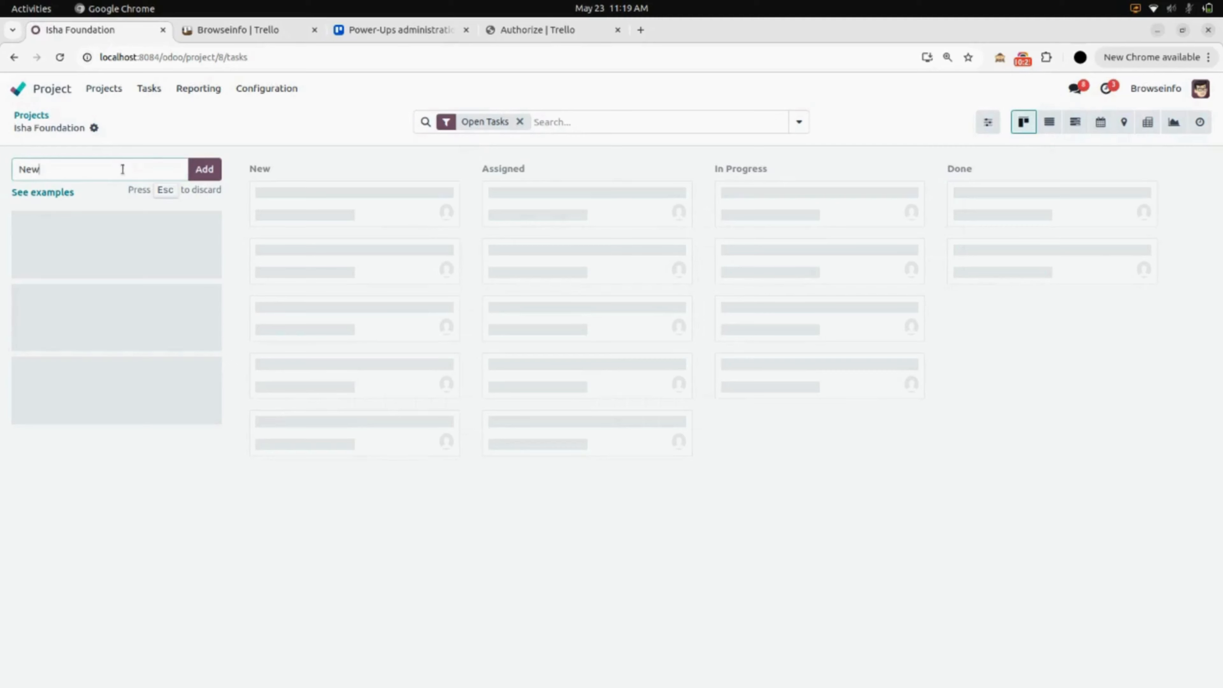
click(205, 174)
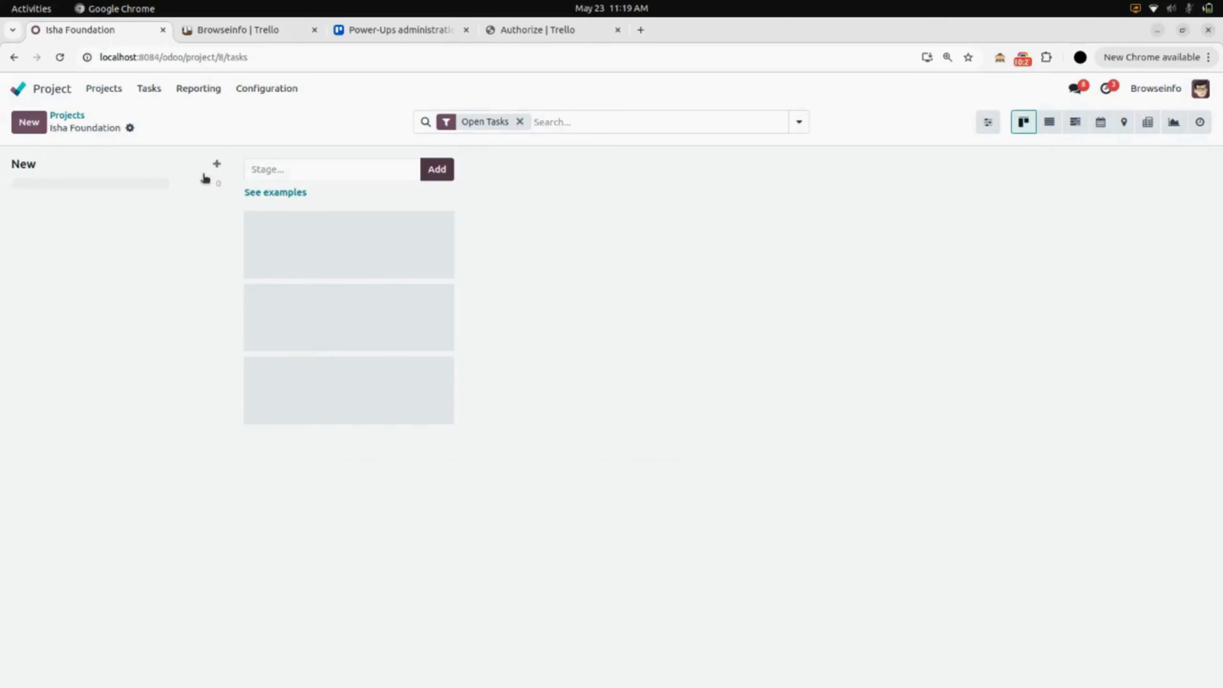
click(286, 171)
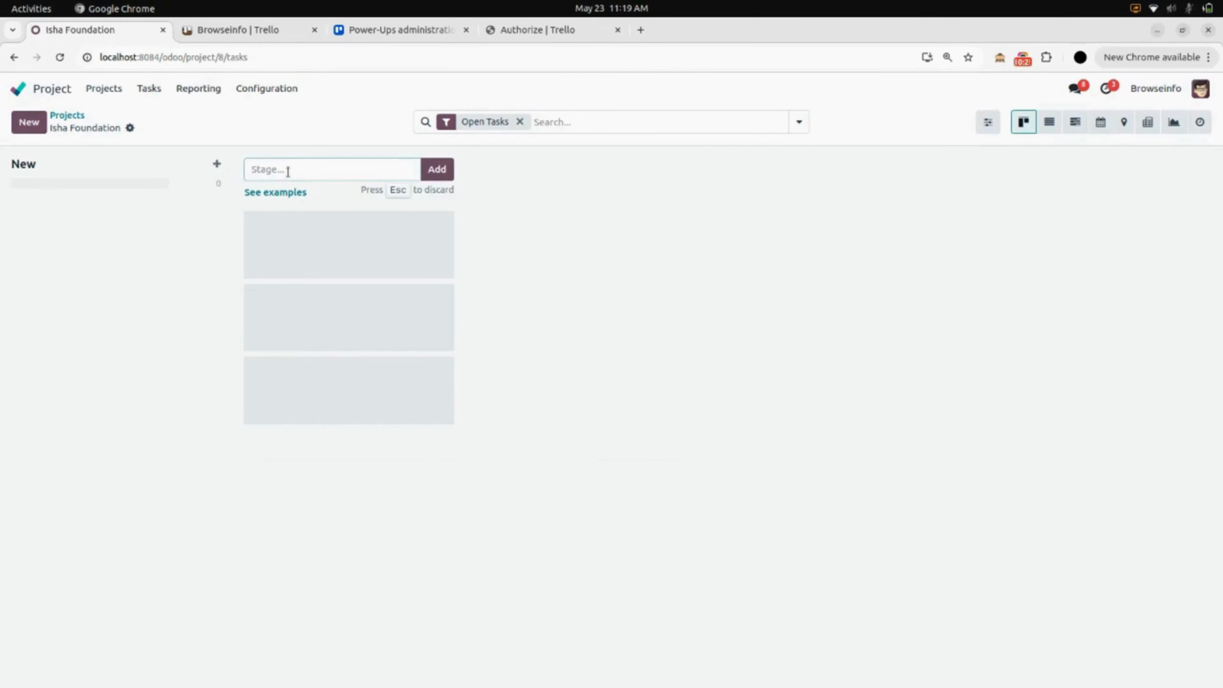
text(Rework and issue)
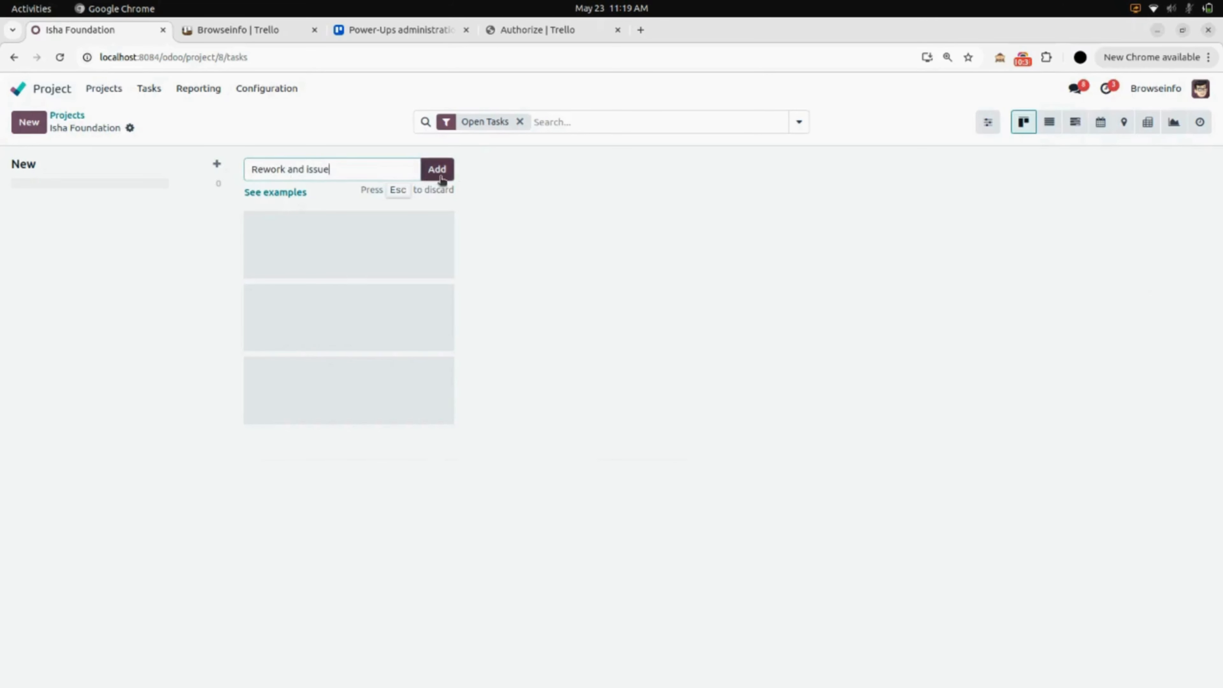
click(437, 176)
click(511, 168)
text(Testing)
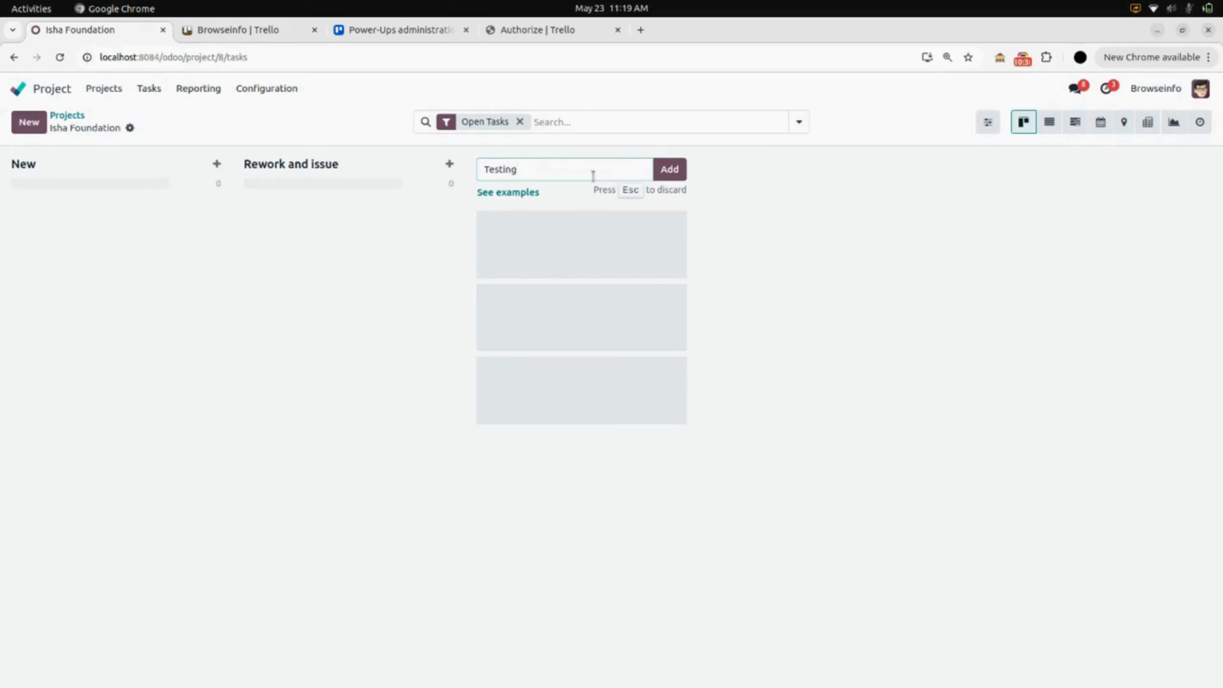
click(670, 171)
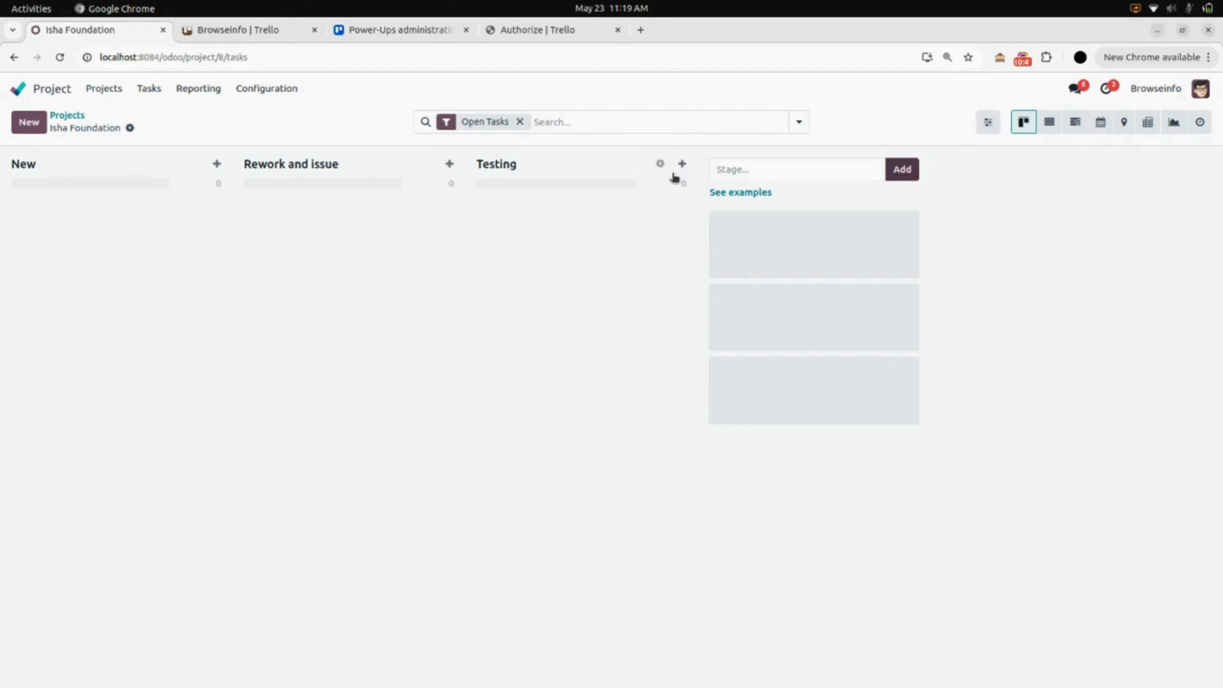
click(759, 168)
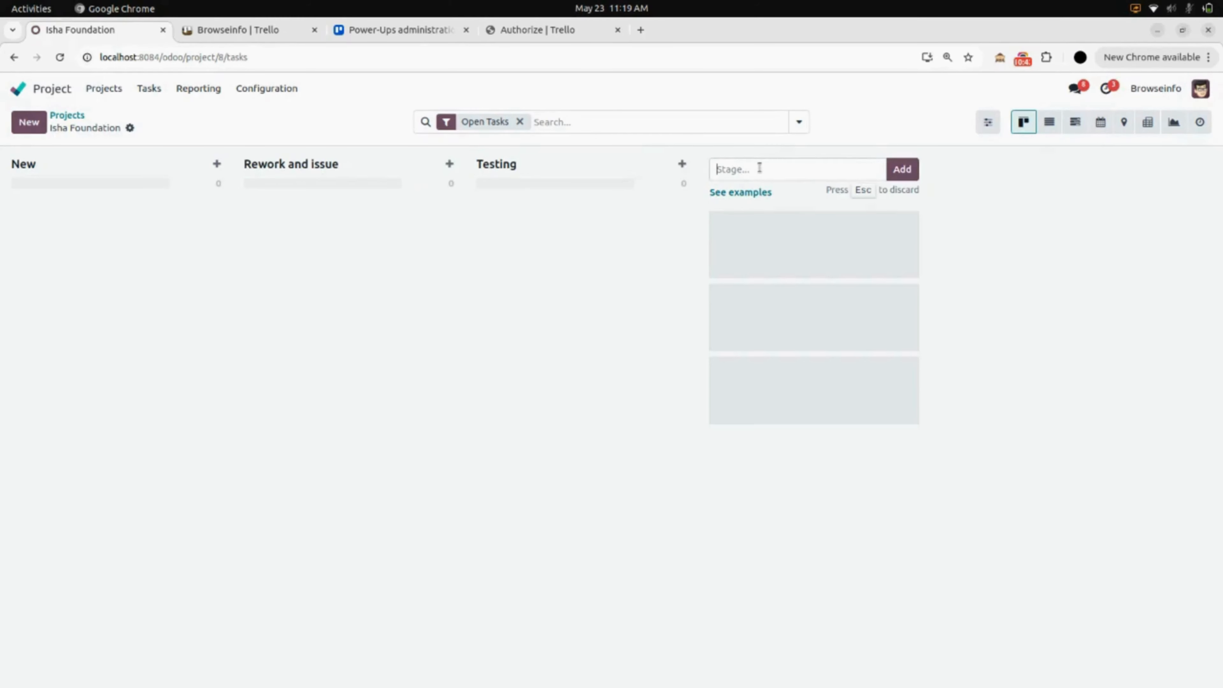
text(DOne)
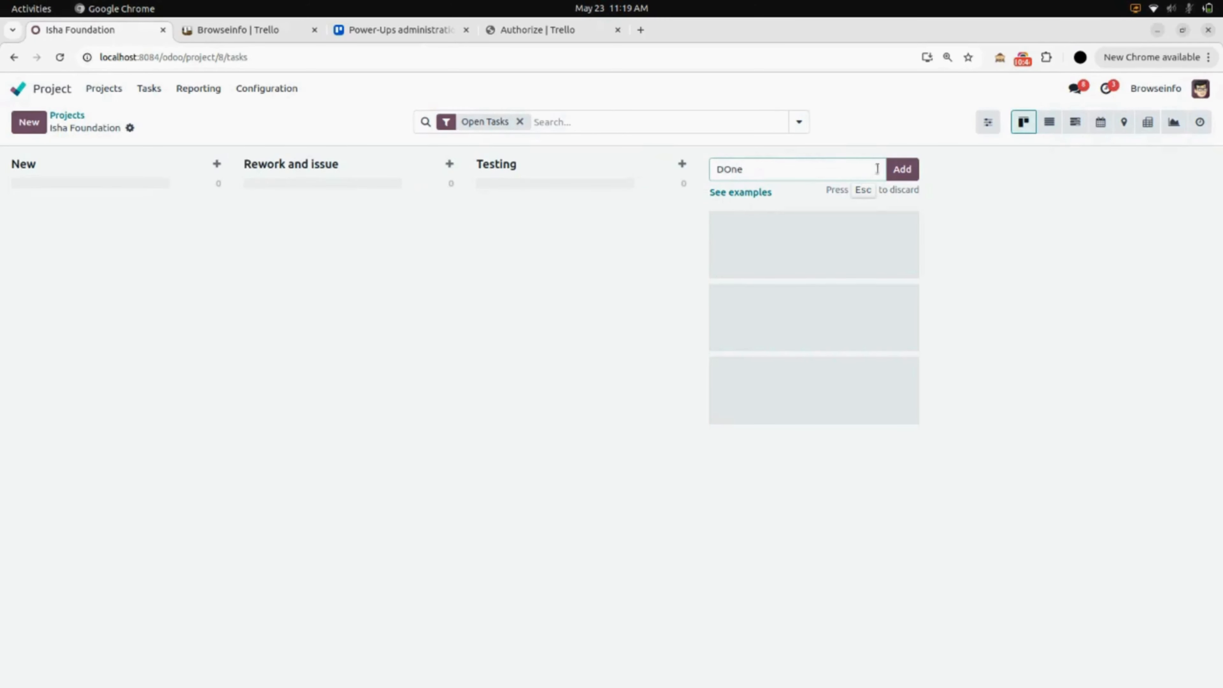
click(901, 174)
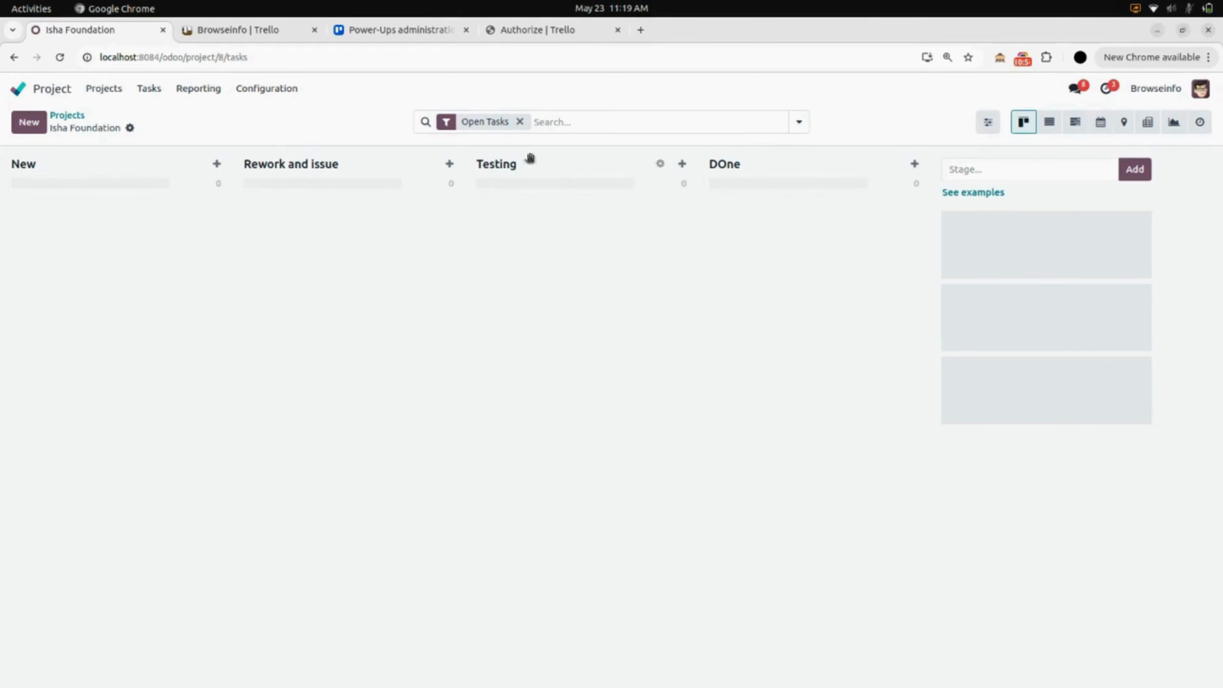
Quick-create task 'Ticket 01' in New, assigned to the admin user, and open its form.
click(216, 165)
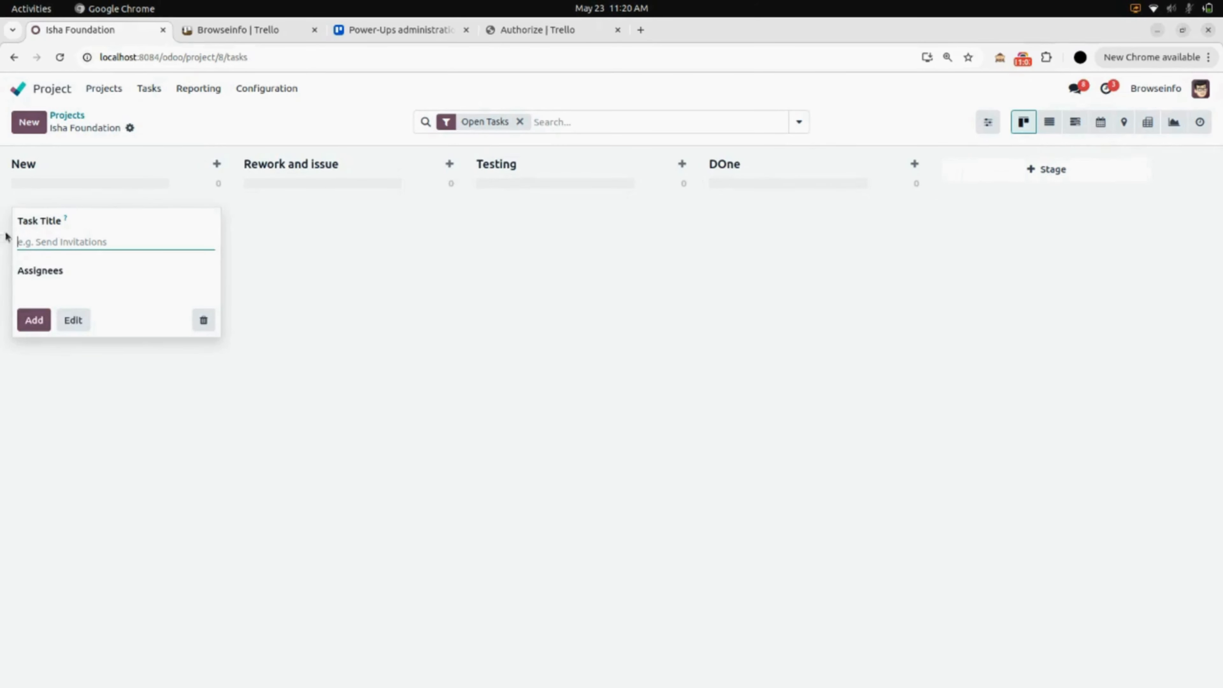
text(Ticket 01)
click(66, 290)
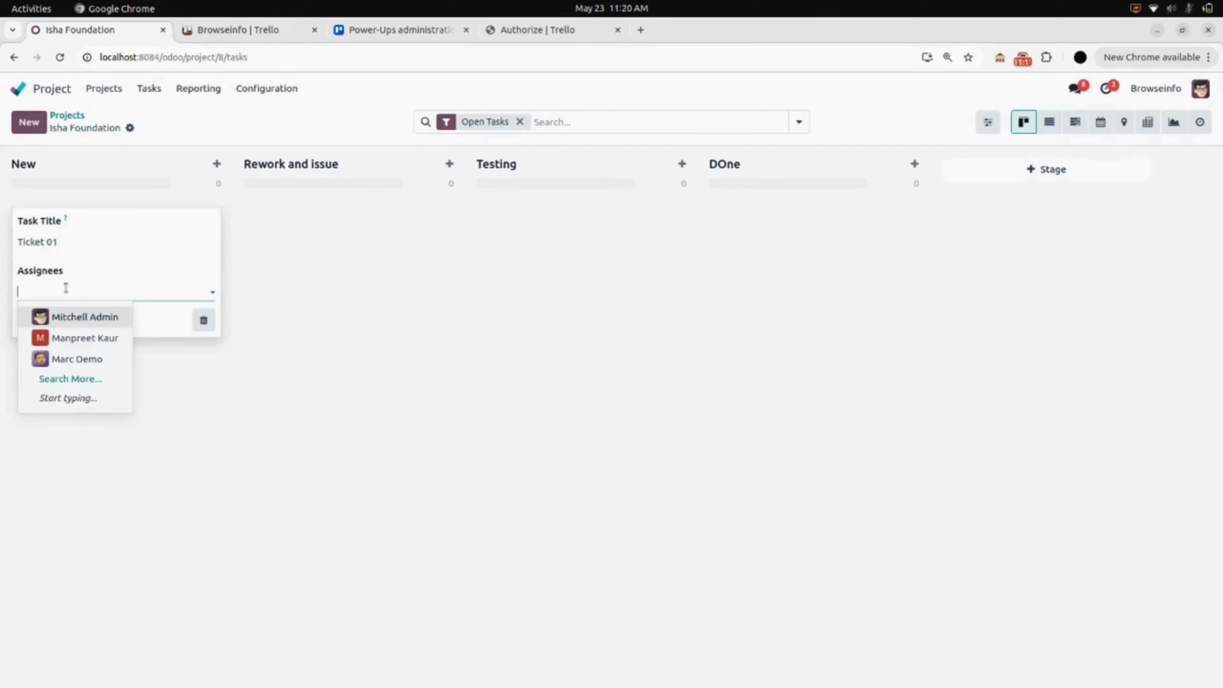
click(72, 318)
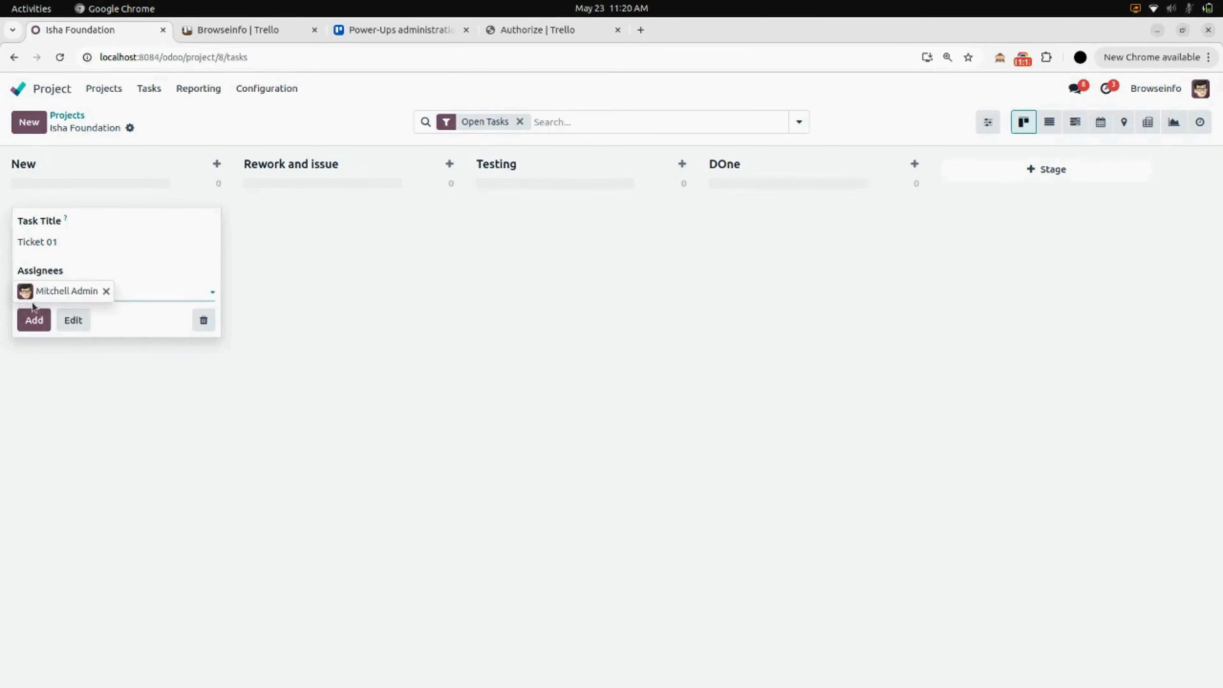
right_click(34, 327)
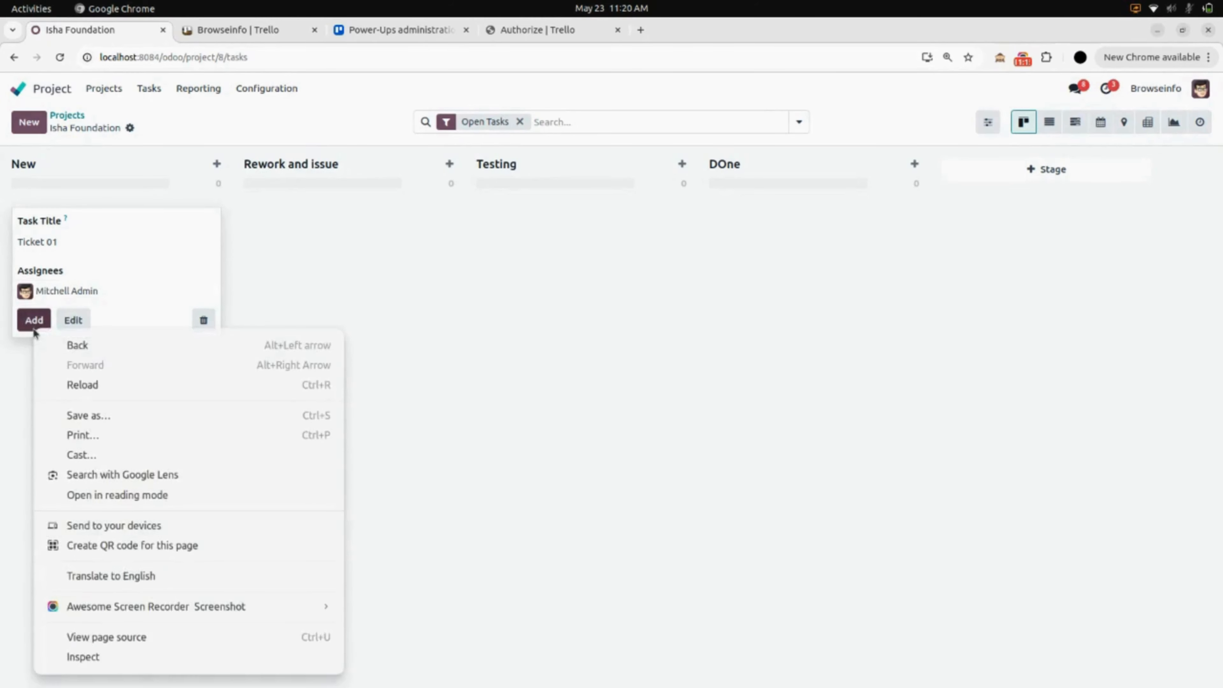
click(34, 328)
click(33, 328)
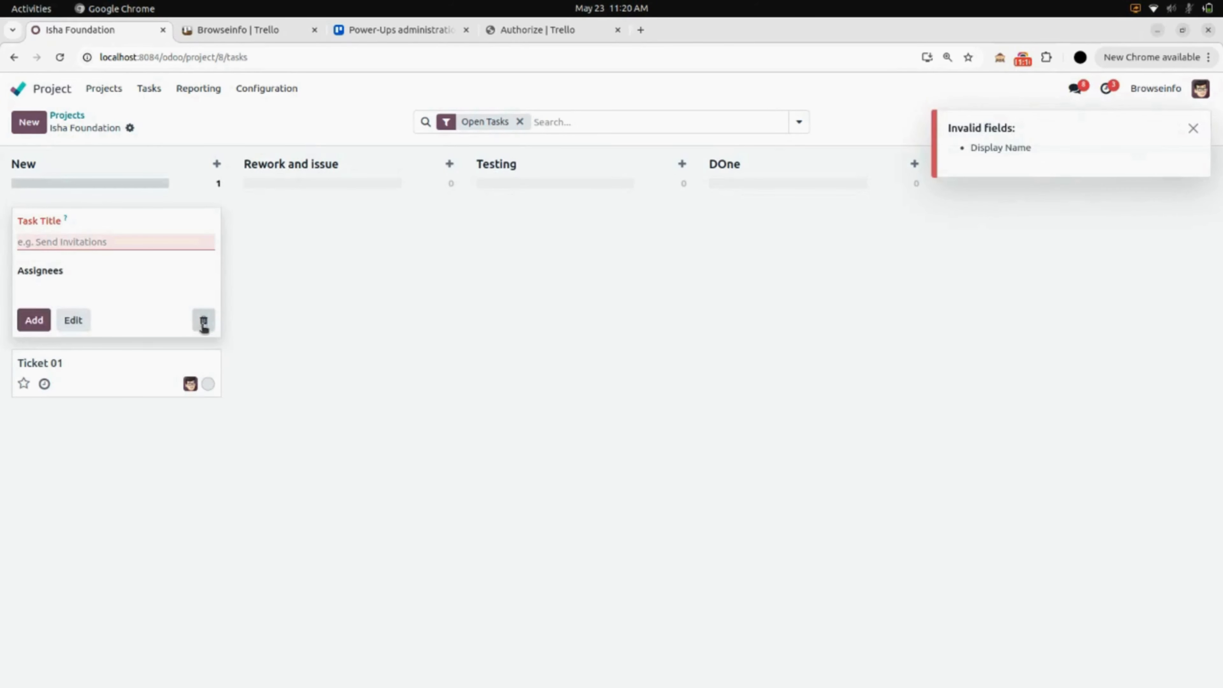
click(211, 327)
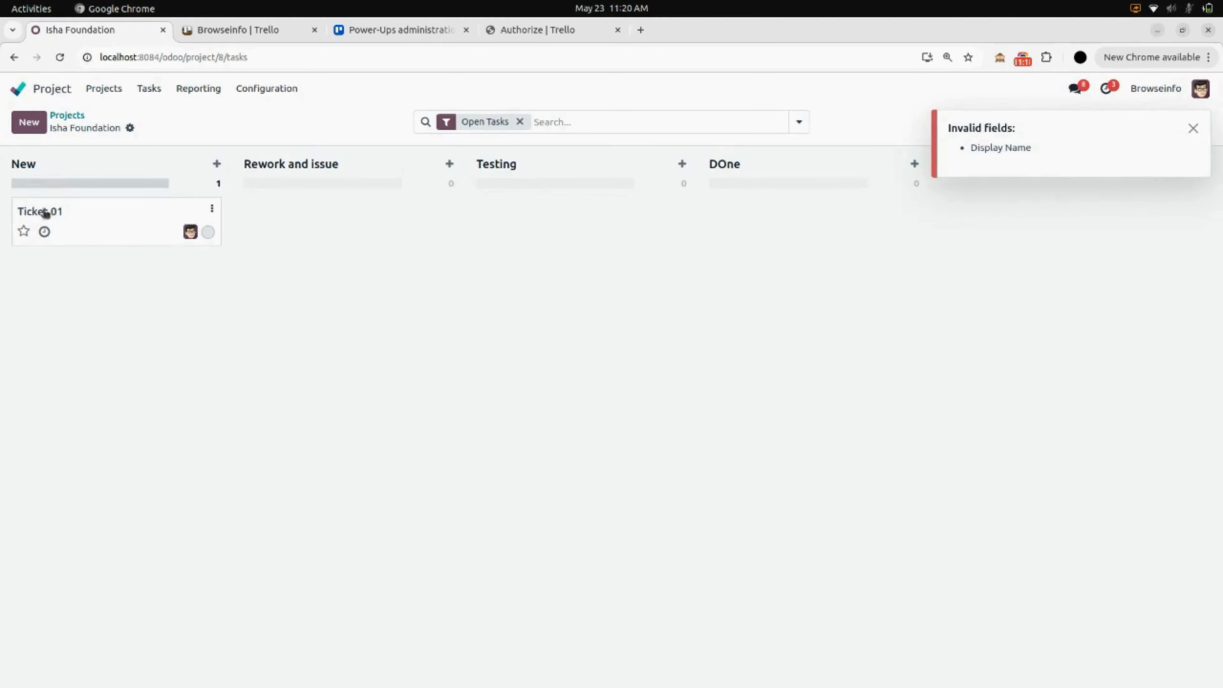
click(92, 224)
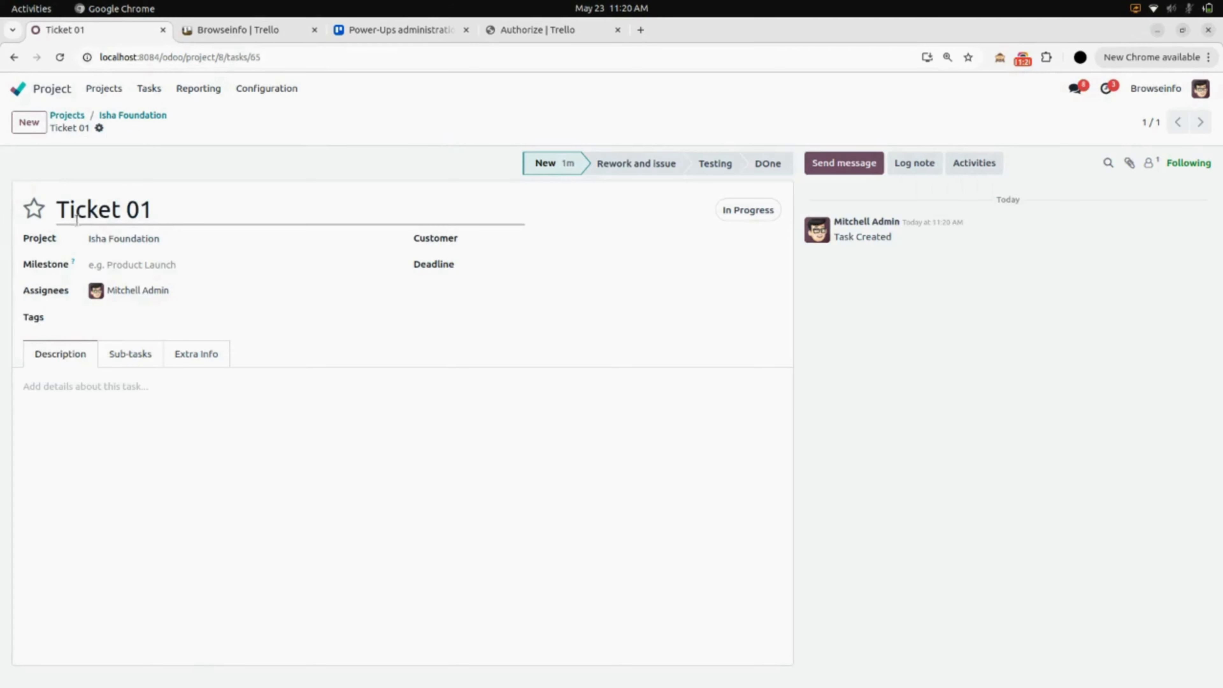
Give Ticket 01 the description 'Start This Ticket asap' and a 05/31/2025 deadline.
click(133, 390)
text(Start This Ticket asap)
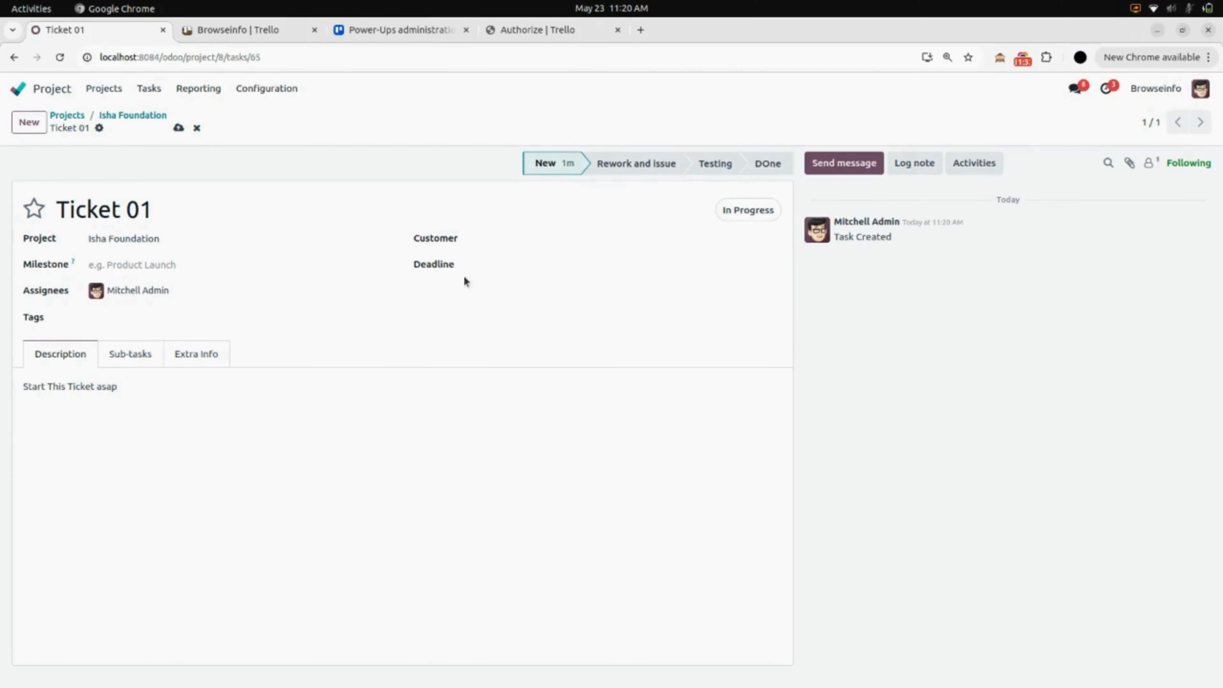
click(542, 270)
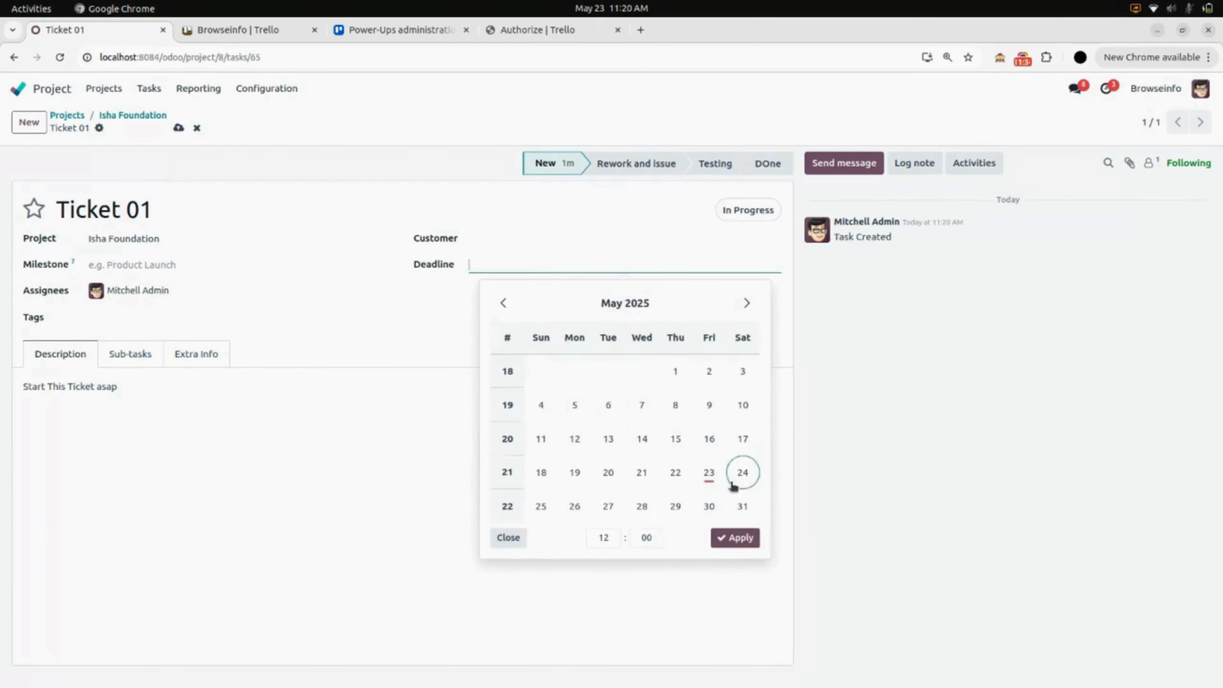
click(743, 505)
click(735, 538)
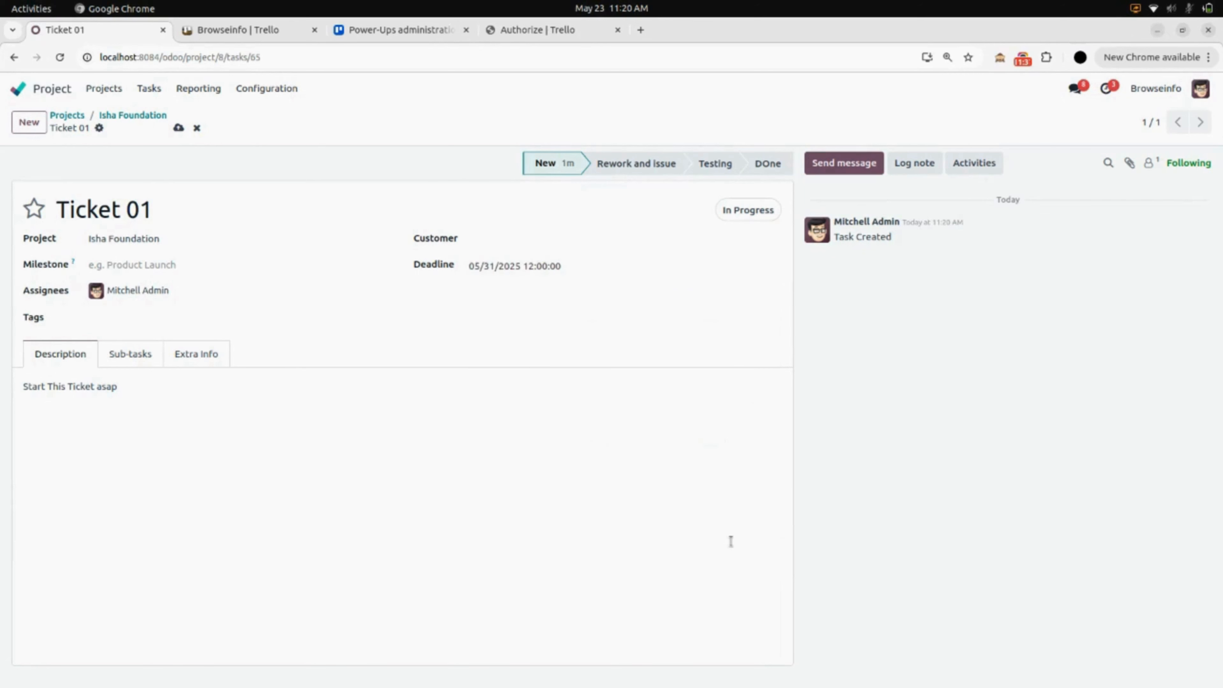
Tag Ticket 01 as Design and save the task.
click(138, 312)
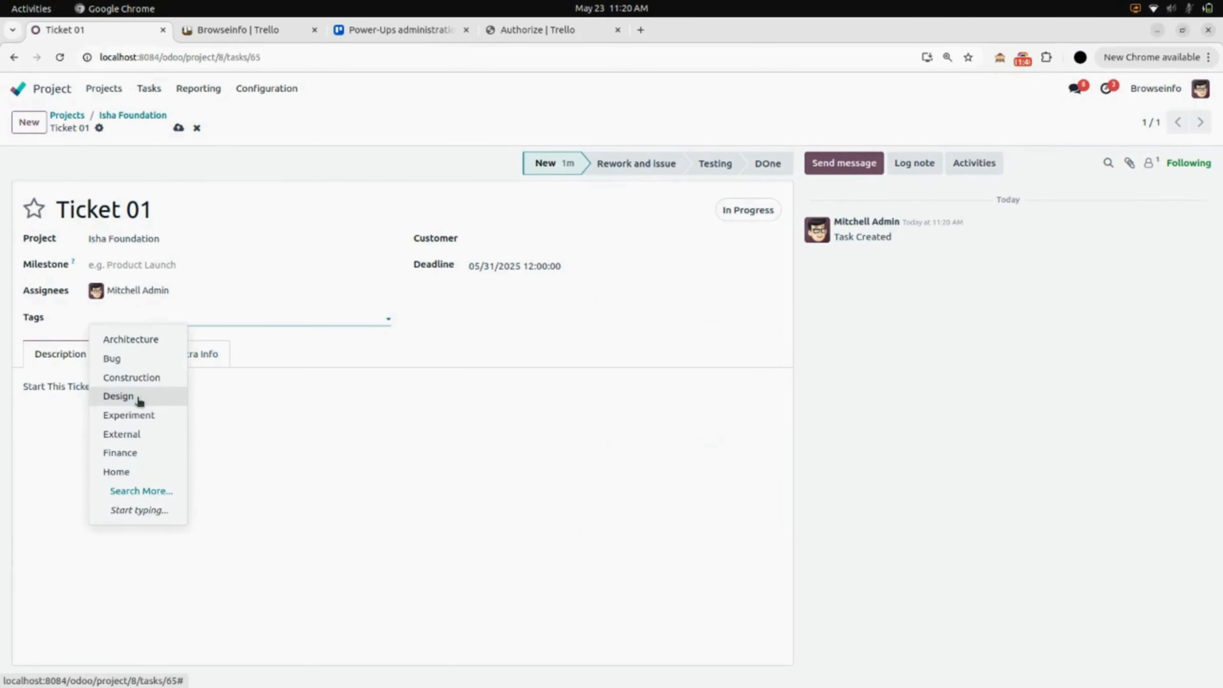
click(139, 398)
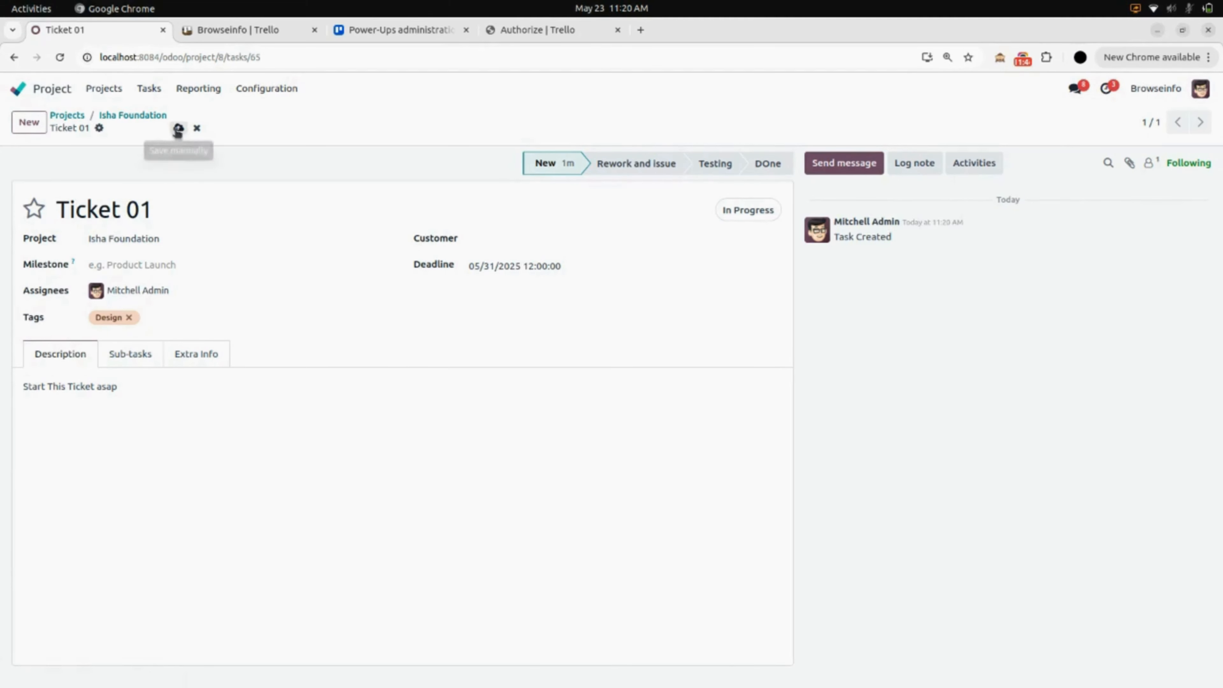
click(178, 127)
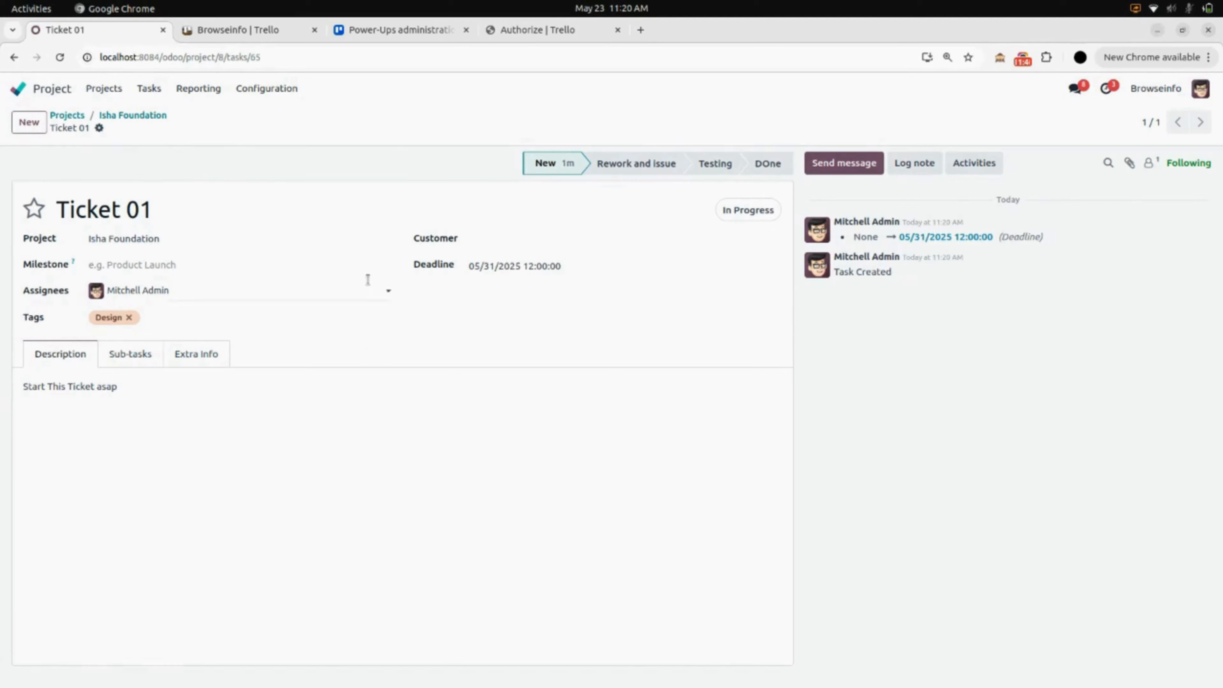
click(146, 117)
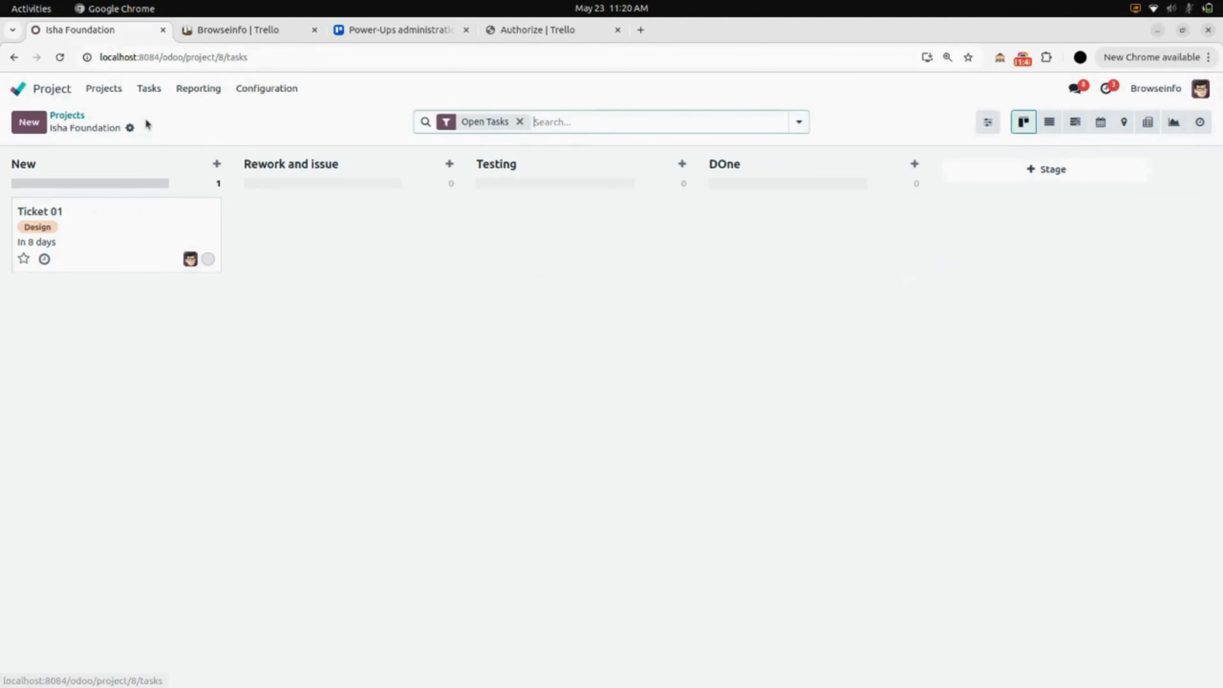
Select Isha Foundation in the projects list view and bring up its Actions menu.
click(72, 121)
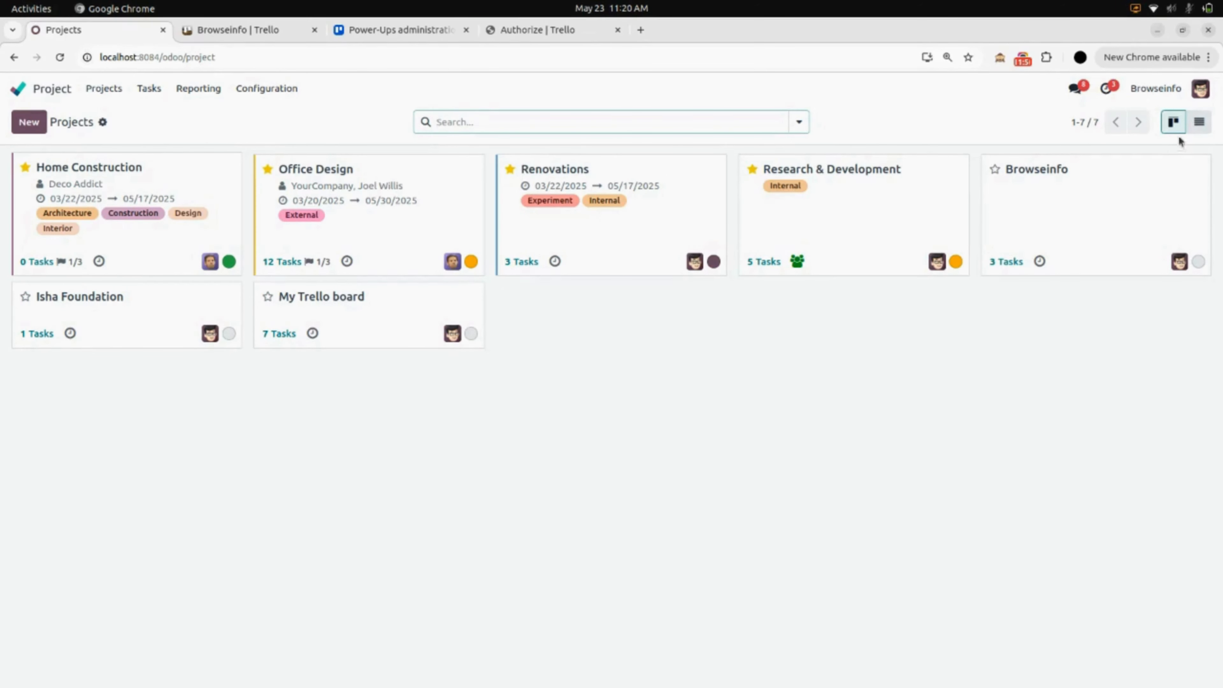
click(1198, 123)
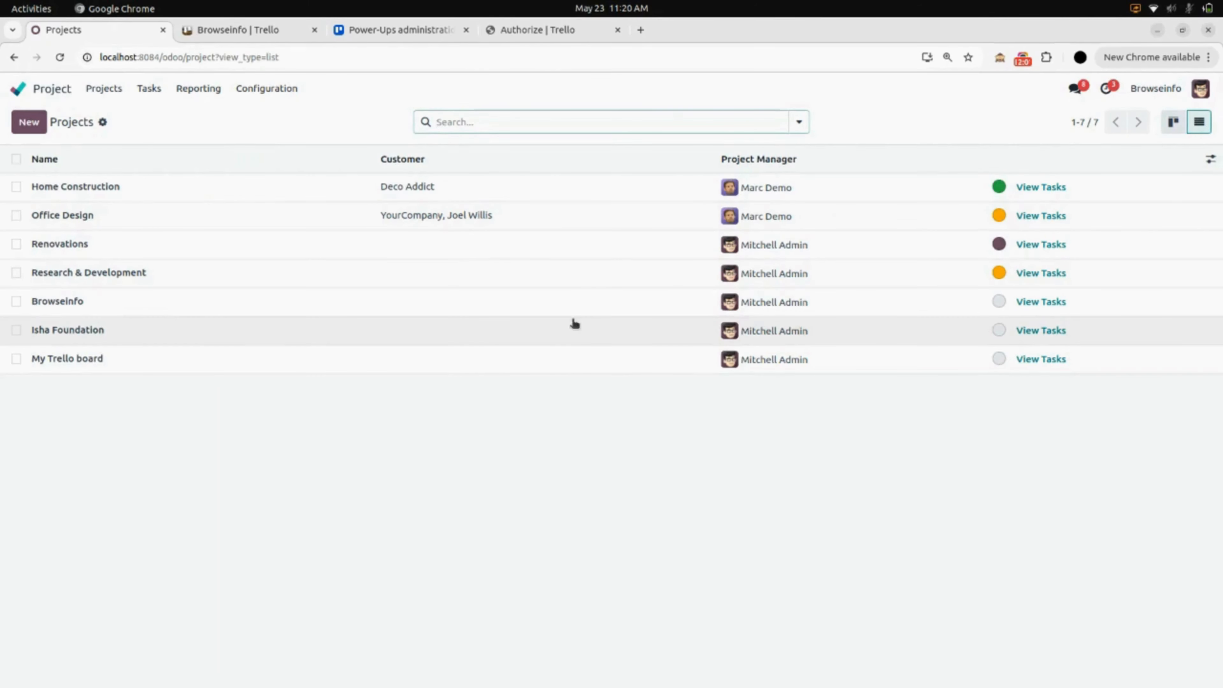
click(16, 330)
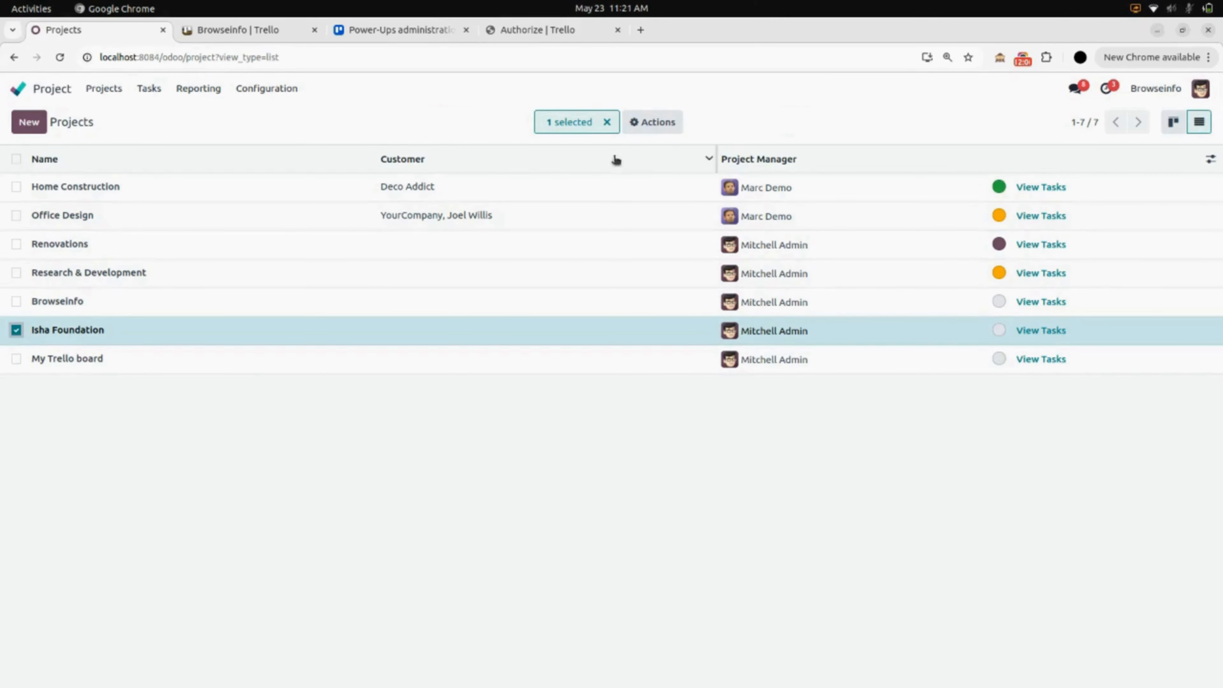
click(654, 125)
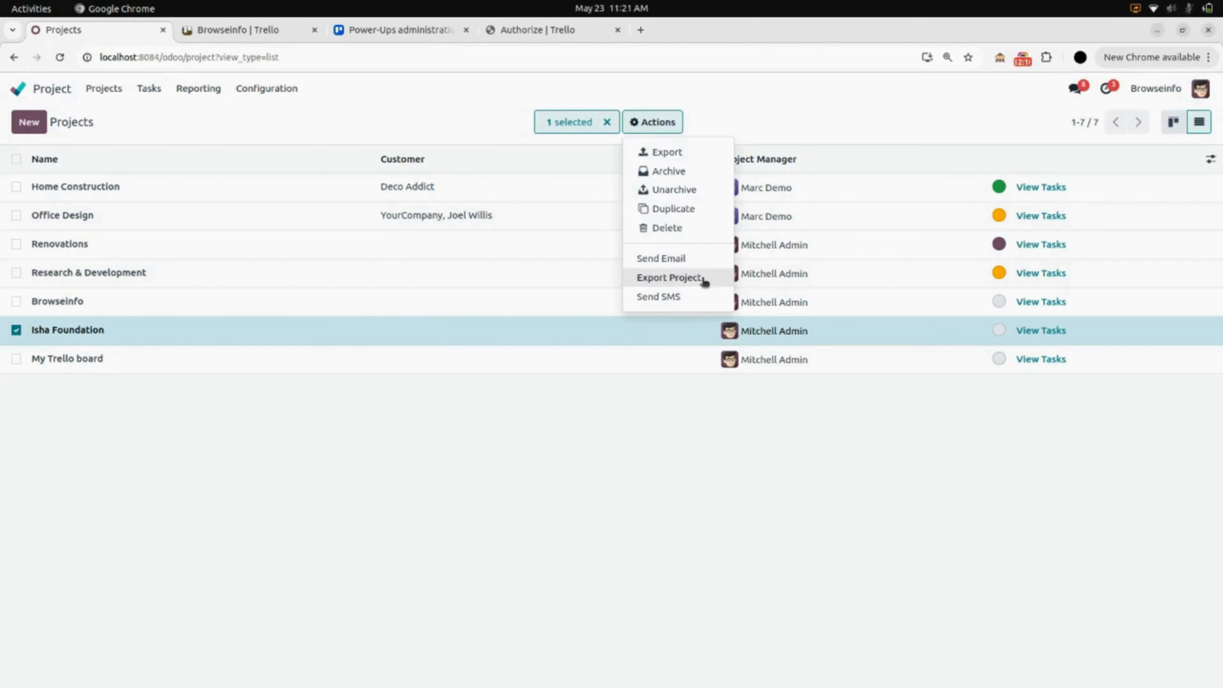
Export the Isha Foundation project and its task to Trello via the Browseinfo connector, then reload Trello.
click(673, 278)
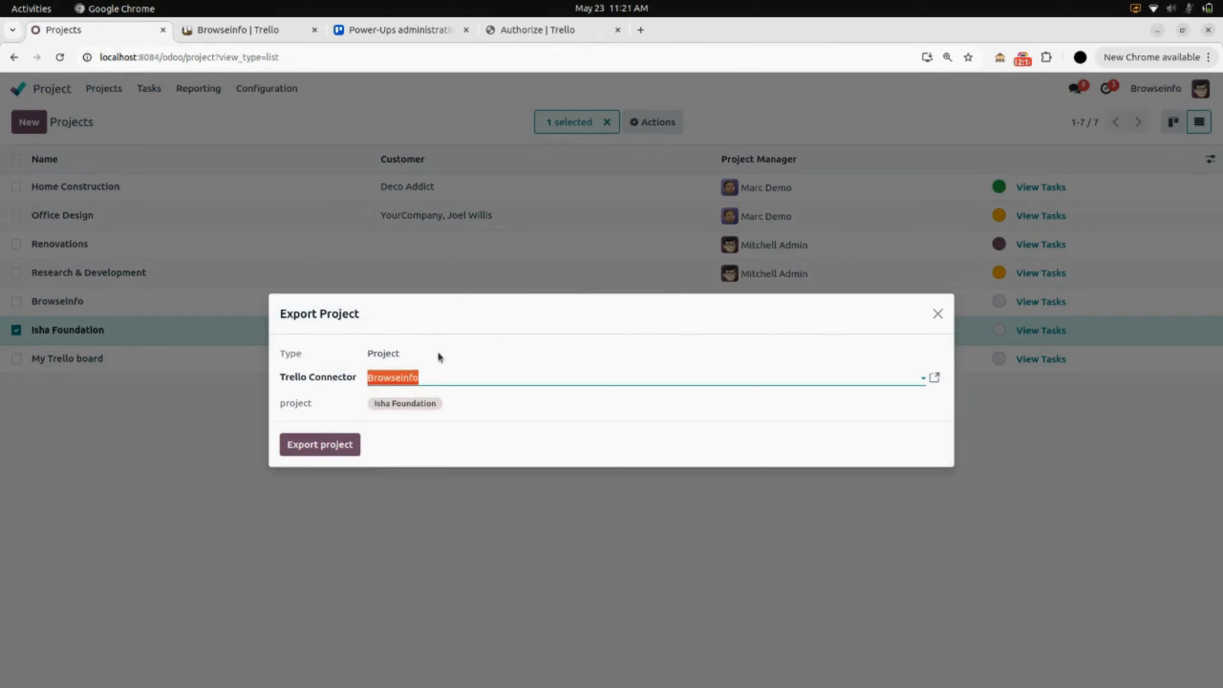
click(444, 379)
click(337, 394)
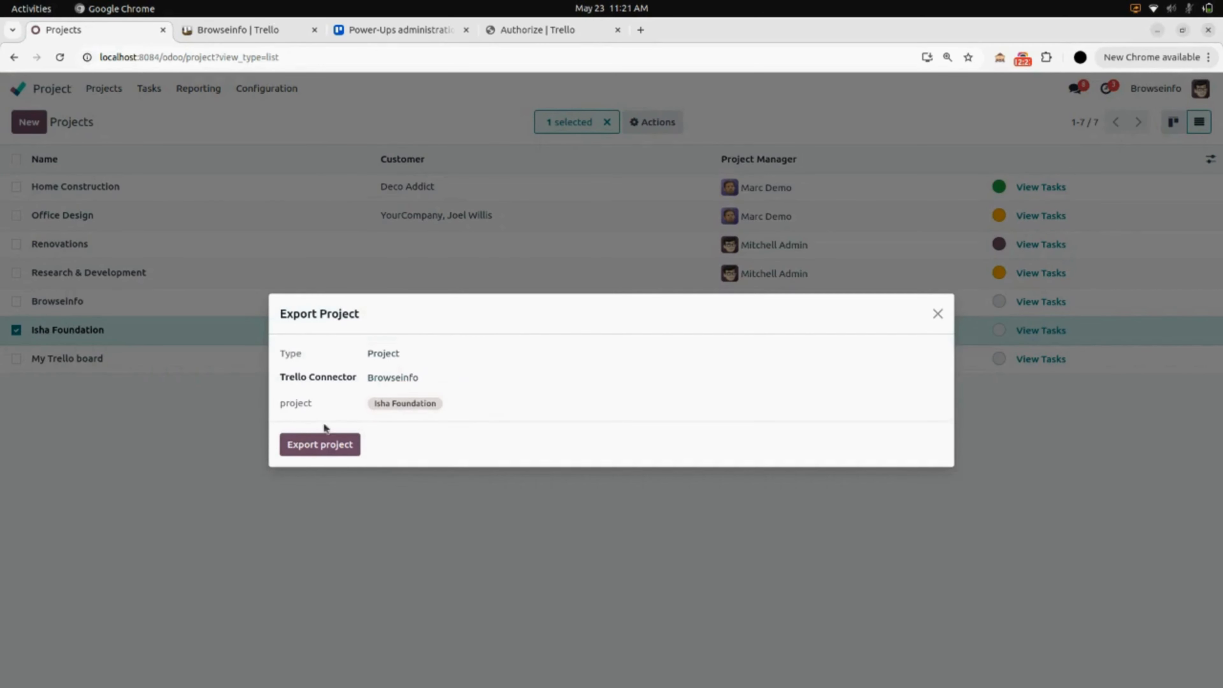
click(319, 445)
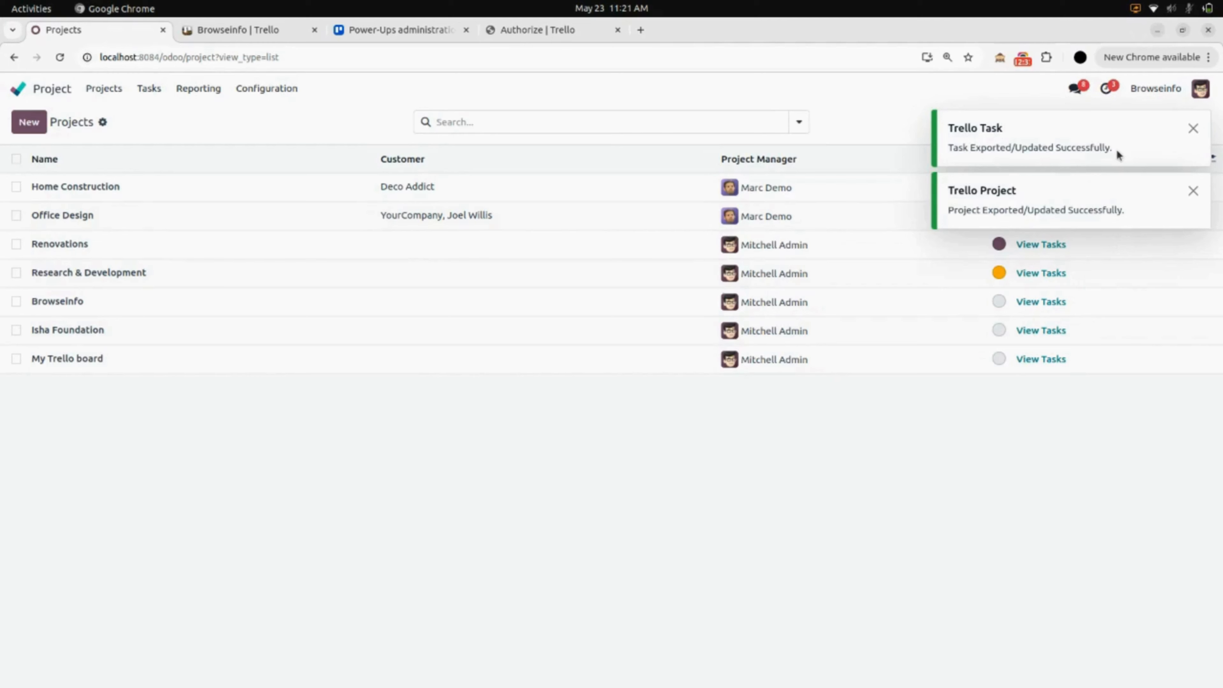
click(270, 28)
key(F5)
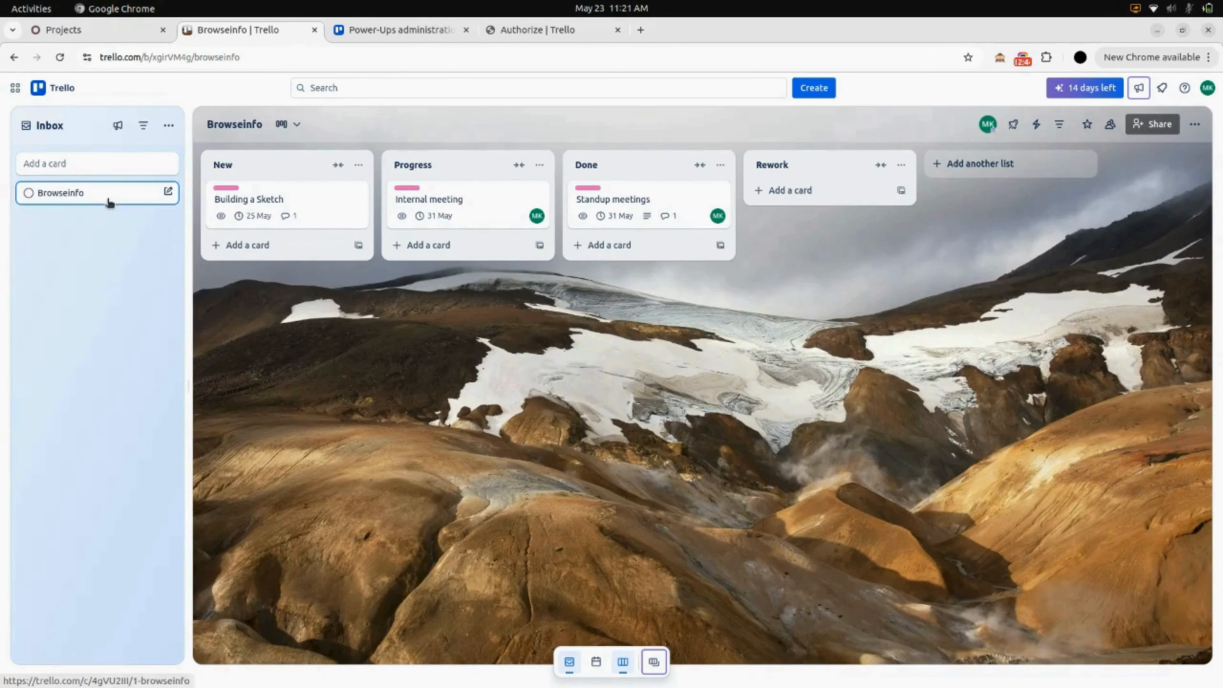
Open and close the Browseinfo inbox card, then go back to Trello's Boards overview.
click(110, 201)
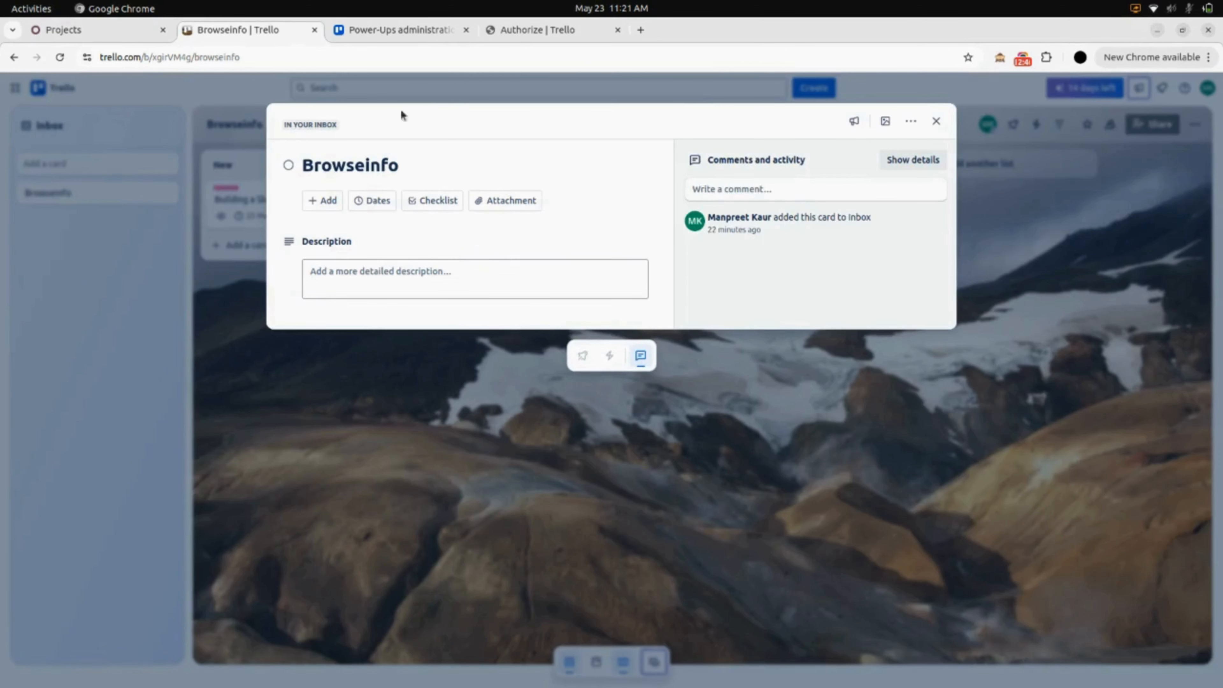
click(936, 121)
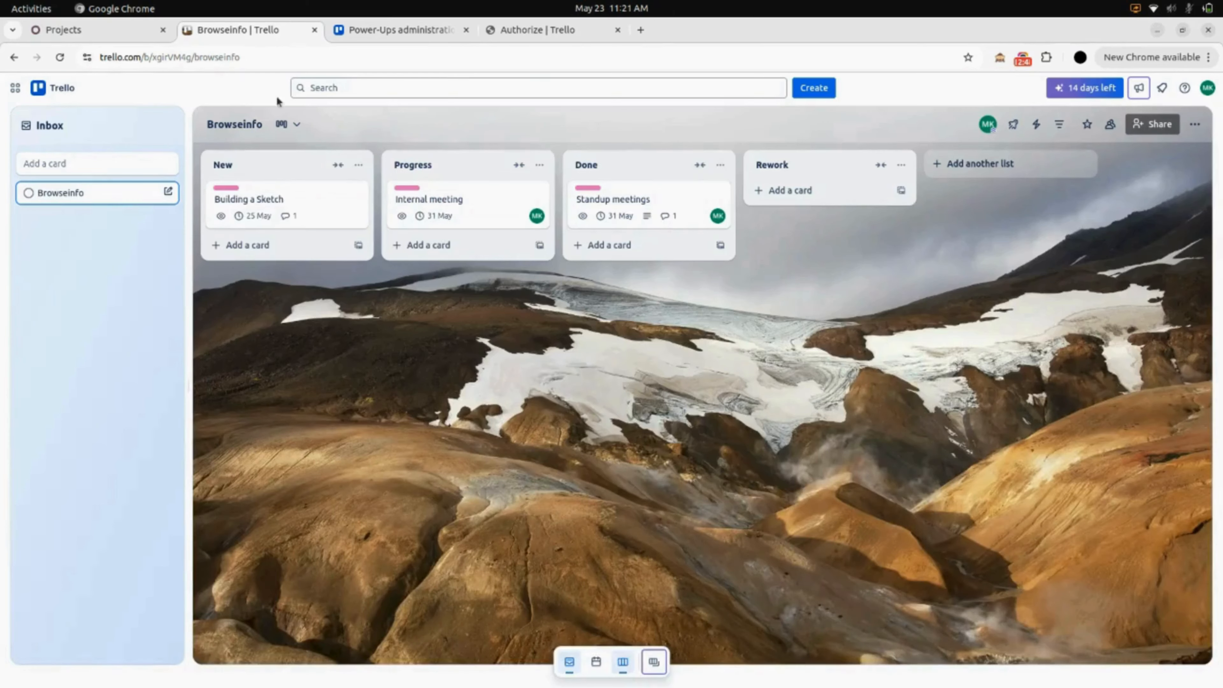
click(14, 57)
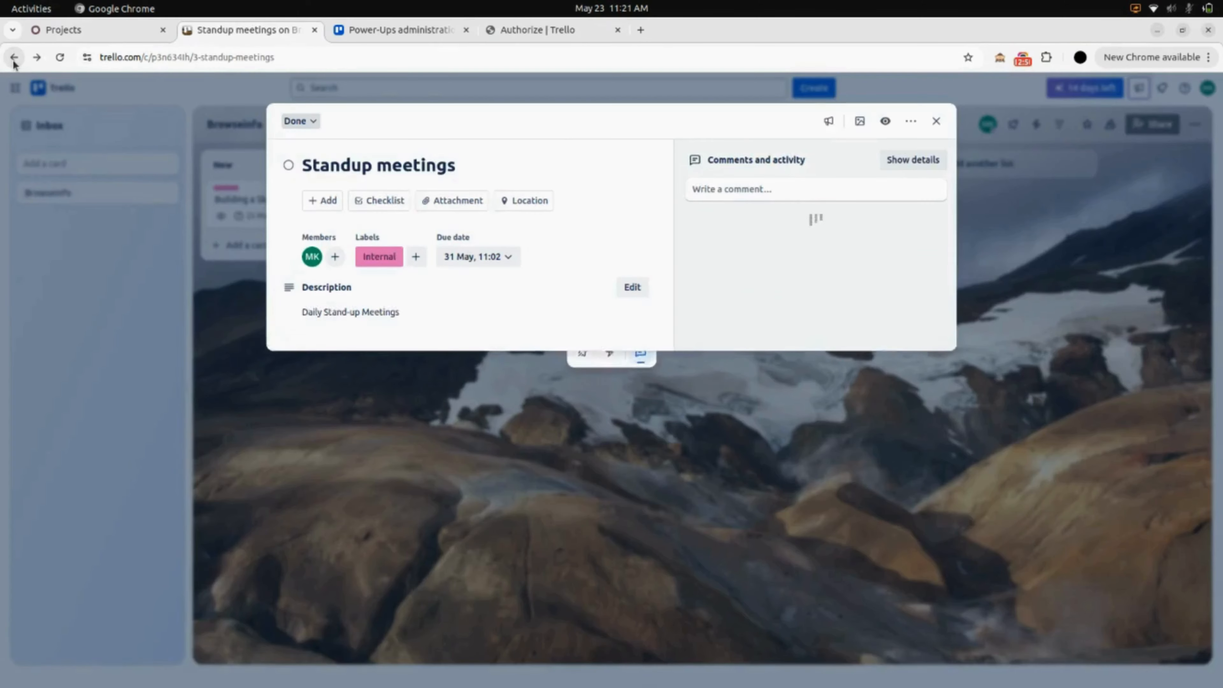
click(14, 58)
click(14, 57)
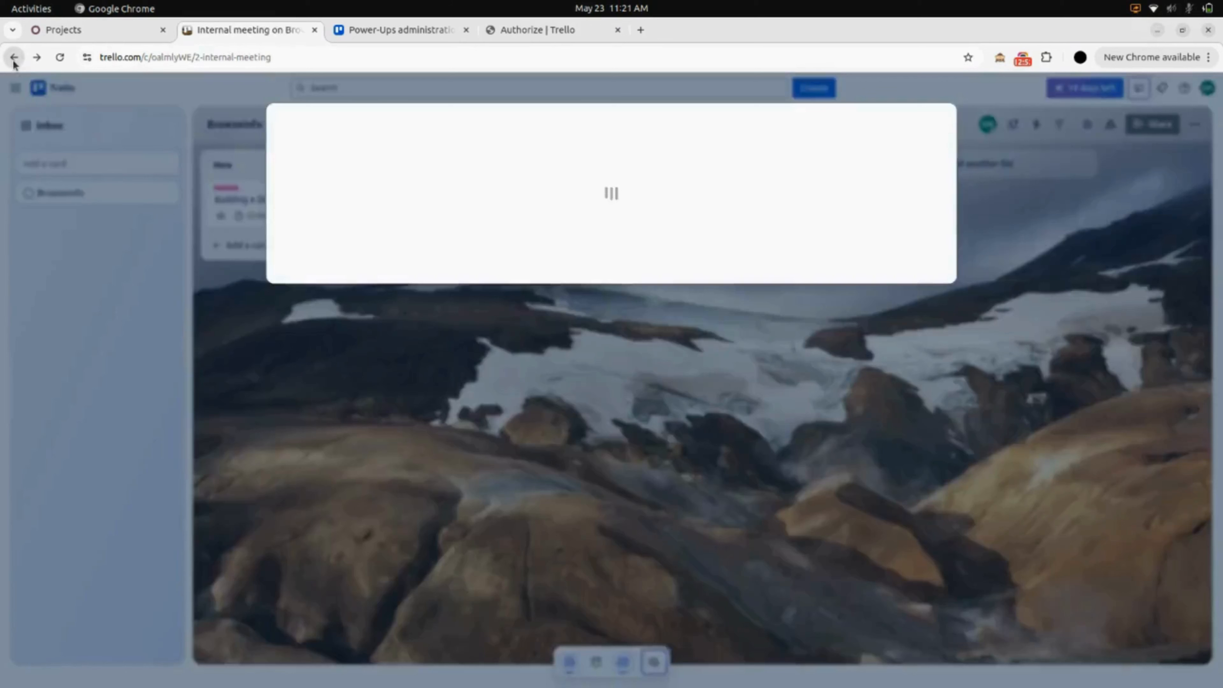
click(14, 58)
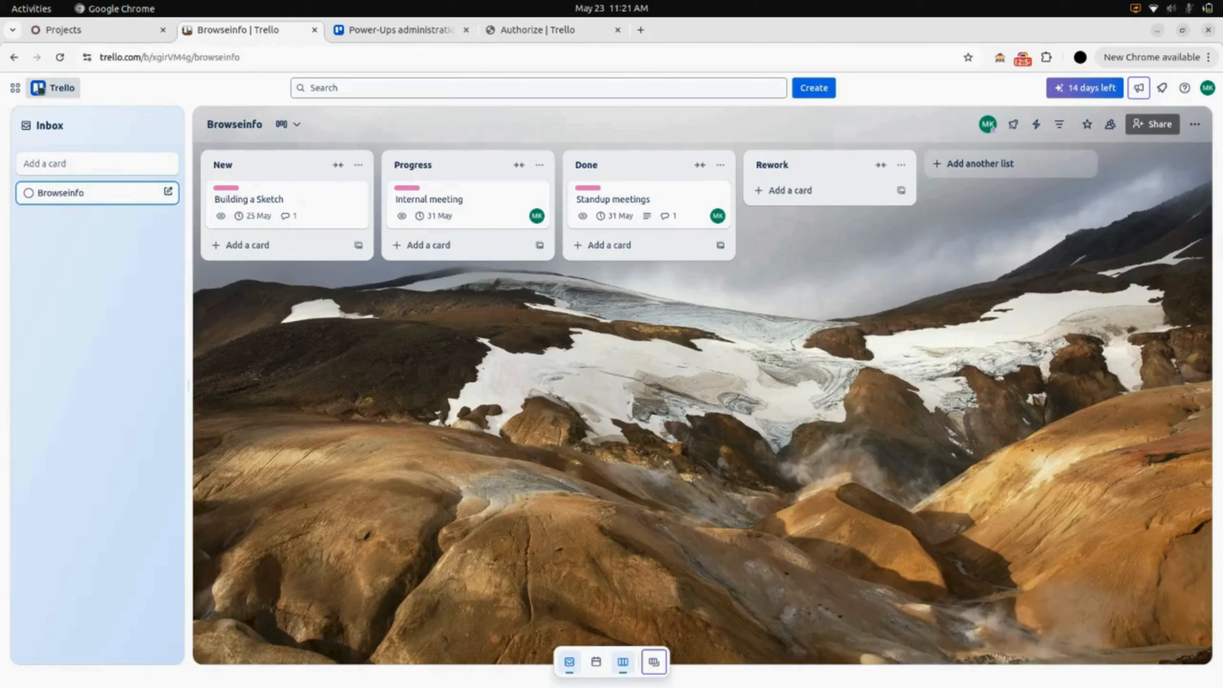
click(57, 94)
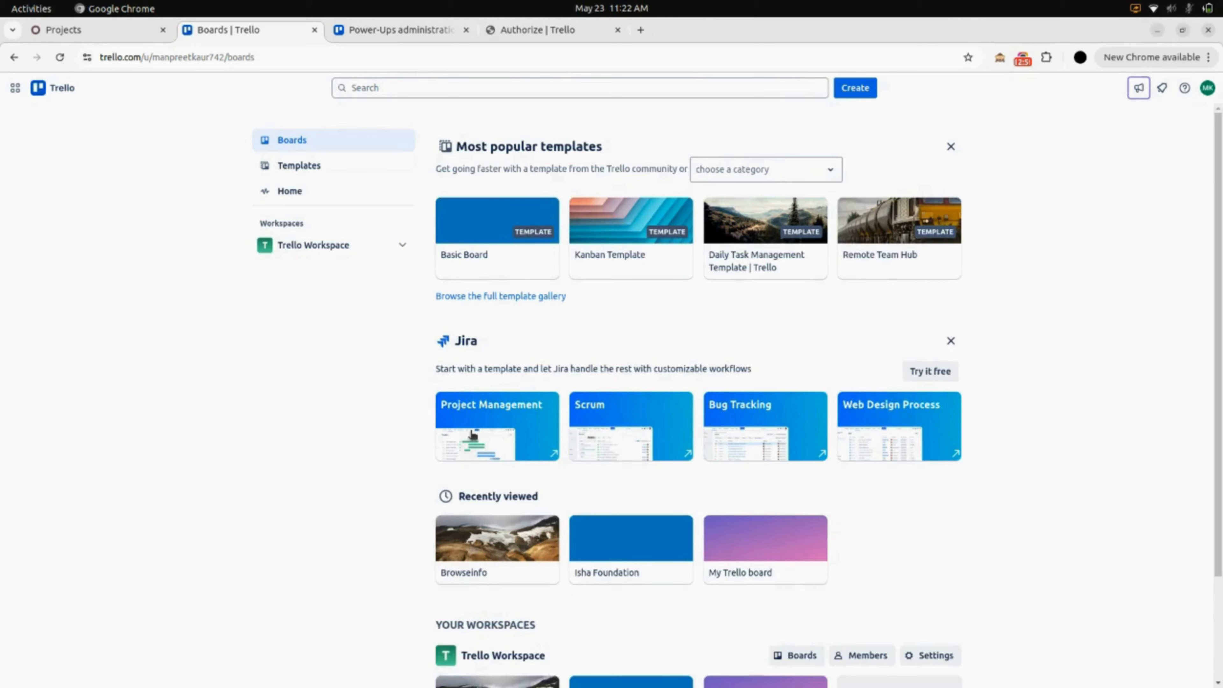
Open the Isha Foundation Trello board and scroll across its exported stage lists.
scroll(472, 433, down, 3)
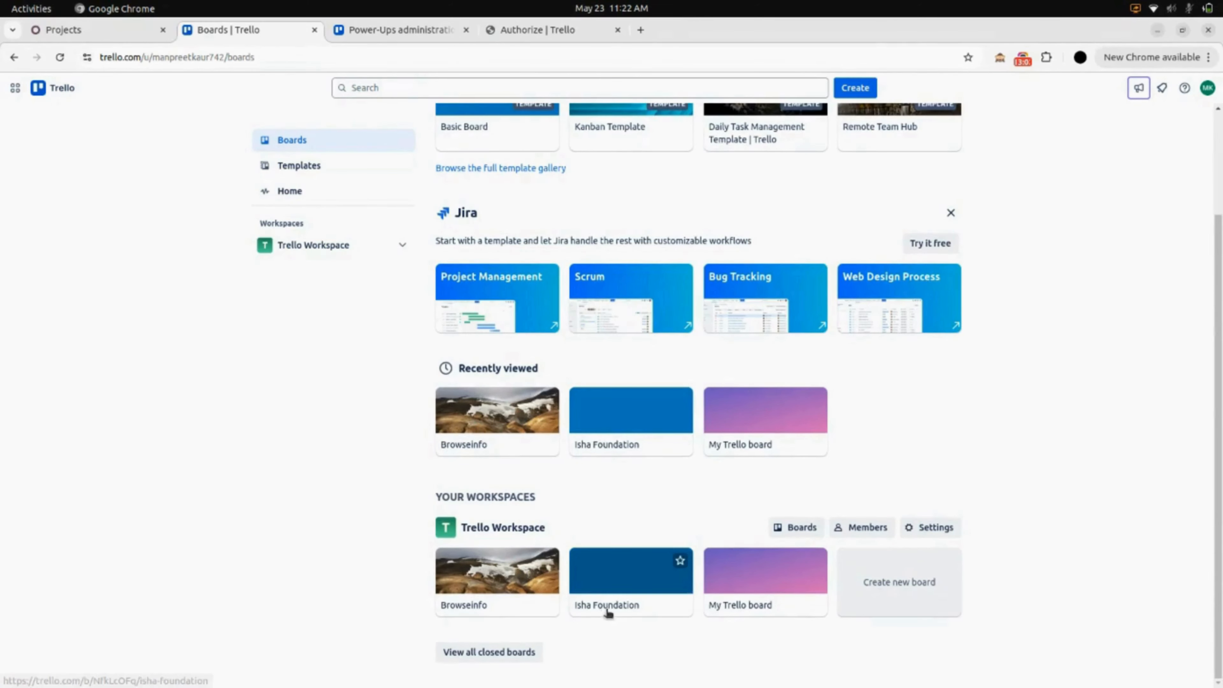
click(636, 607)
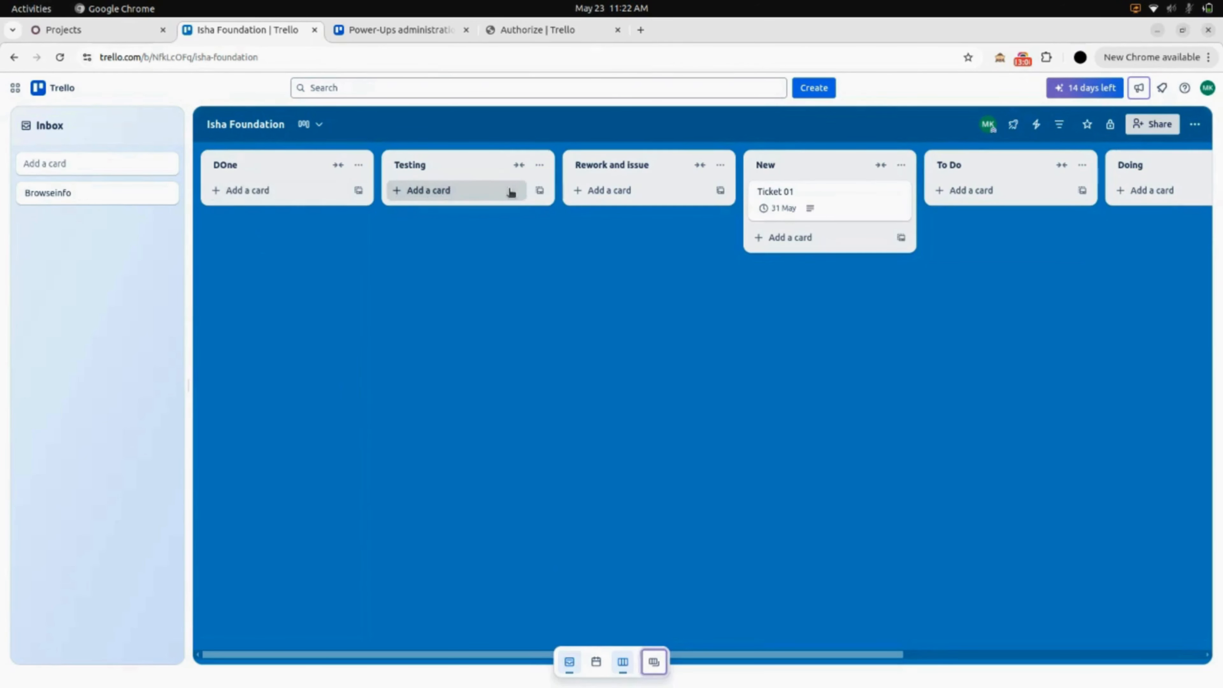
scroll(777, 202, right, 9)
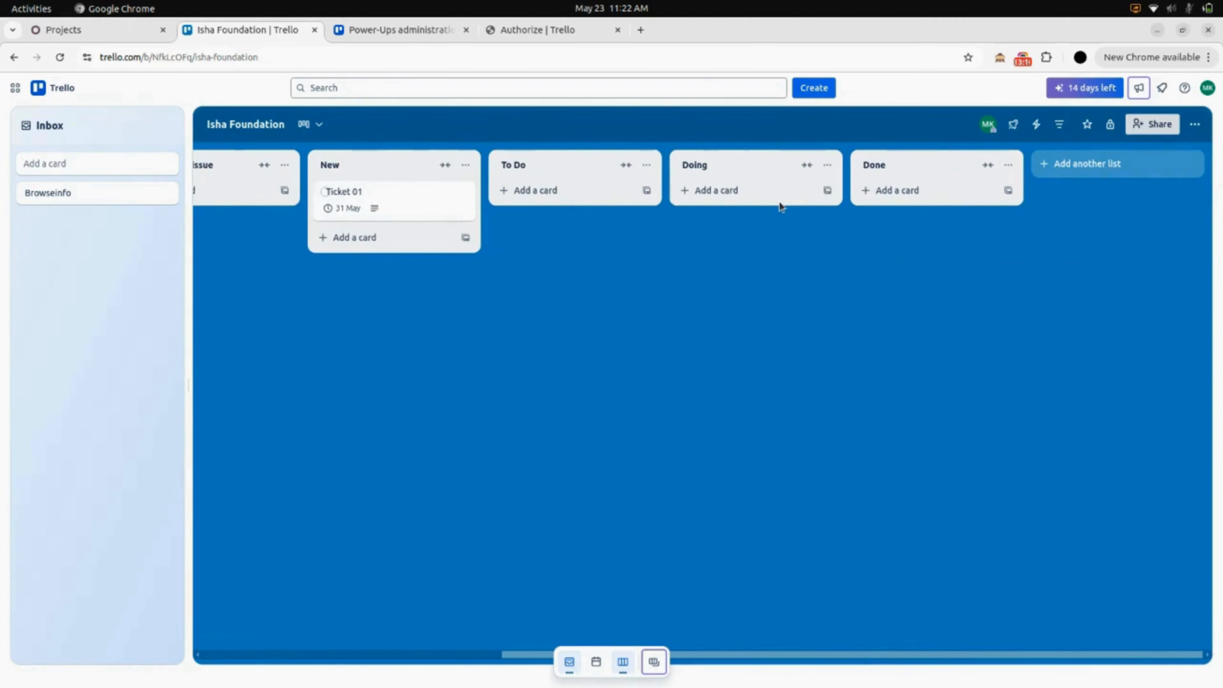
scroll(780, 206, left, 9)
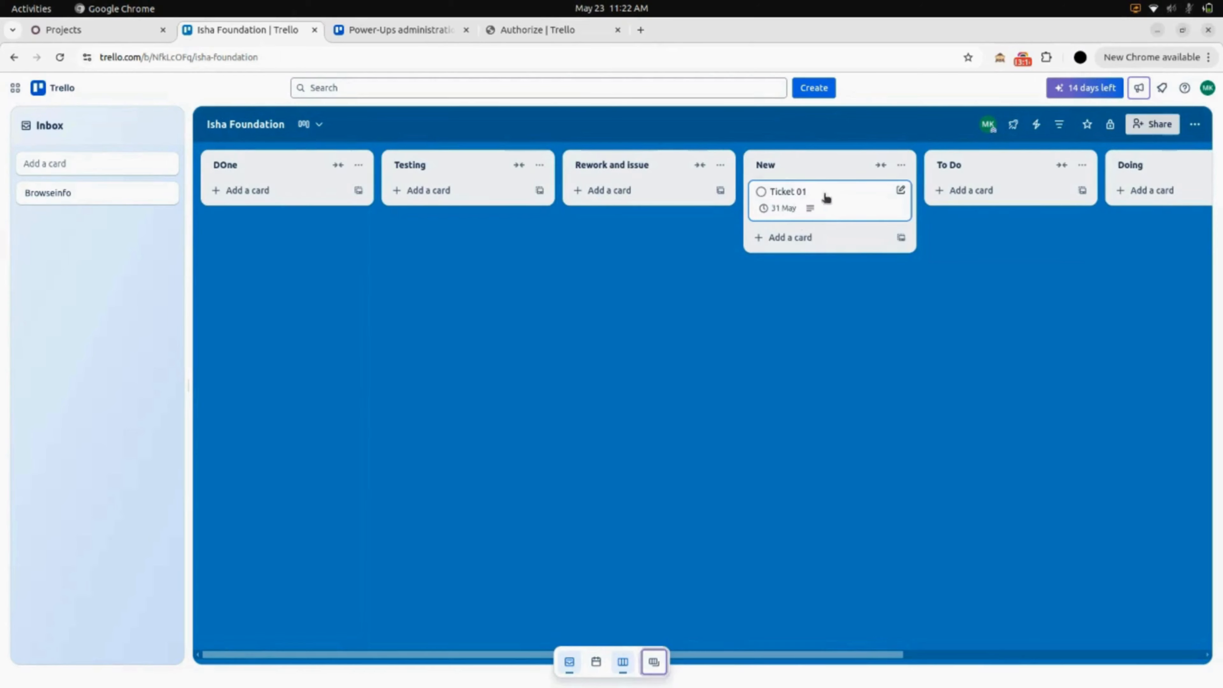
Check Ticket 01's due date and description in Trello, then return to Odoo's apps home screen.
click(841, 196)
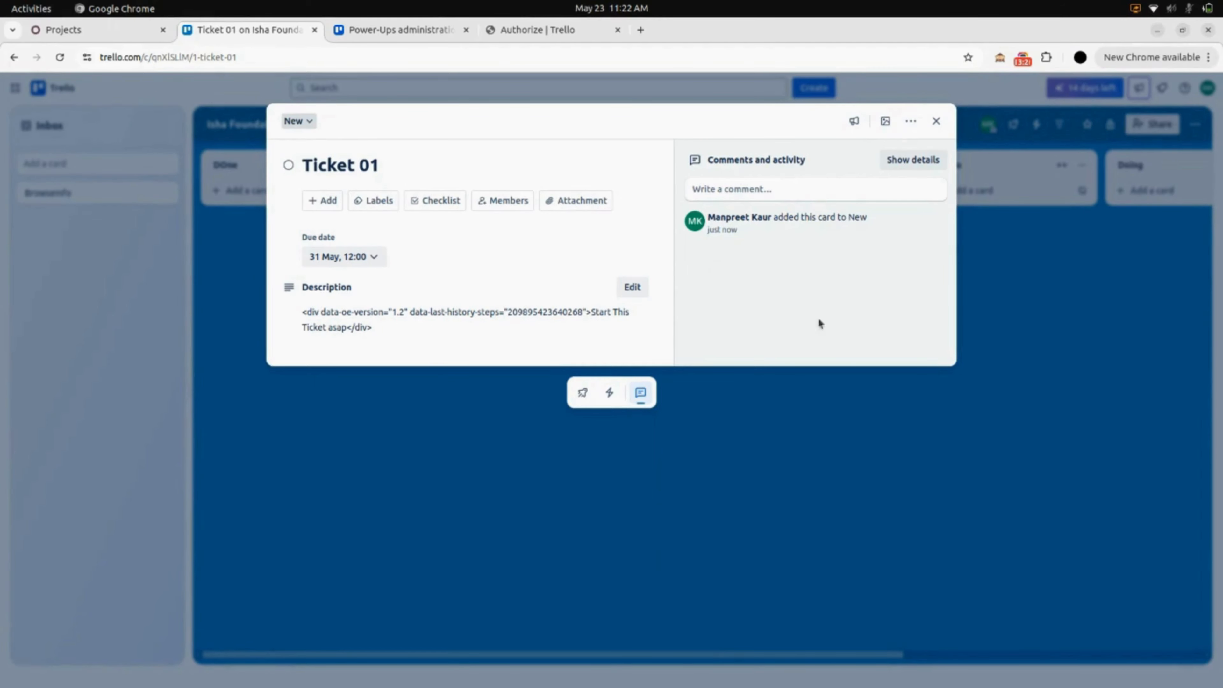
click(935, 121)
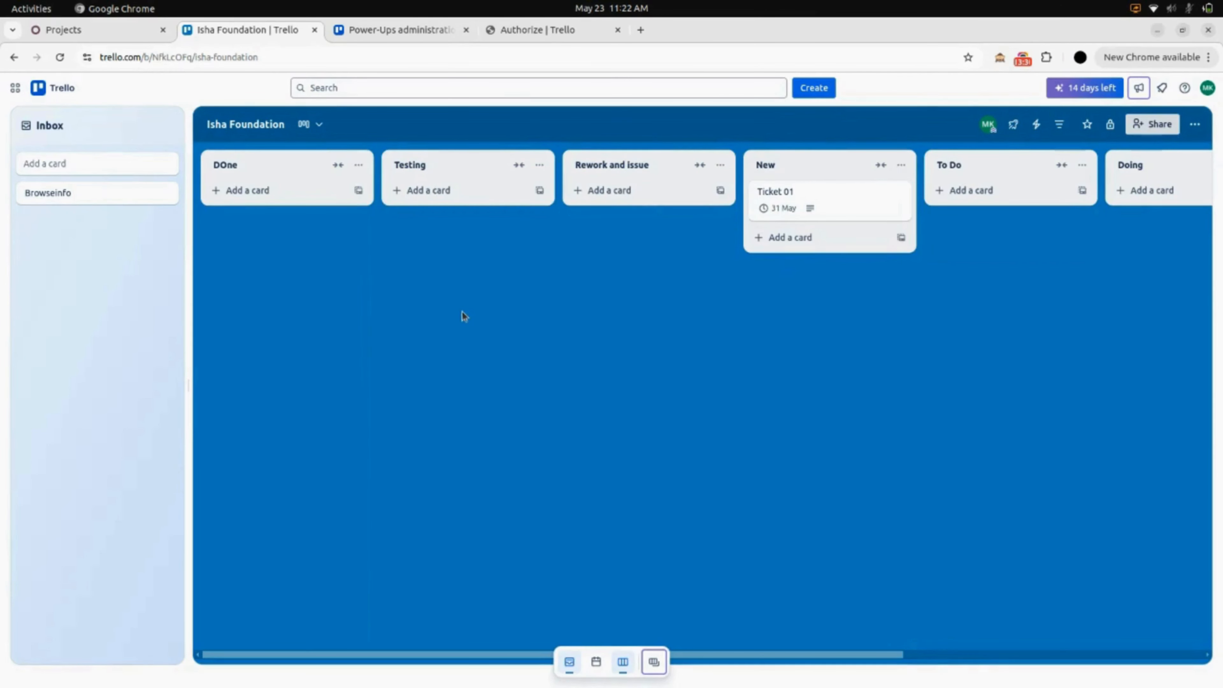
click(108, 41)
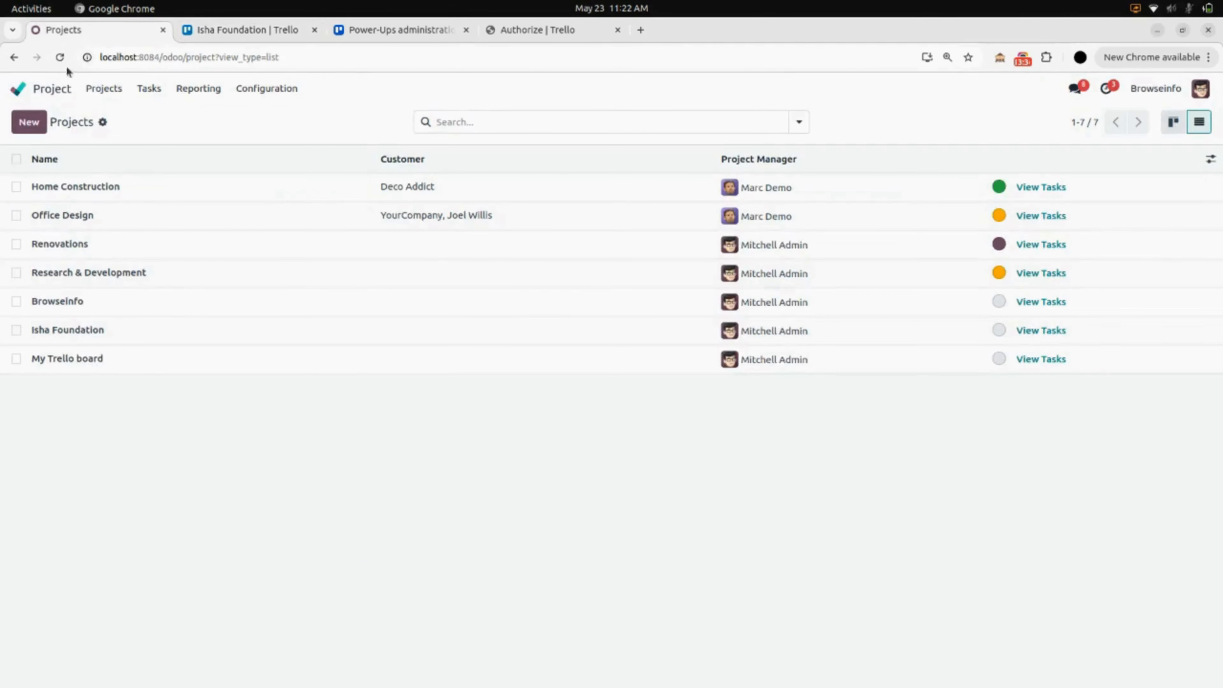
click(54, 89)
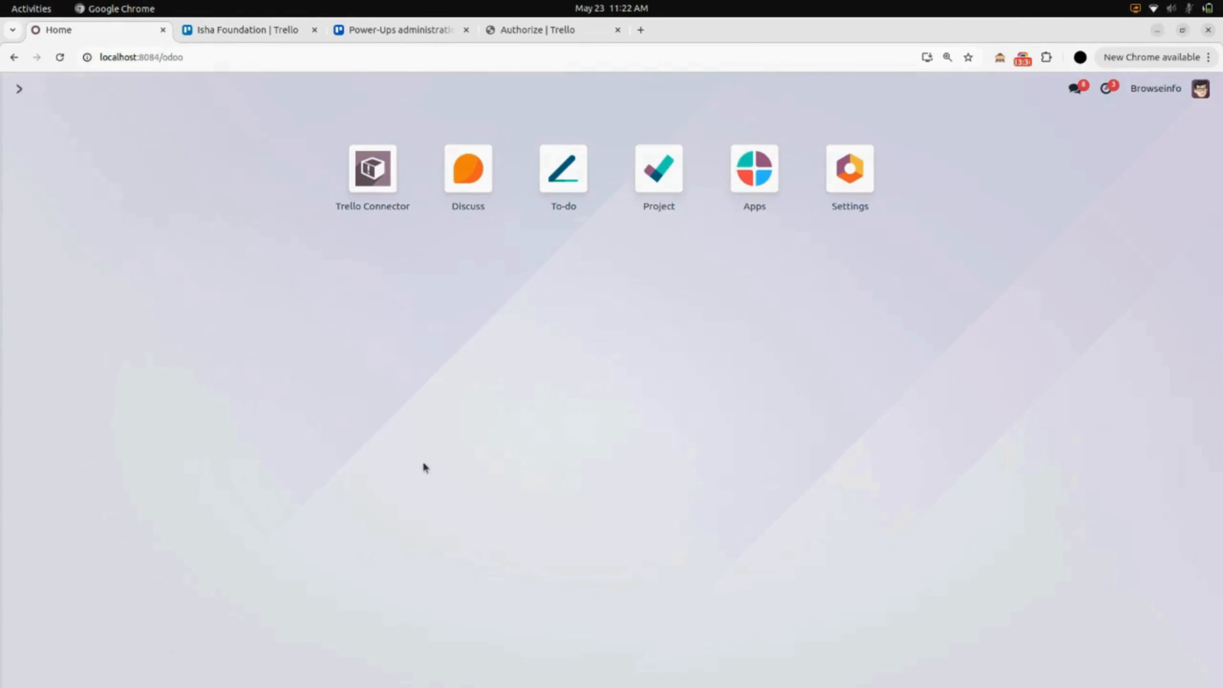